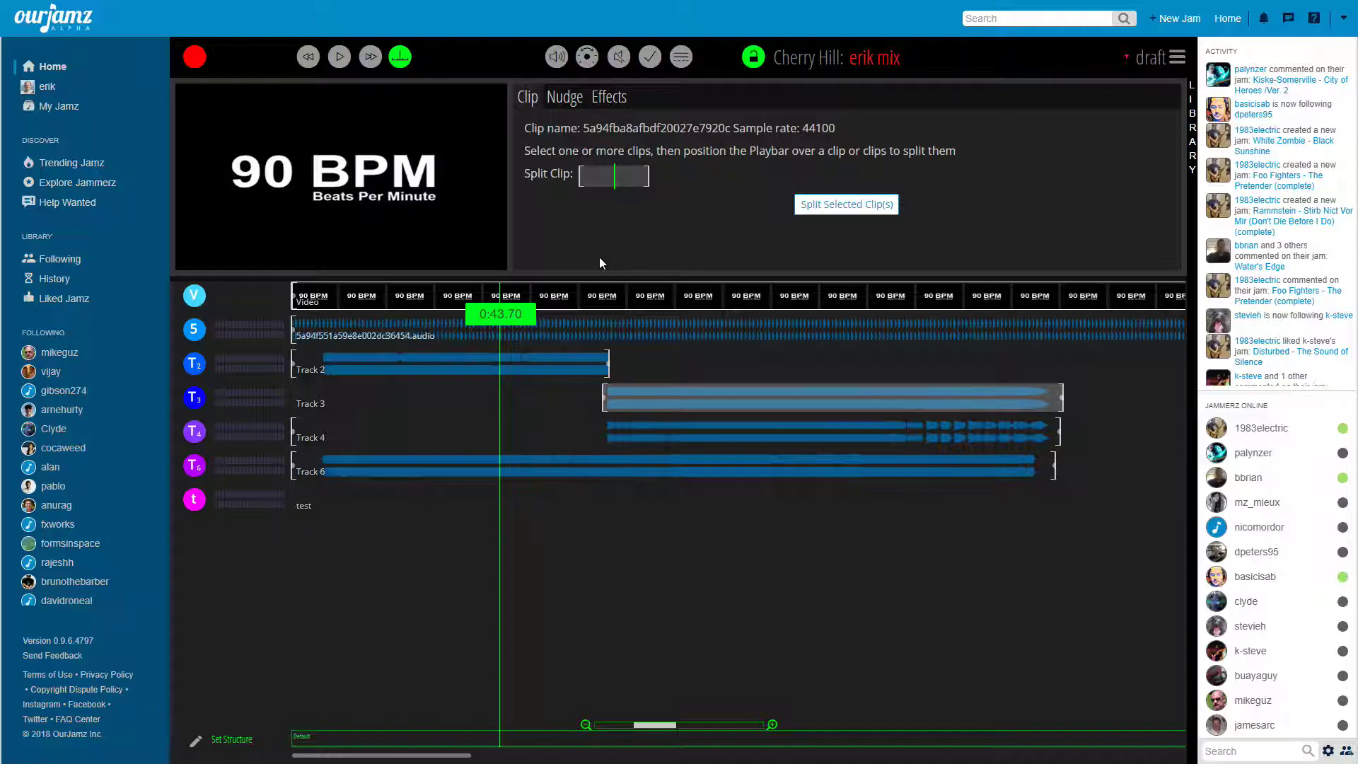
- Browse the aligned video, unaligned video and audio clips in the library, and close it
{"action": "left_click", "coordinate": [1196, 145]}
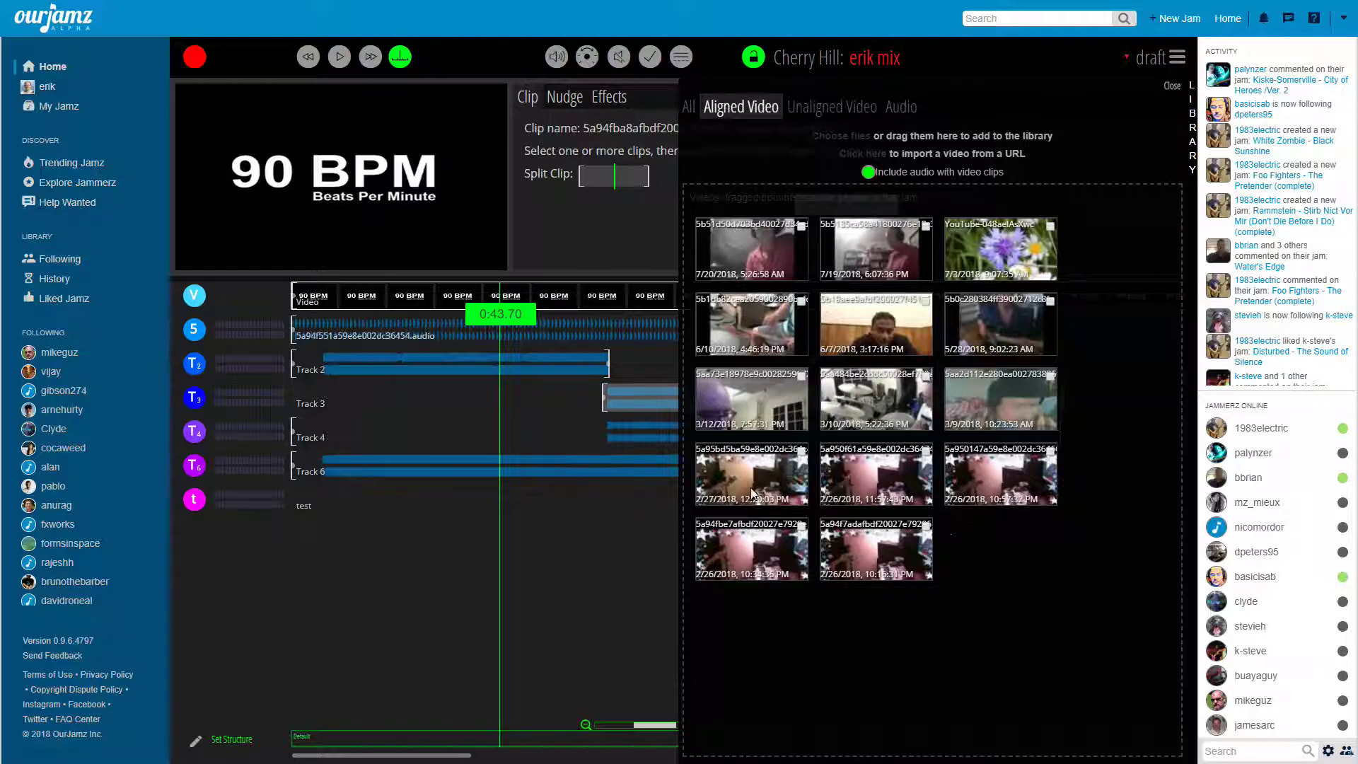
{"action": "left_click", "coordinate": [838, 109]}
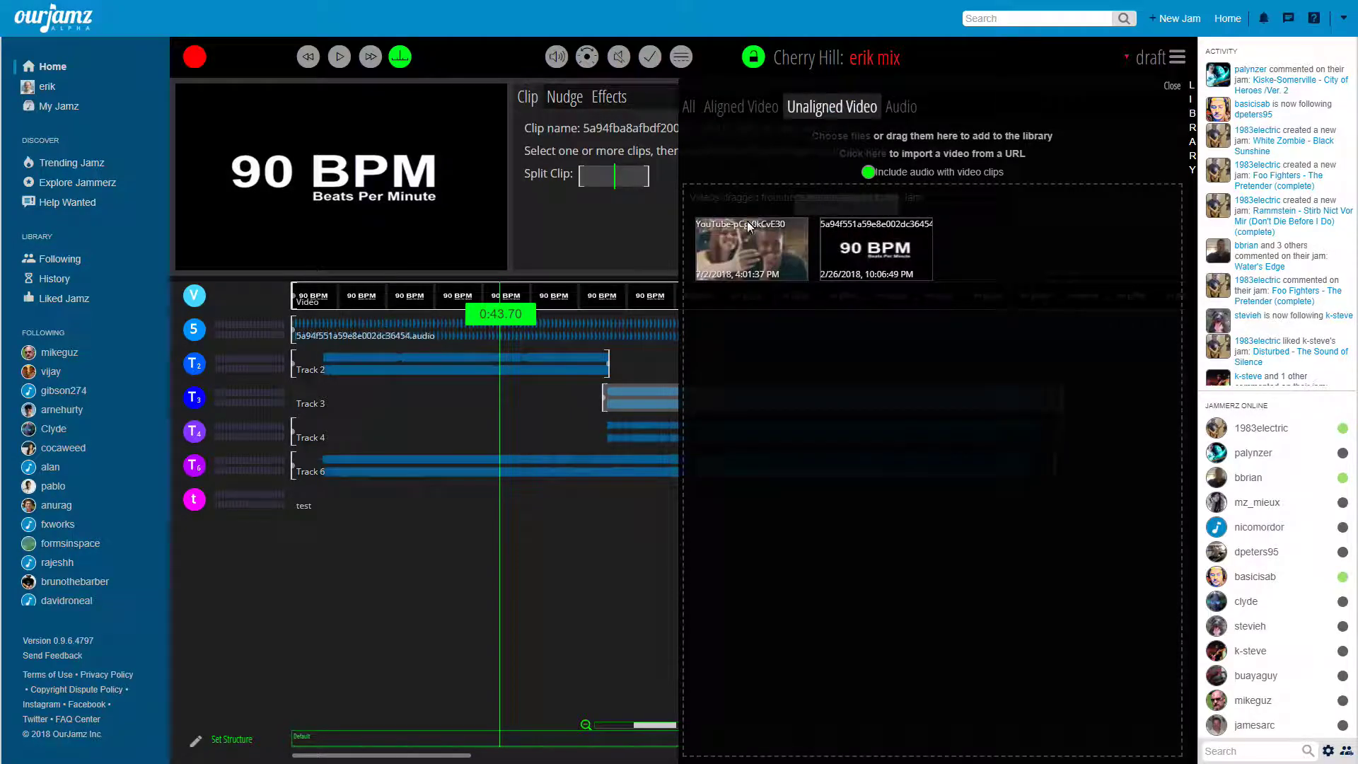
{"action": "left_click", "coordinate": [897, 107]}
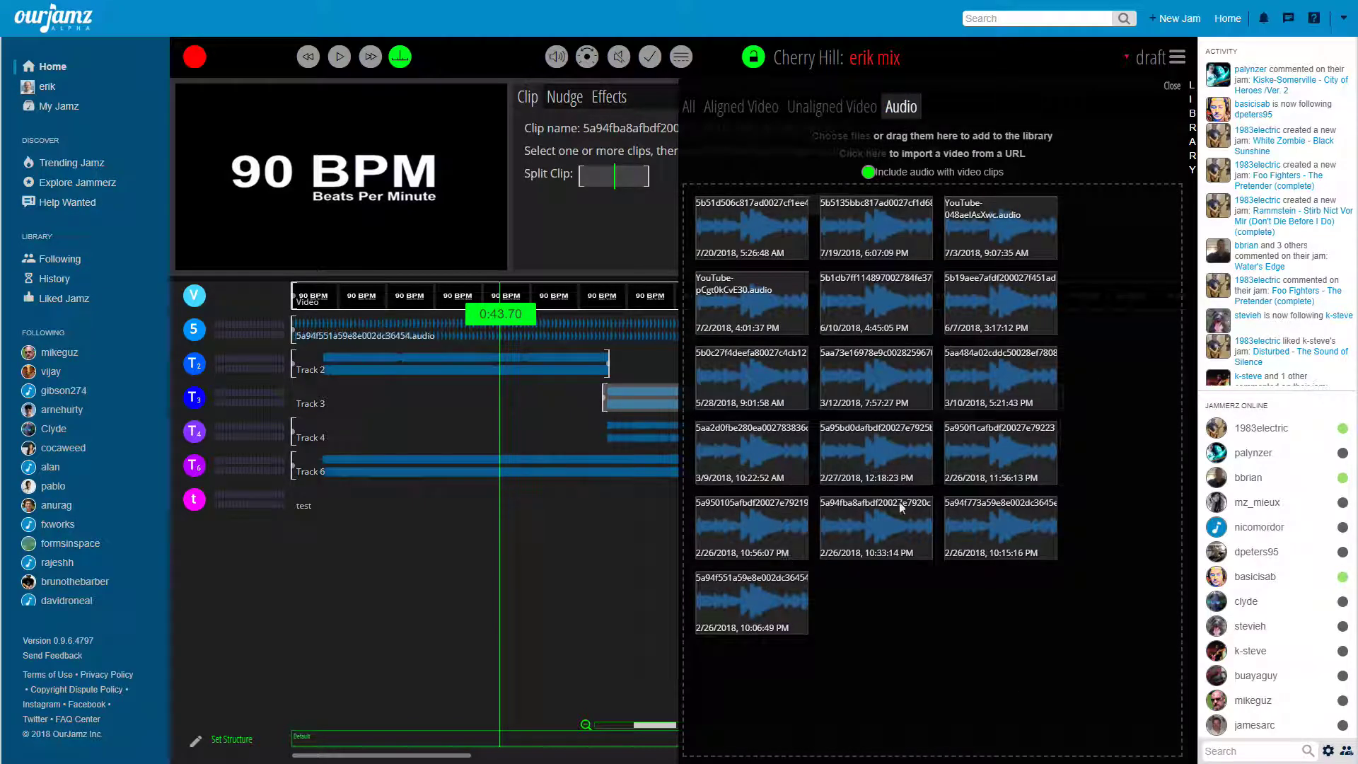
{"action": "left_click", "coordinate": [1176, 87]}
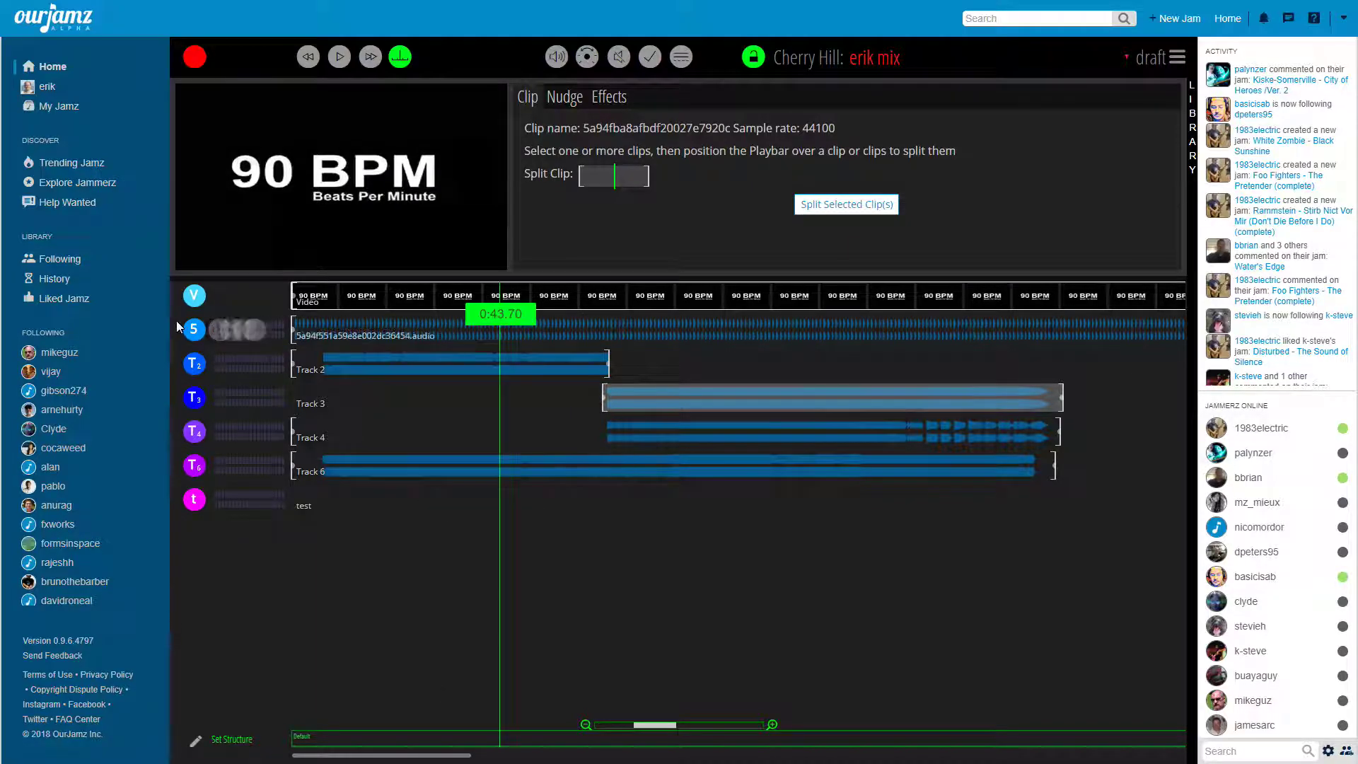
- Delete all tracks below the video track, from the 5a94f551a59e8e002dc36454.audio track through the test track
{"action": "left_click", "coordinate": [196, 338]}
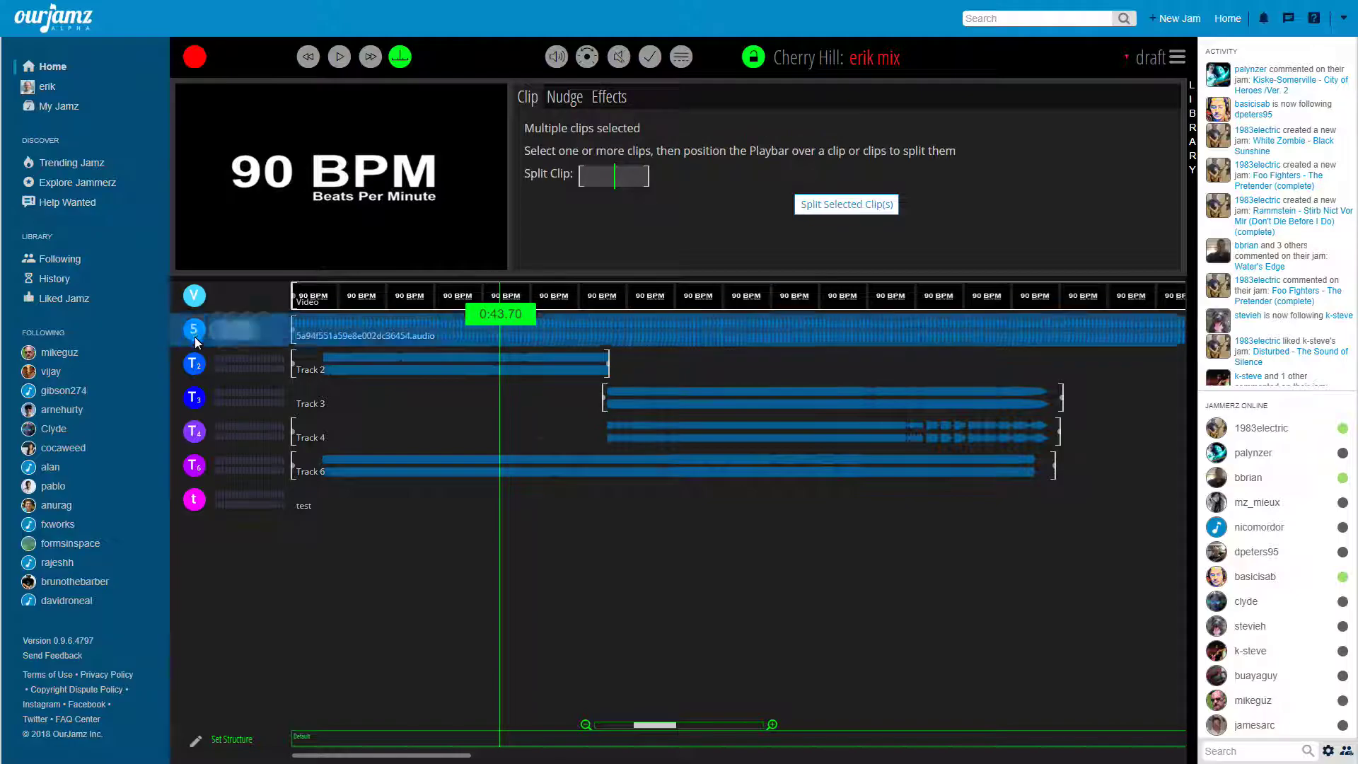
{"action": "left_click", "coordinate": [191, 501], "text": "shift"}
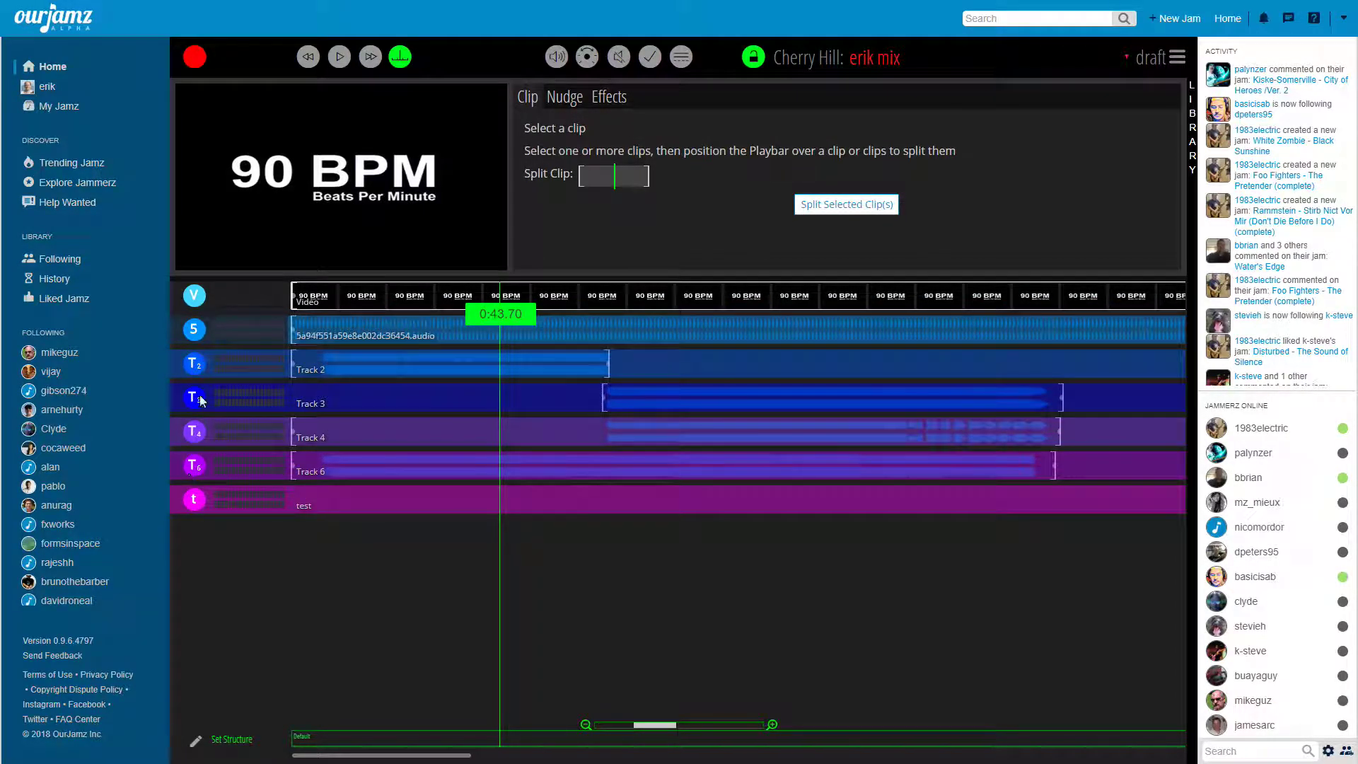
{"action": "key", "text": "Delete"}
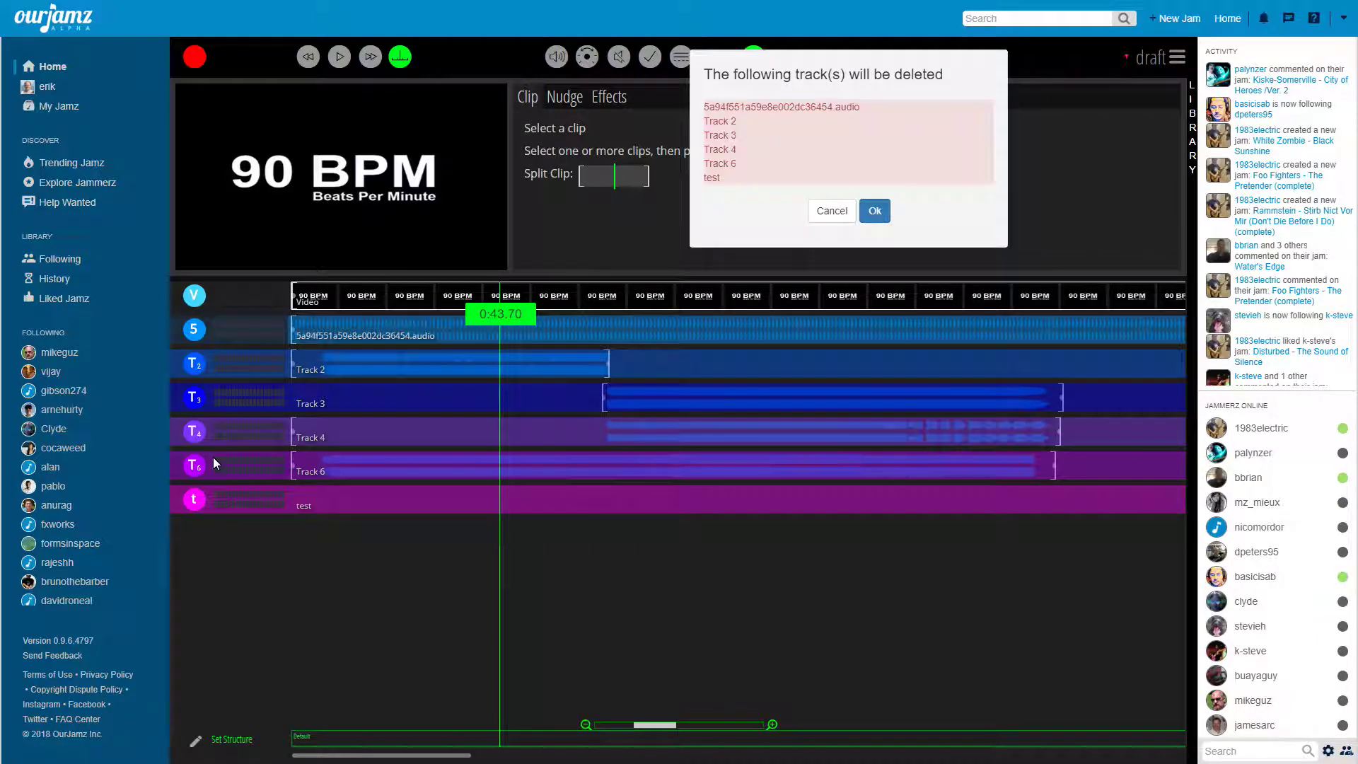
{"action": "left_click", "coordinate": [875, 211]}
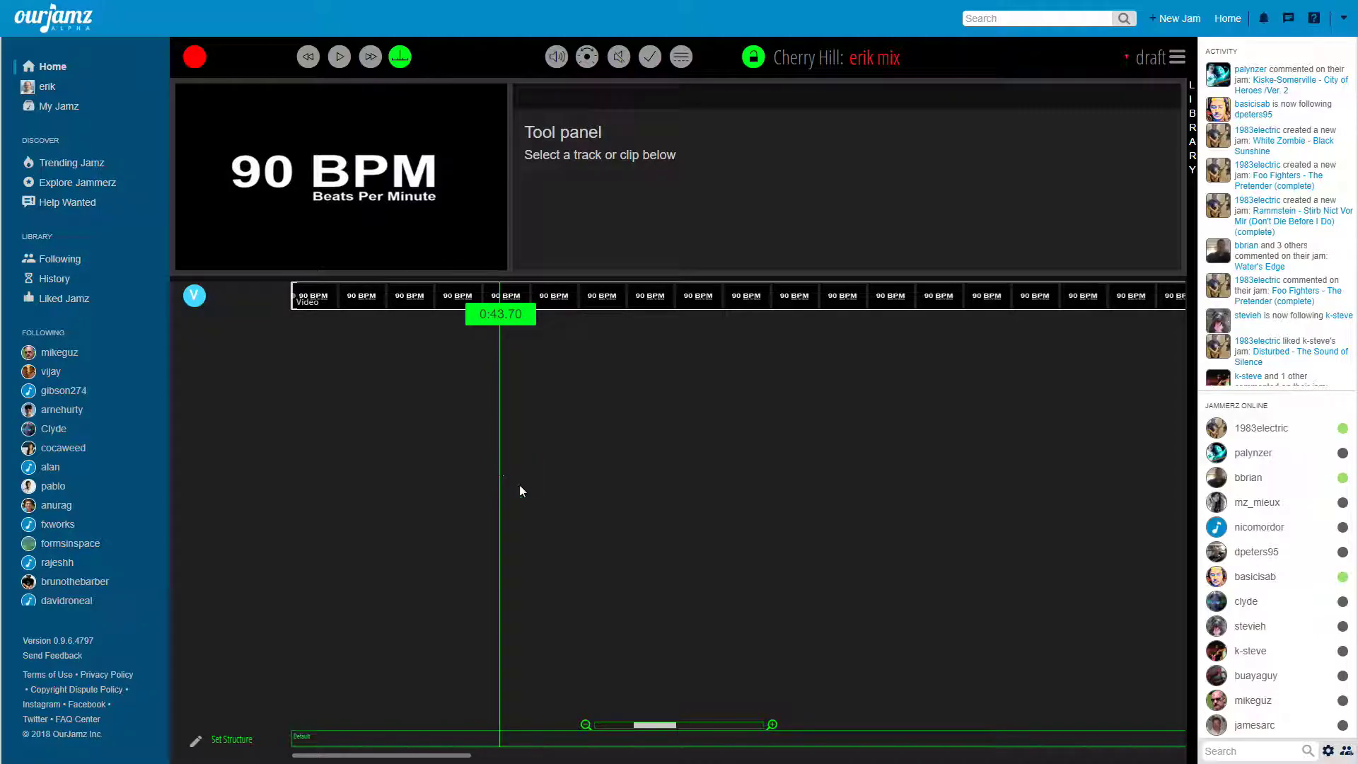
- Add a new audio track named Click
{"action": "left_click", "coordinate": [681, 57]}
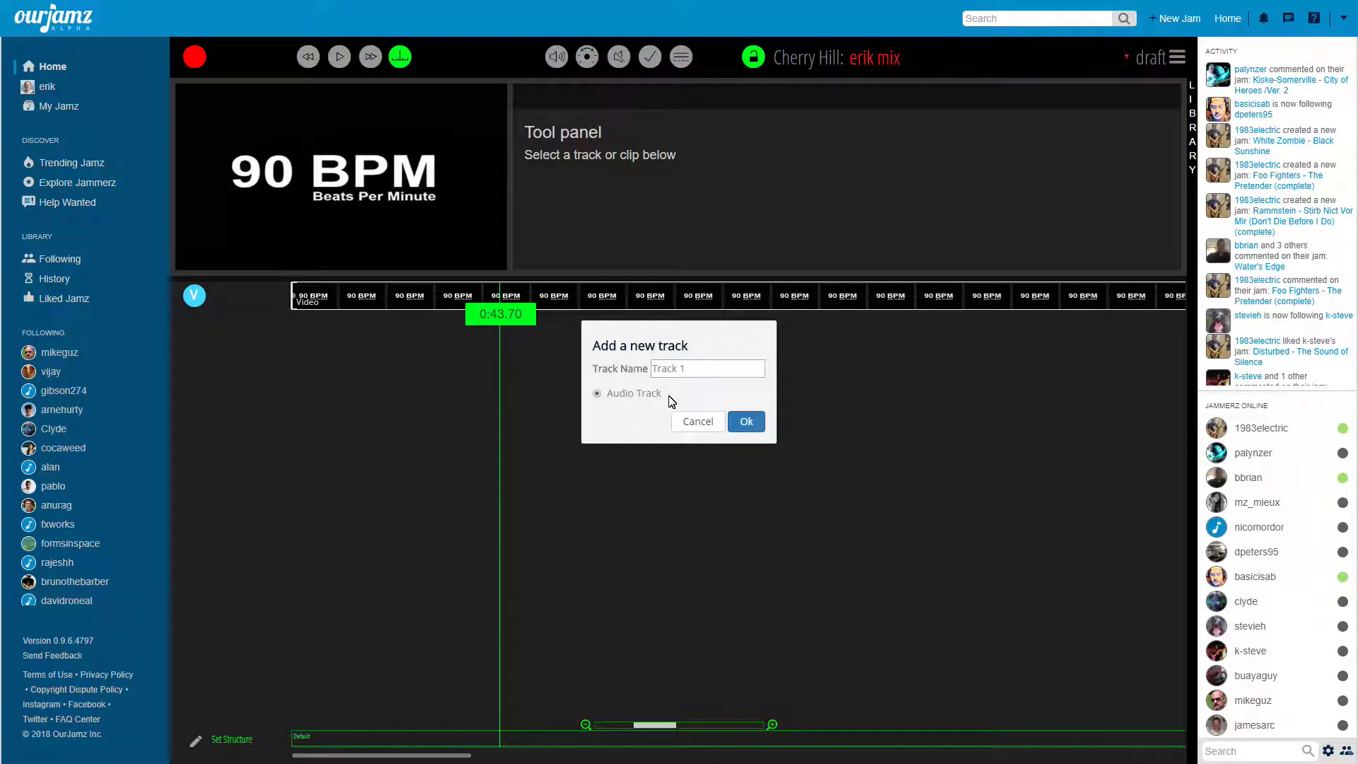
{"action": "left_click_drag", "start_coordinate": [698, 368], "coordinate": [646, 375]}
{"action": "type", "text": "Click"}
{"action": "left_click", "coordinate": [744, 423]}
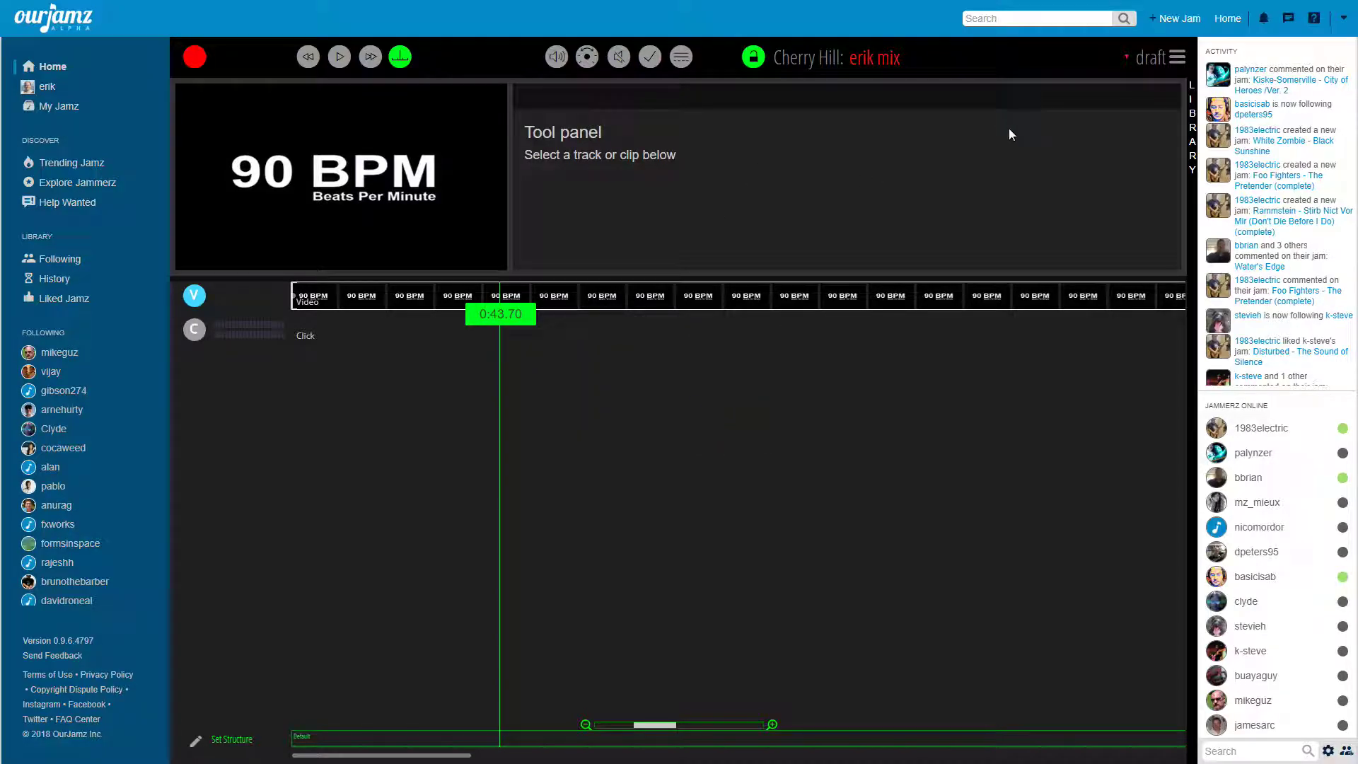
- Return the playbar to 0:00.00 and place the library audio clip dated 2/26/2018, 10:06:49 PM at the start of the Click track
{"action": "left_click", "coordinate": [308, 56]}
{"action": "left_click", "coordinate": [1192, 134]}
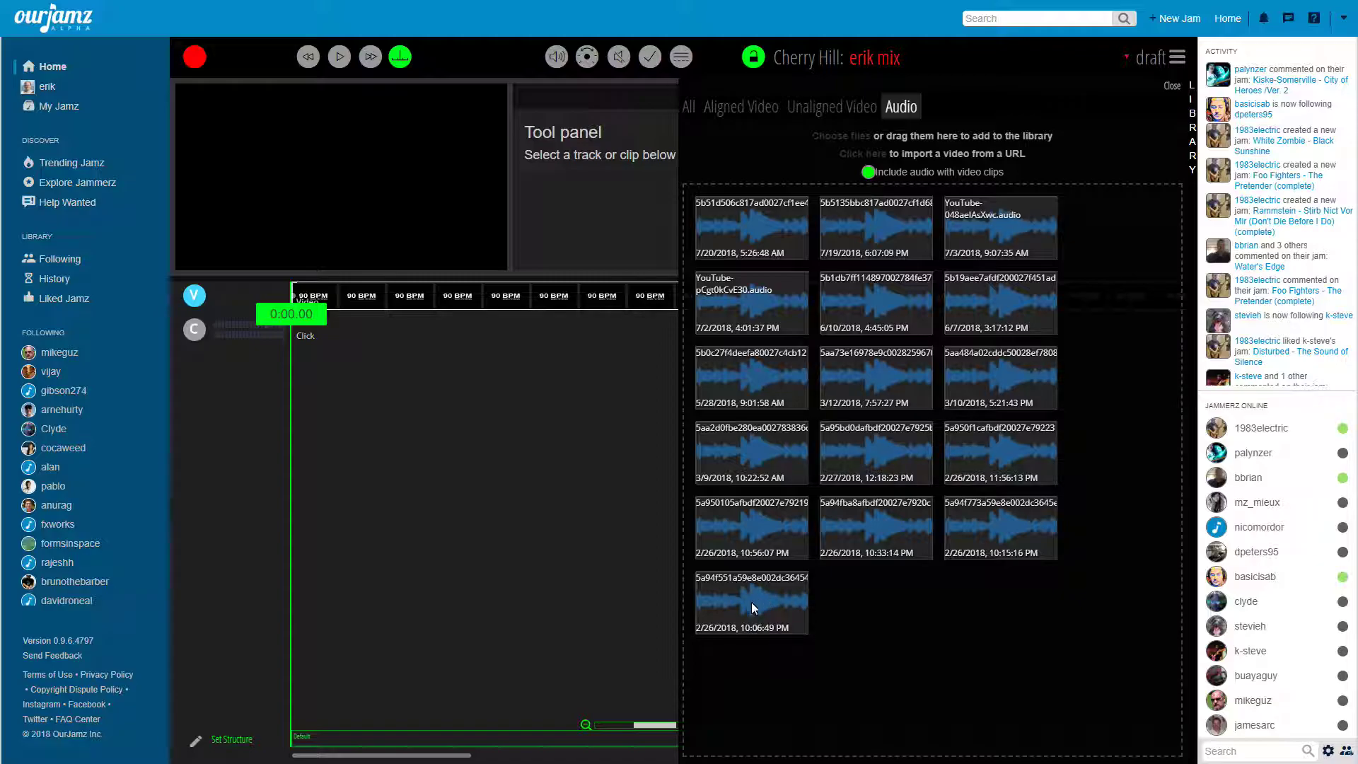
{"action": "left_click_drag", "start_coordinate": [762, 600], "coordinate": [270, 334]}
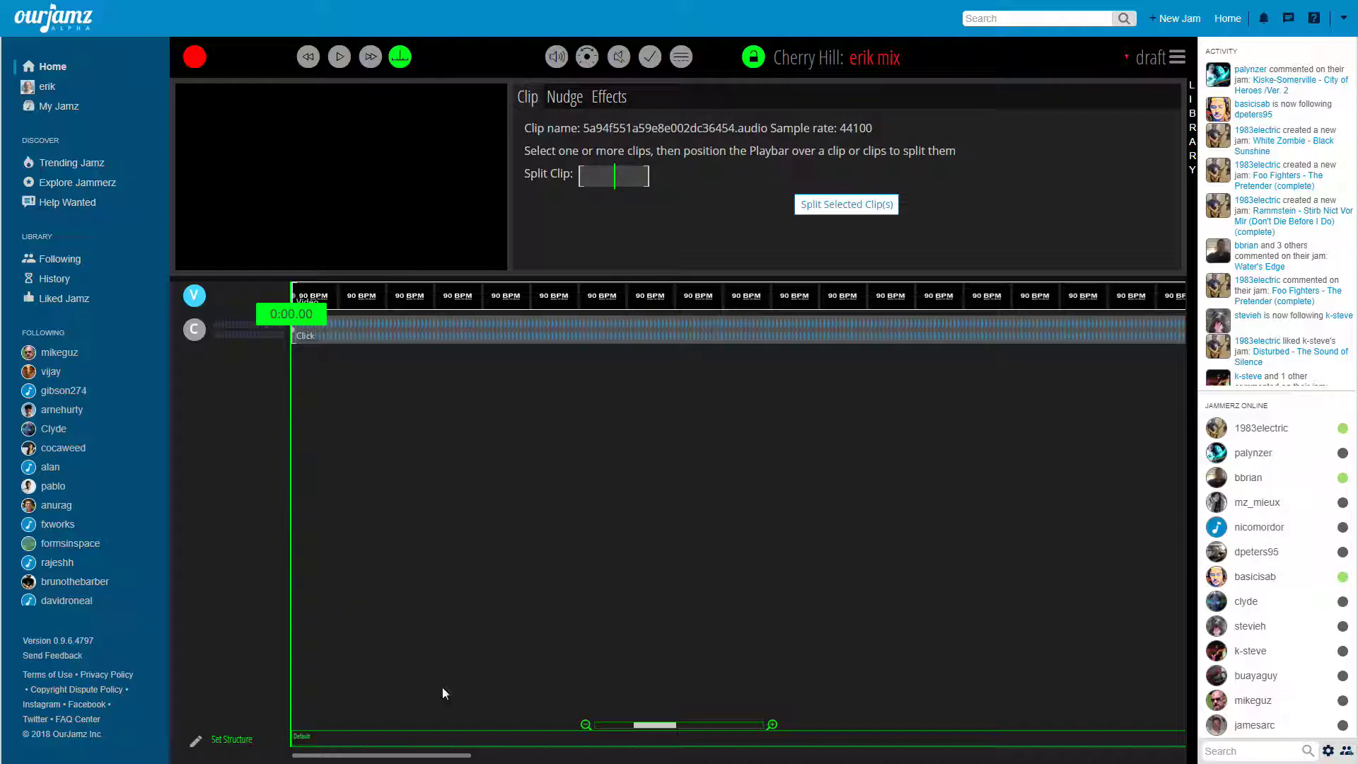
{"action": "left_click_drag", "start_coordinate": [415, 755], "coordinate": [268, 736]}
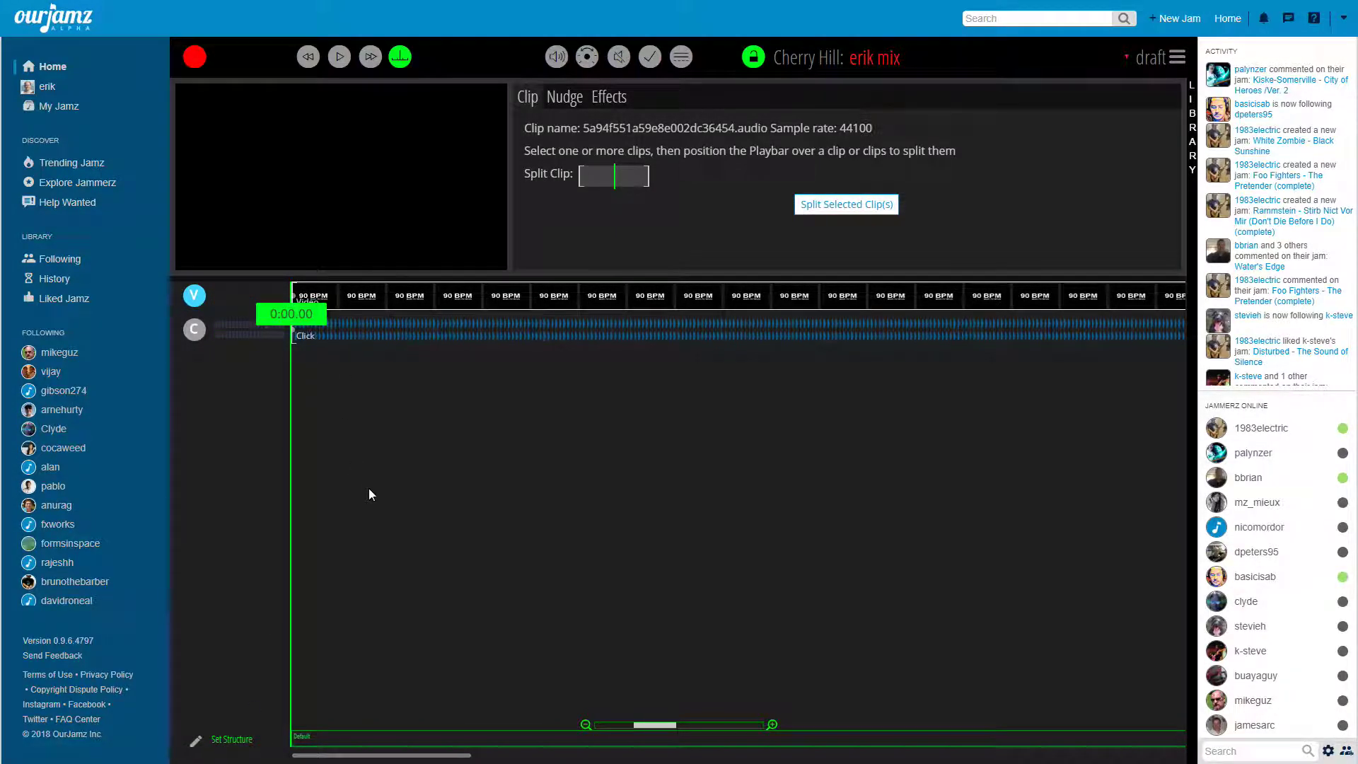
- Play the first seconds of the Click track, and delete its full-length clip
{"action": "key", "text": "space"}
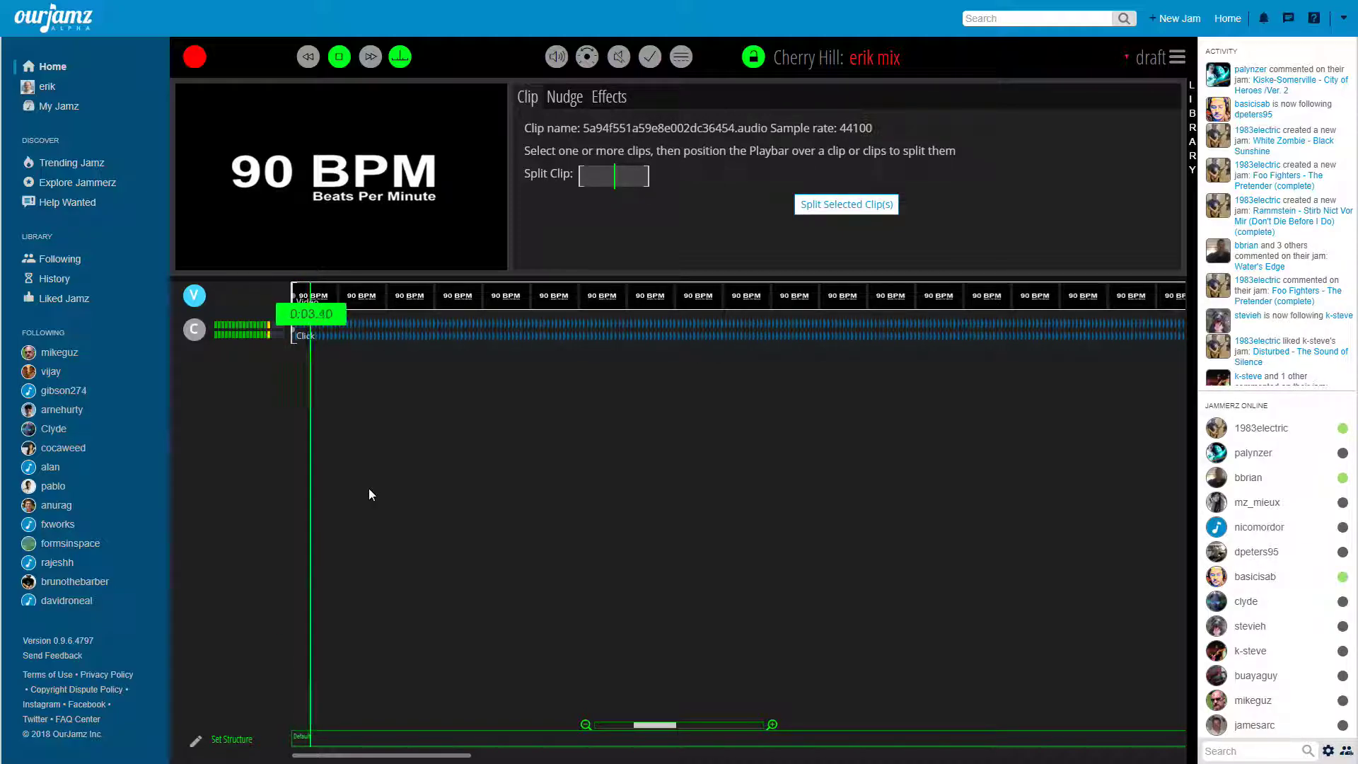
{"action": "key", "text": "space"}
{"action": "left_click", "coordinate": [393, 337]}
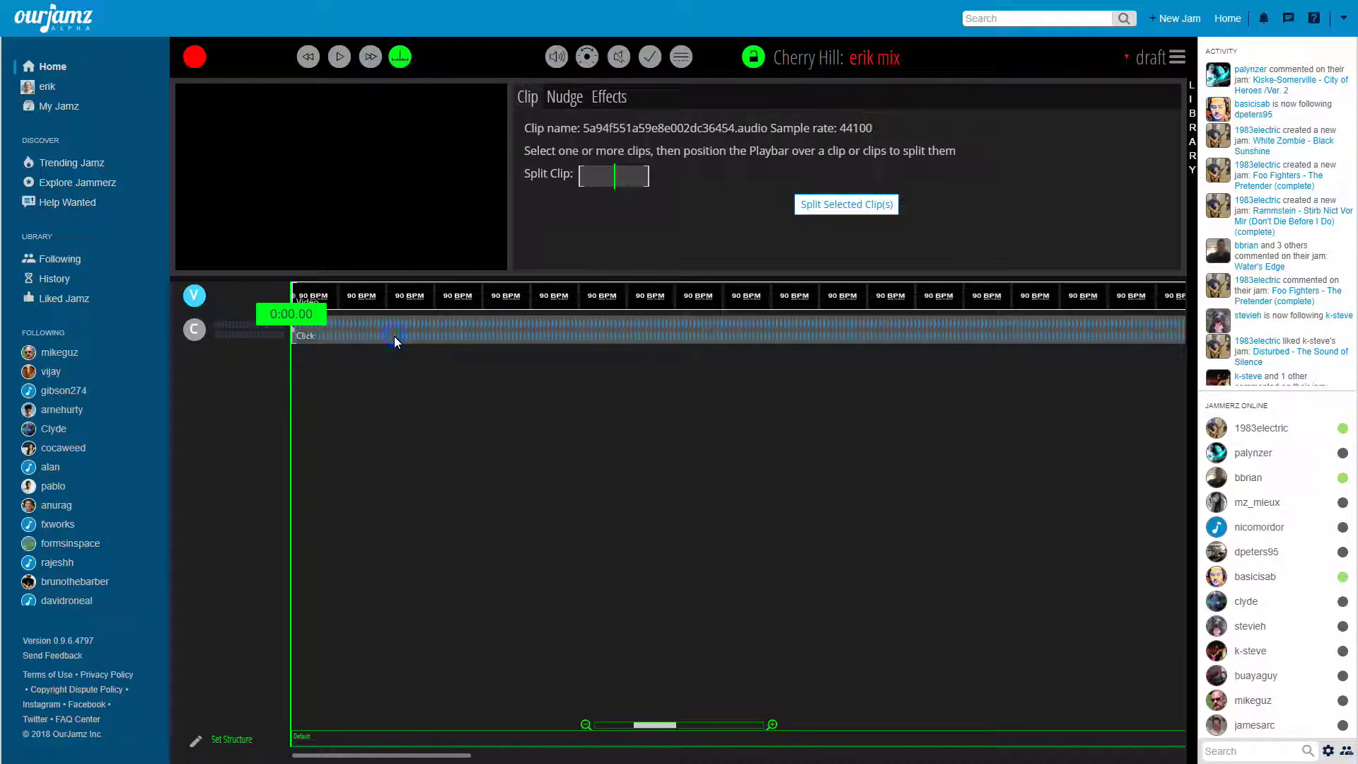
{"action": "key", "text": "Delete"}
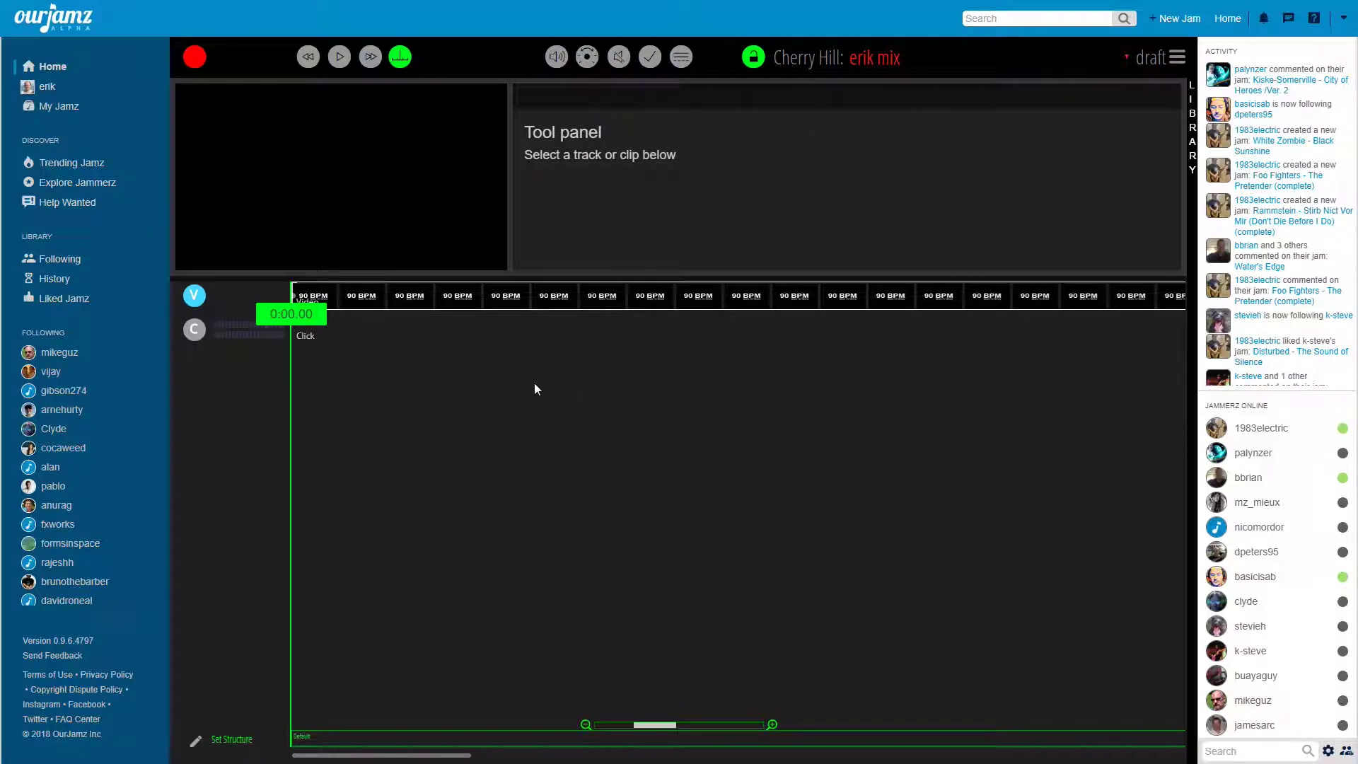
- Place the 10:06:49 PM library audio clip on a single grid block of the Click track, starting at about 0:23
{"action": "left_click", "coordinate": [1193, 127]}
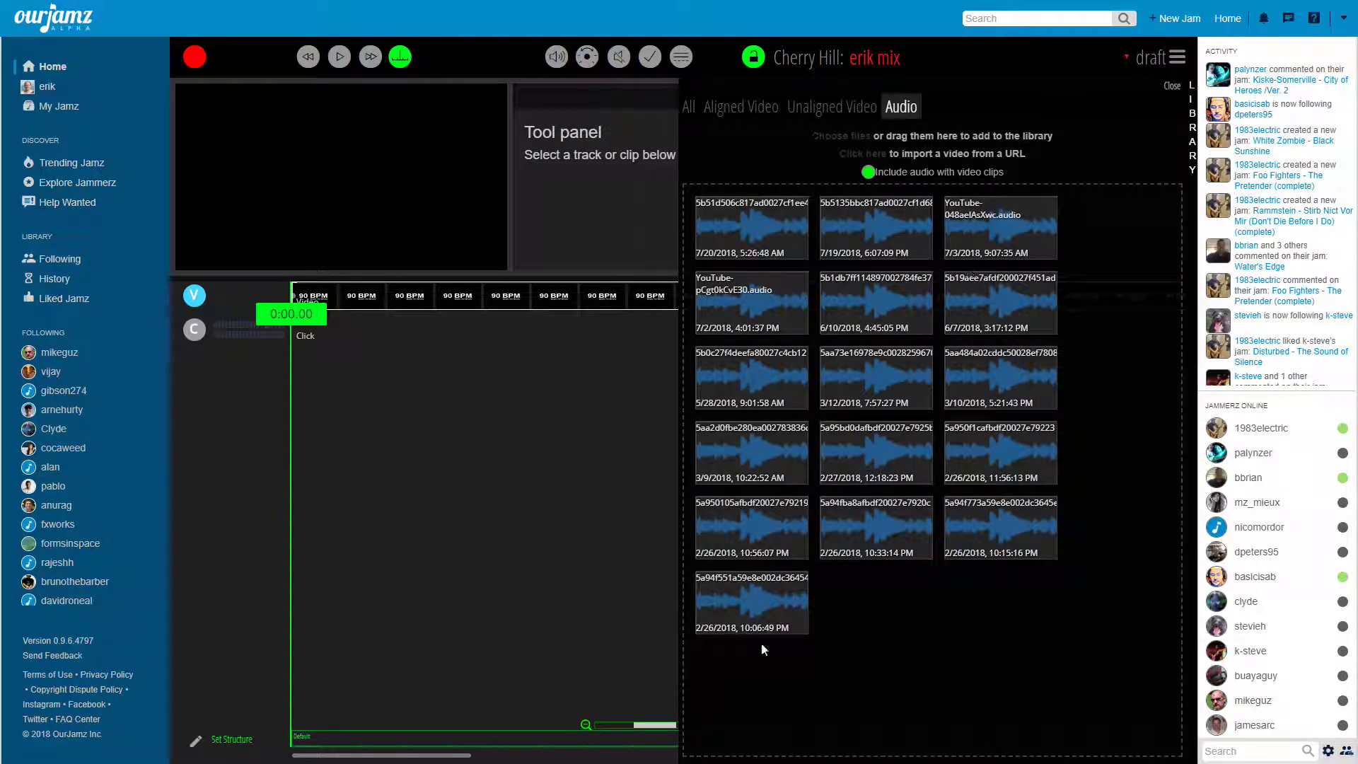
{"action": "left_click_drag", "start_coordinate": [755, 607], "coordinate": [363, 324]}
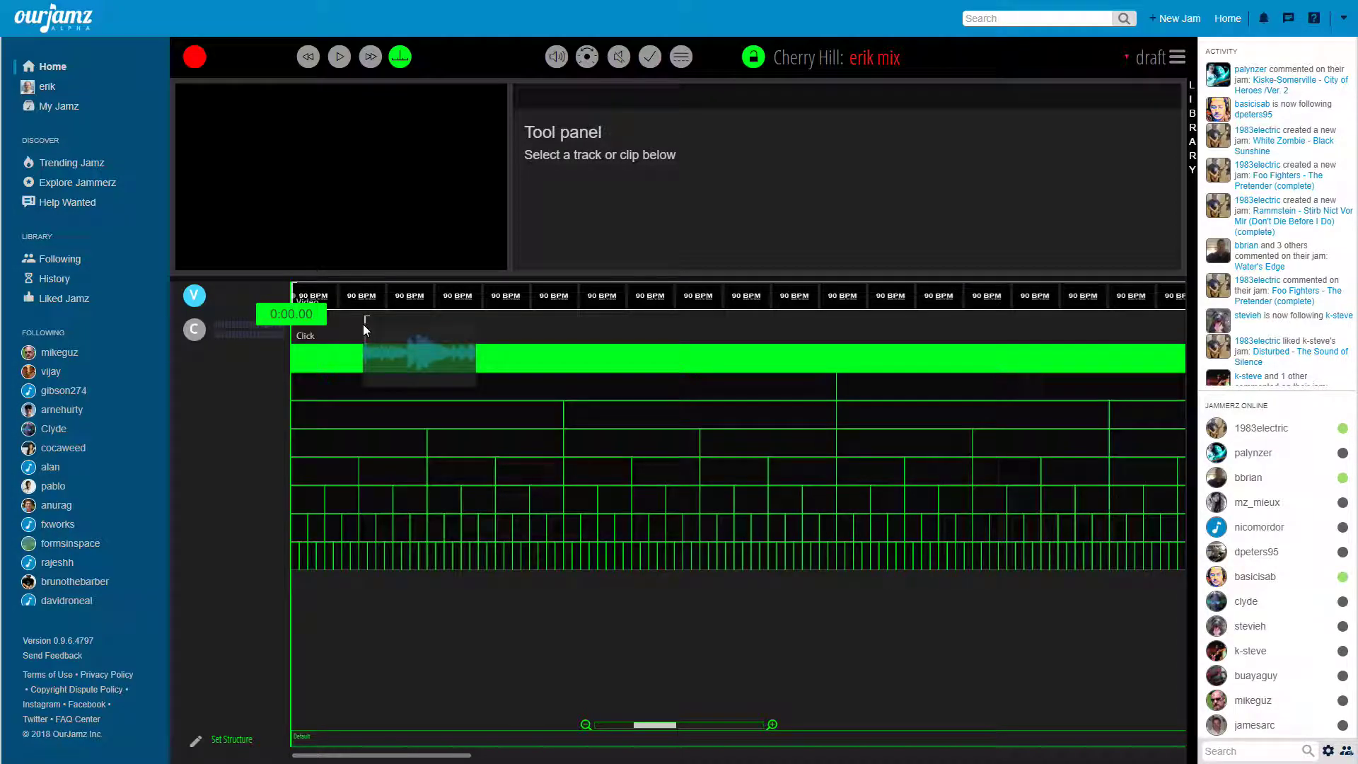
{"action": "left_click_drag", "start_coordinate": [362, 324], "coordinate": [467, 443]}
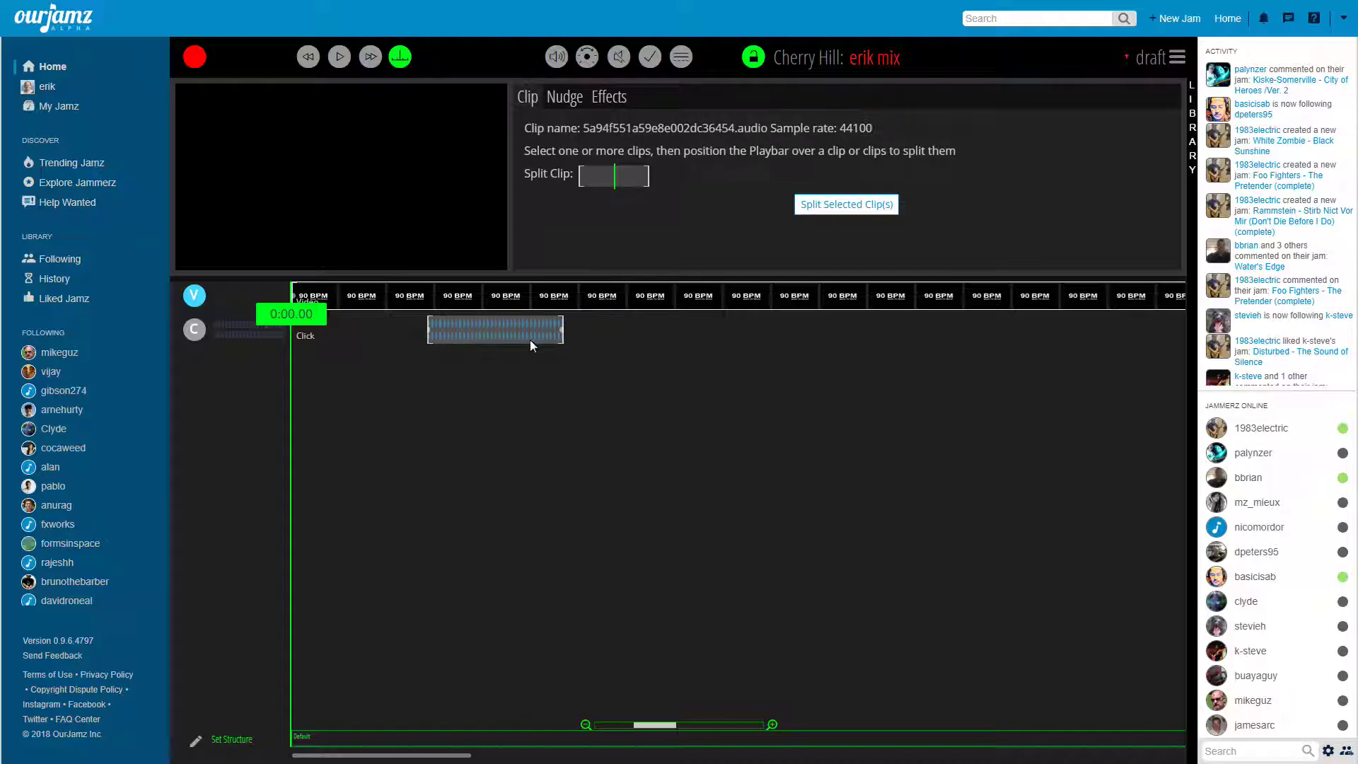
- Play the Click track from about 0:21, and delete its short one-block clip
{"action": "left_click", "coordinate": [416, 690]}
{"action": "key", "text": "space"}
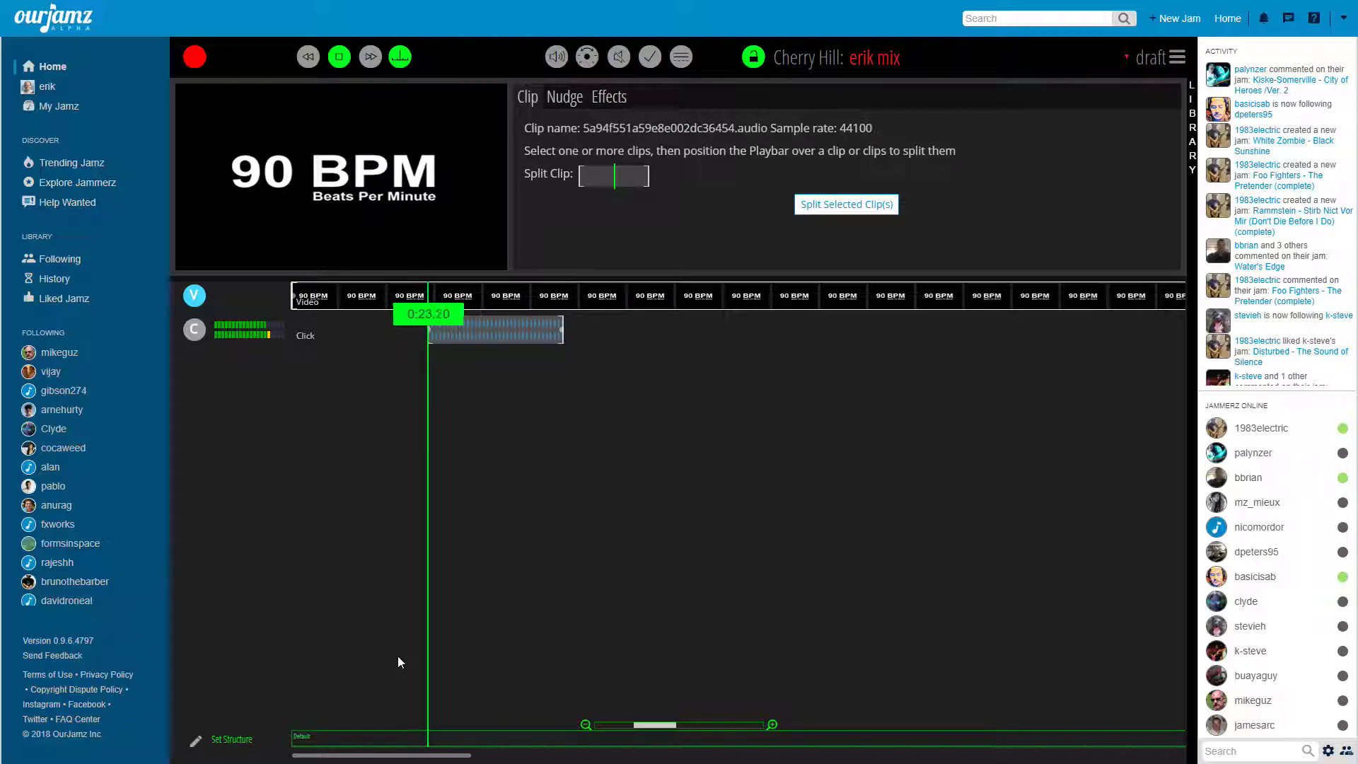
{"action": "key", "text": "space"}
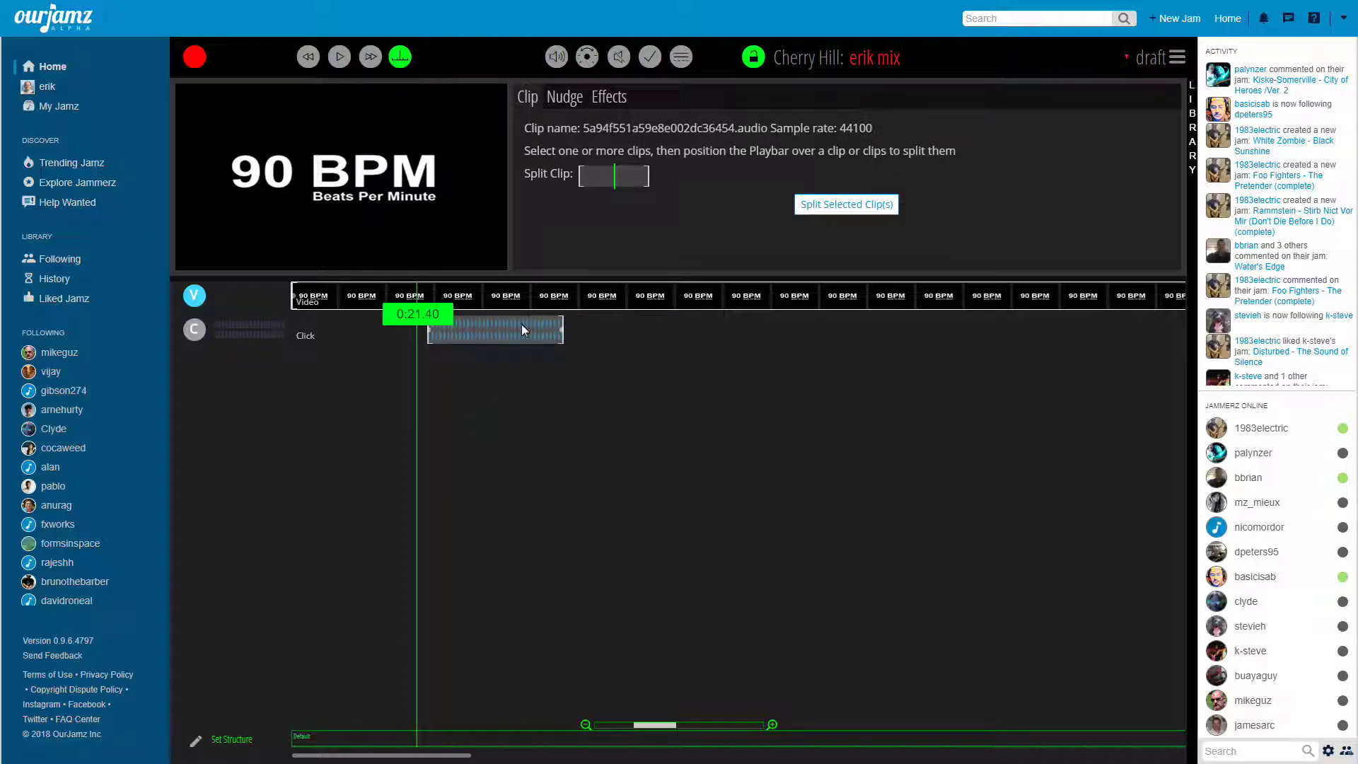
{"action": "left_click", "coordinate": [518, 336]}
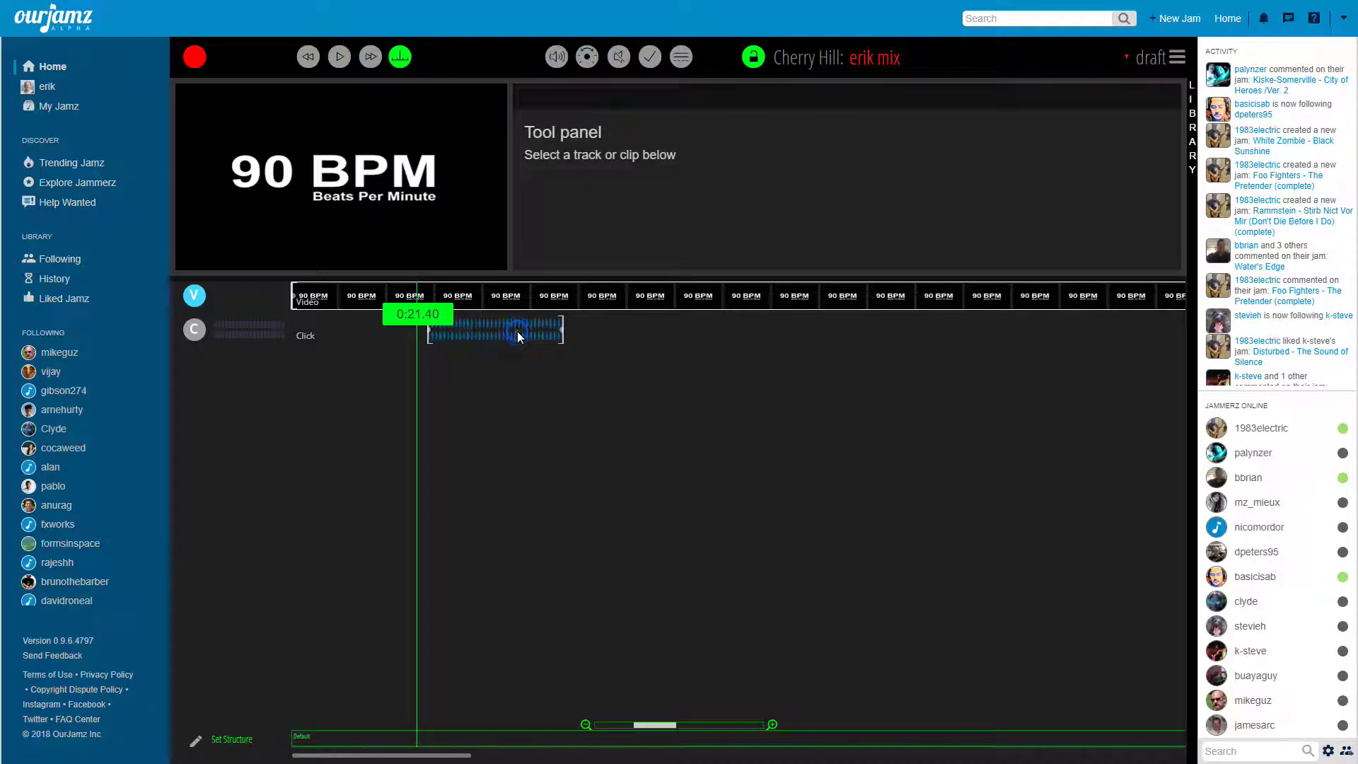
{"action": "left_click", "coordinate": [518, 335]}
{"action": "key", "text": "Delete"}
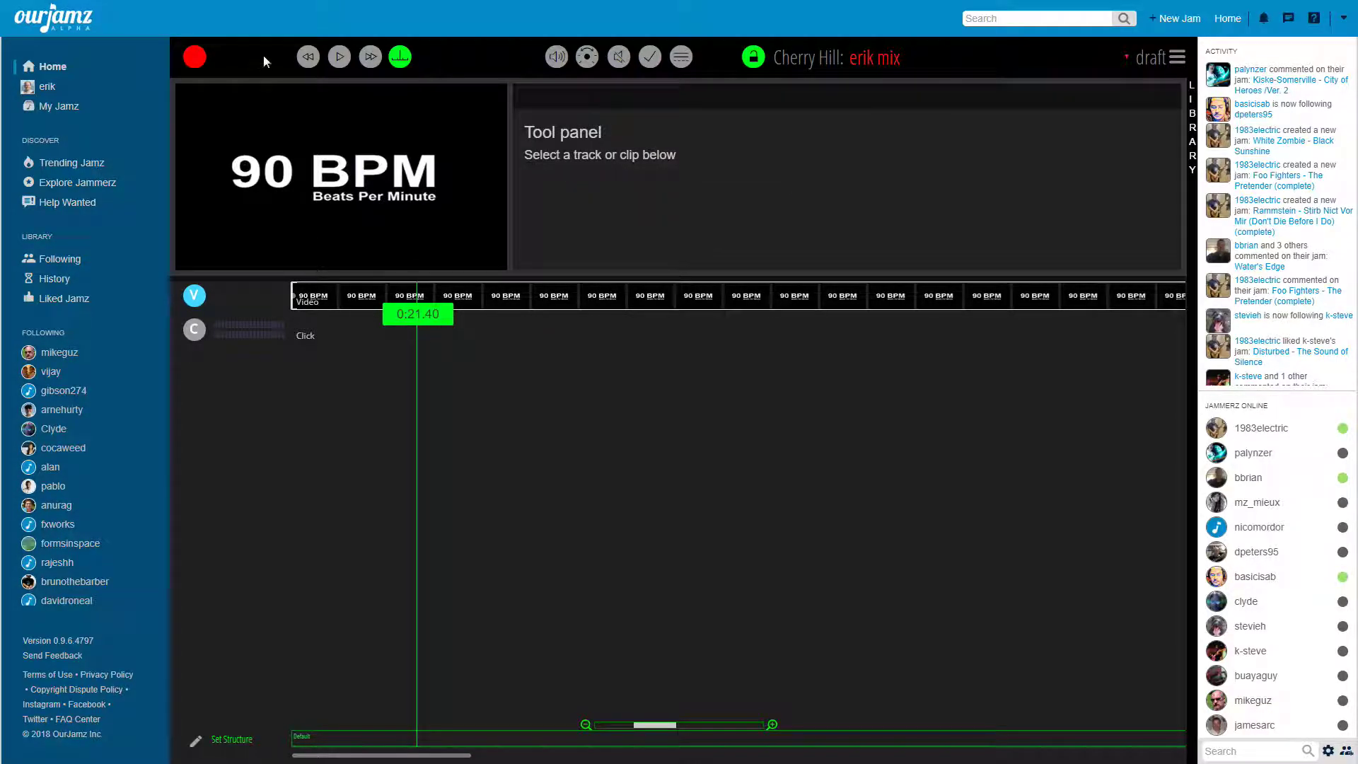
- Rewind to 0:00.00 and place the 10:06:49 PM library audio clip over the whole Click track from its start
{"action": "left_click", "coordinate": [308, 57]}
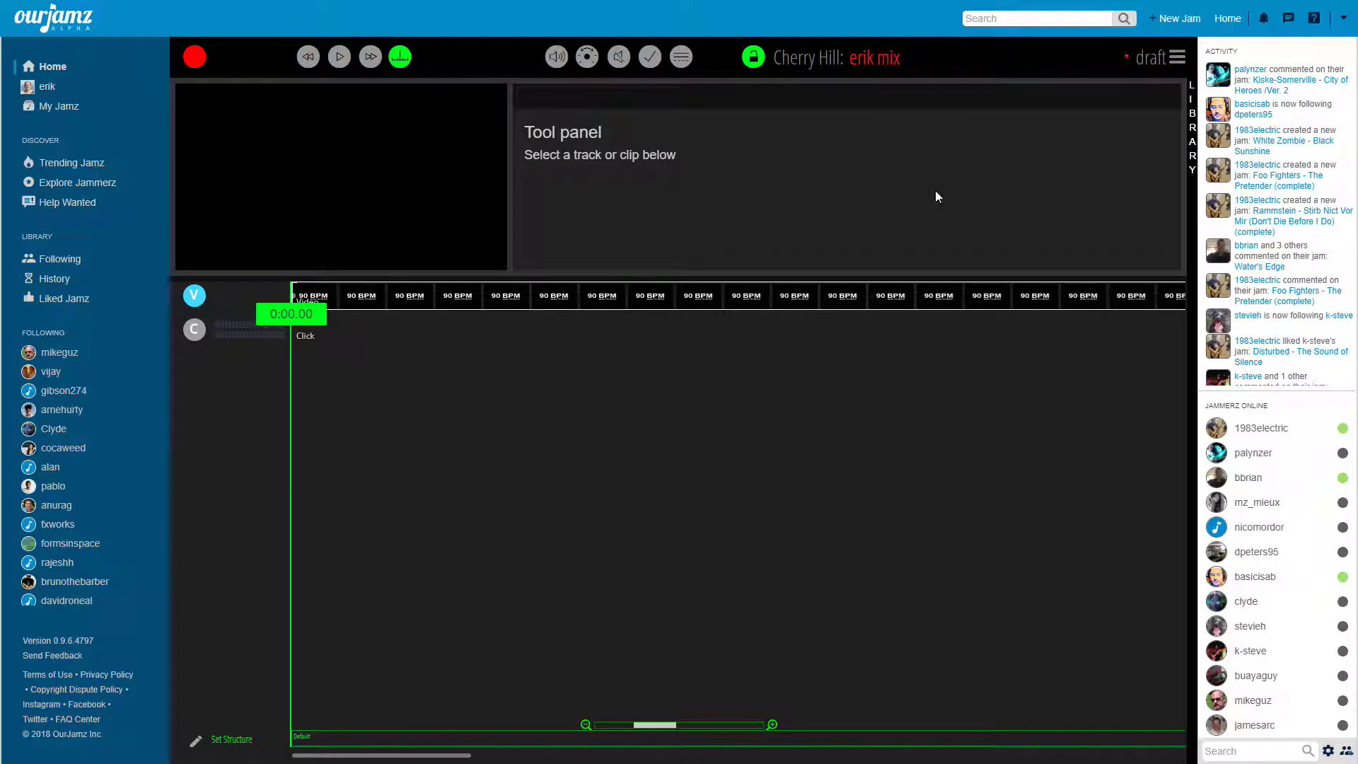
{"action": "left_click", "coordinate": [1191, 131]}
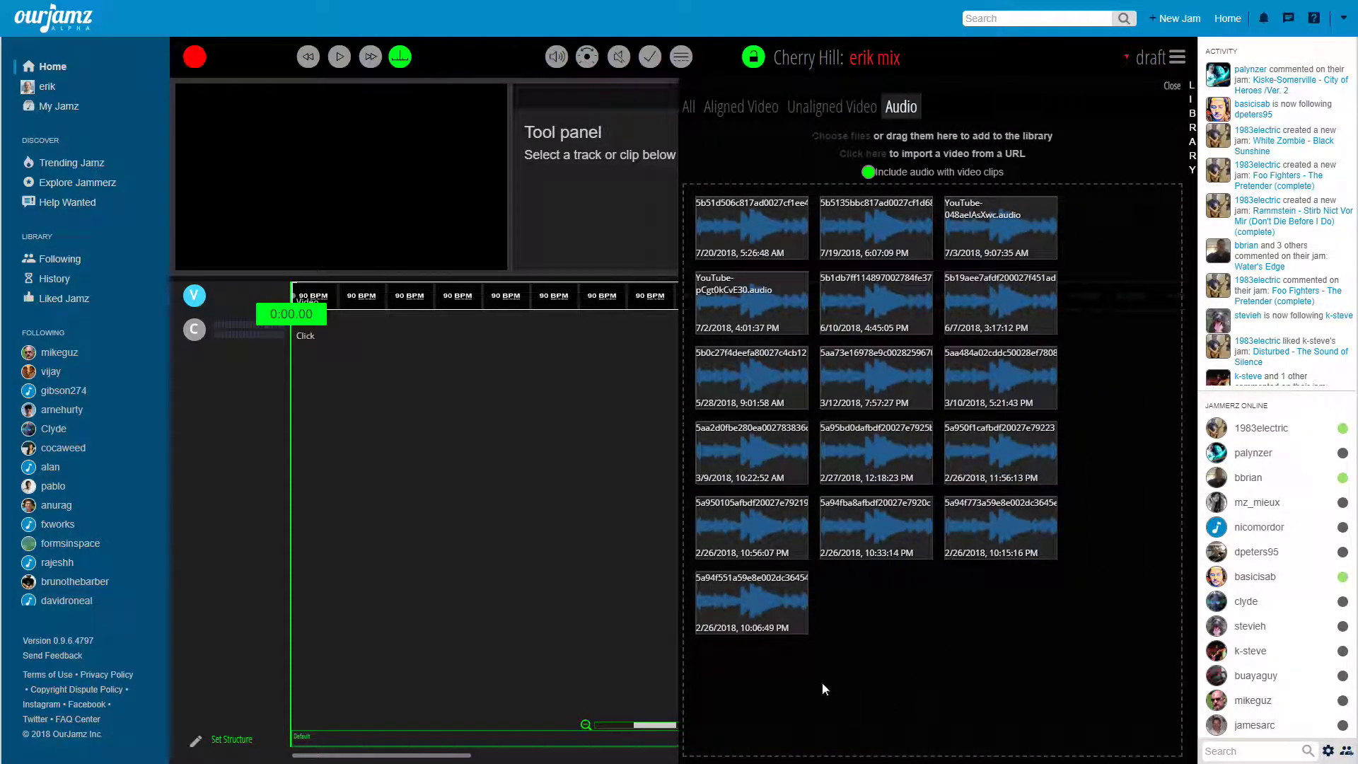
{"action": "left_click_drag", "start_coordinate": [757, 613], "coordinate": [229, 341]}
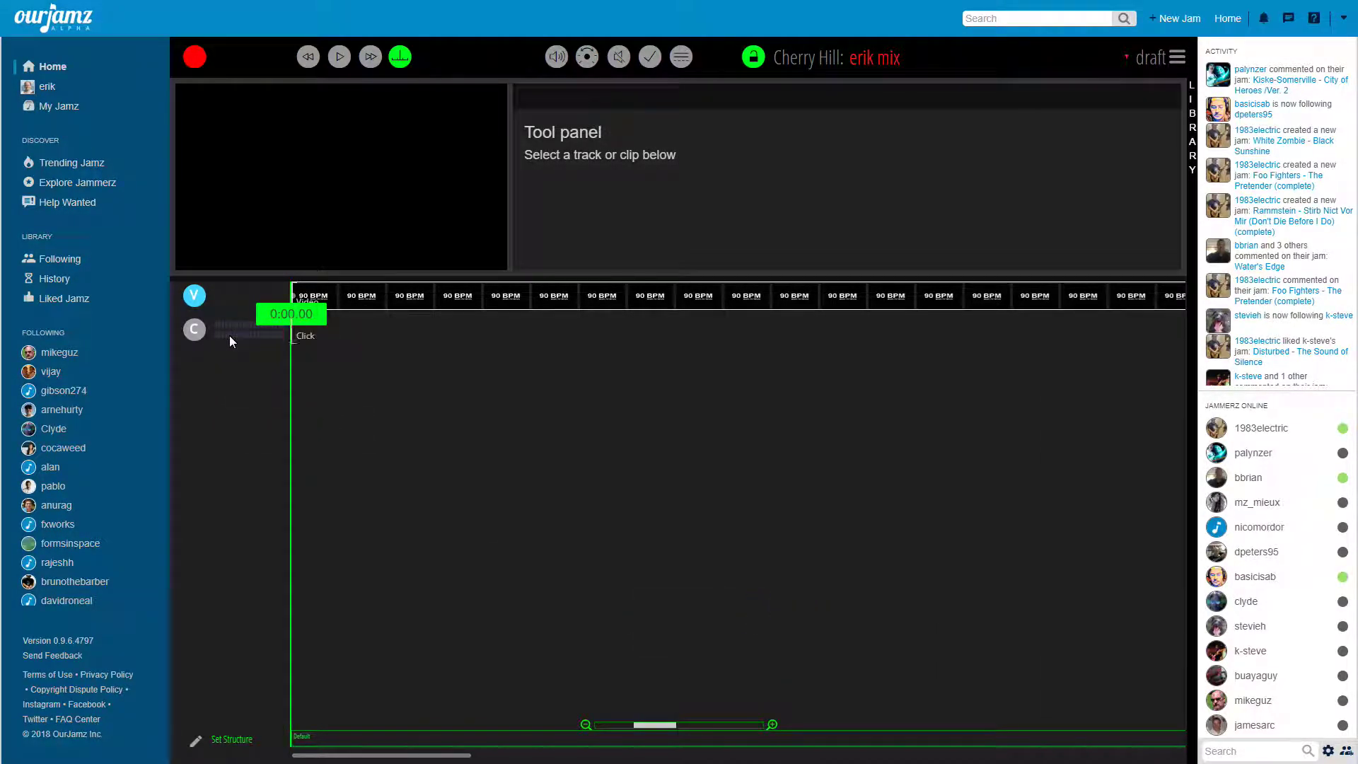
- Add a second audio track named Guitar
{"action": "left_click", "coordinate": [676, 59]}
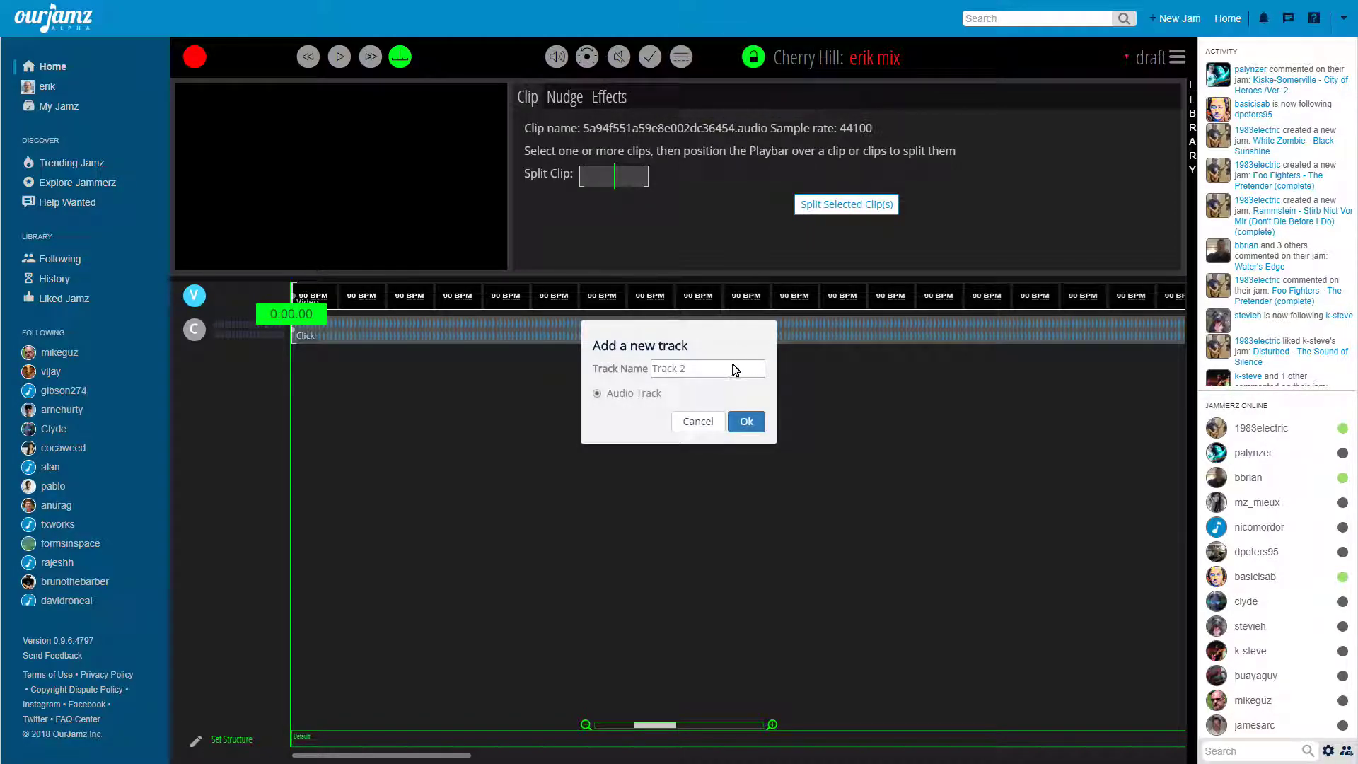
{"action": "triple_click", "coordinate": [700, 369]}
{"action": "type", "text": "Giota"}
{"action": "key", "text": "BackSpace"}
{"action": "key", "text": "BackSpace"}
{"action": "key", "text": "BackSpace"}
{"action": "type", "text": "uitar"}
{"action": "left_click", "coordinate": [747, 422]}
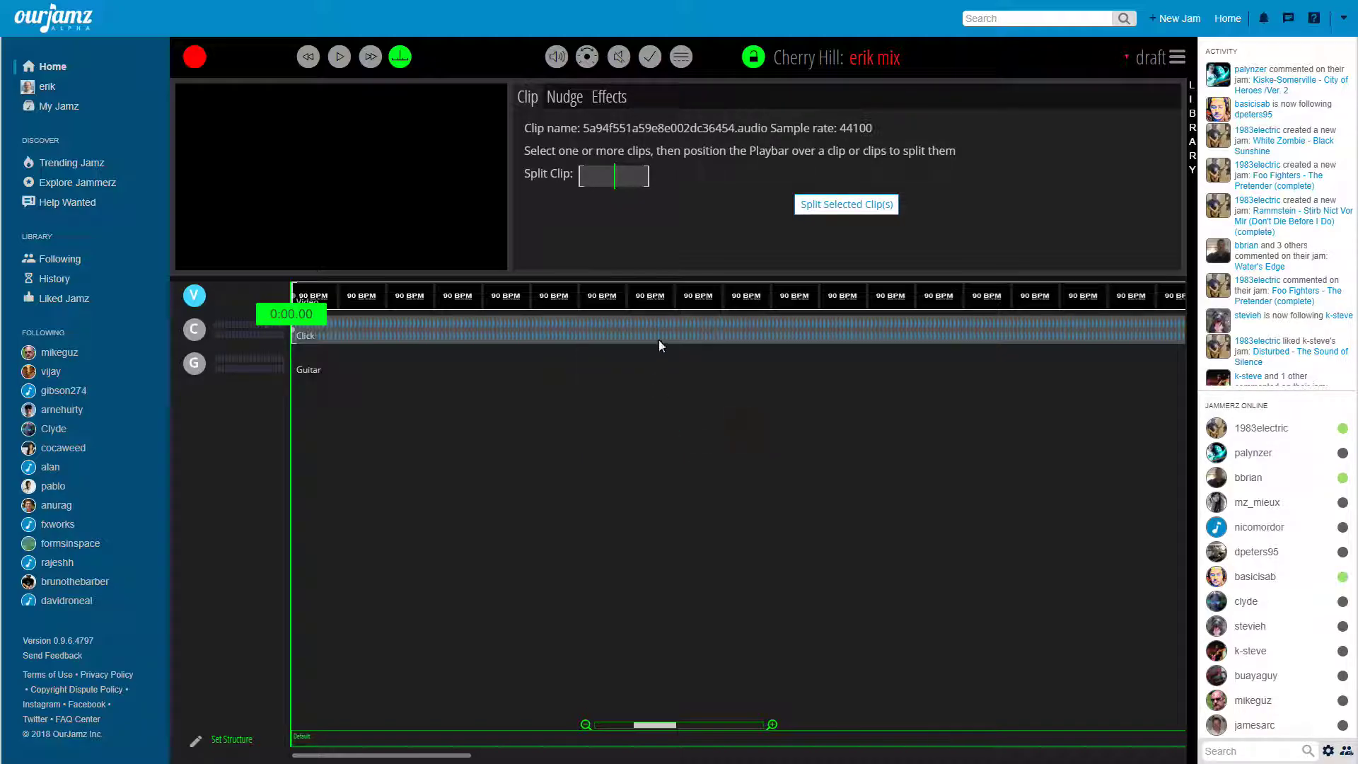
- Place the library audio clip 5a94f773a59e8e002dc3645e at the start of the Guitar track and play back the opening seconds
{"action": "left_click", "coordinate": [1191, 128]}
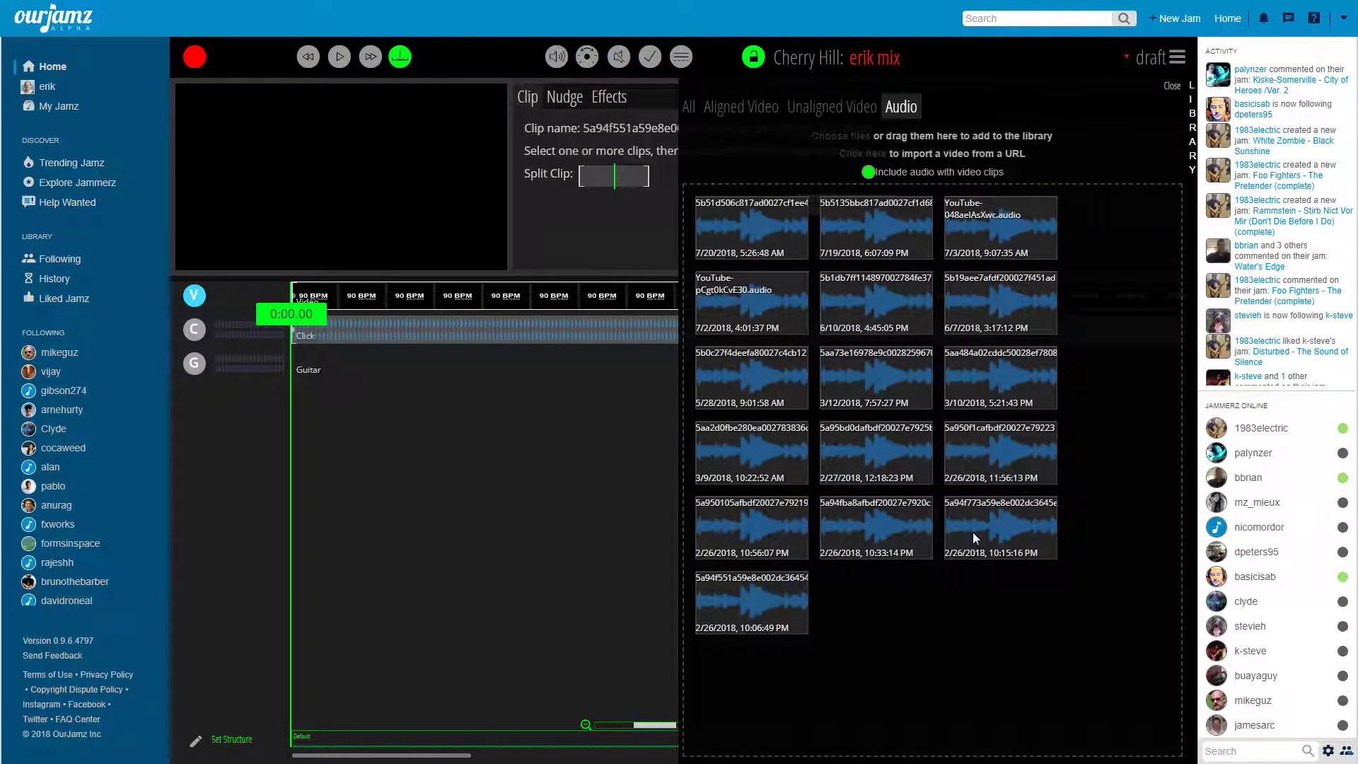
{"action": "left_click_drag", "start_coordinate": [905, 526], "coordinate": [266, 374]}
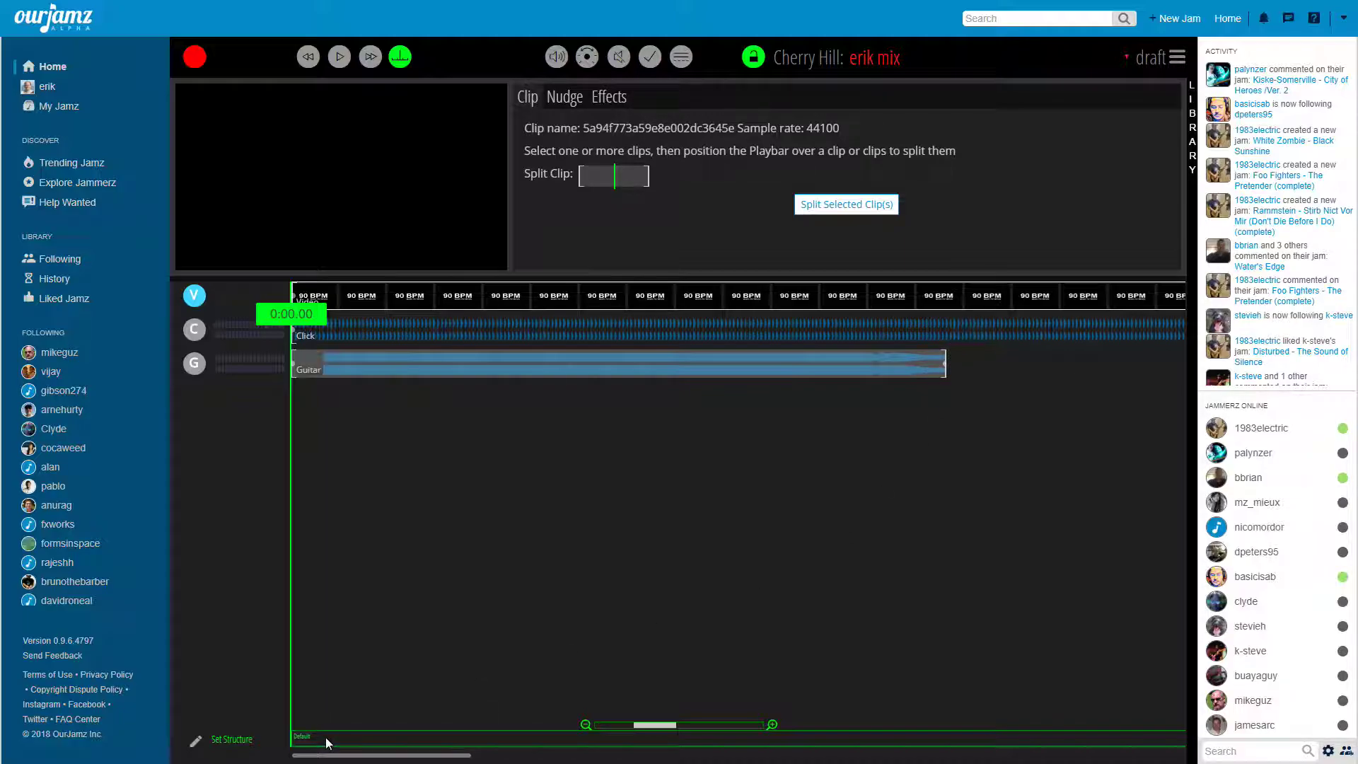
{"action": "key", "text": "space"}
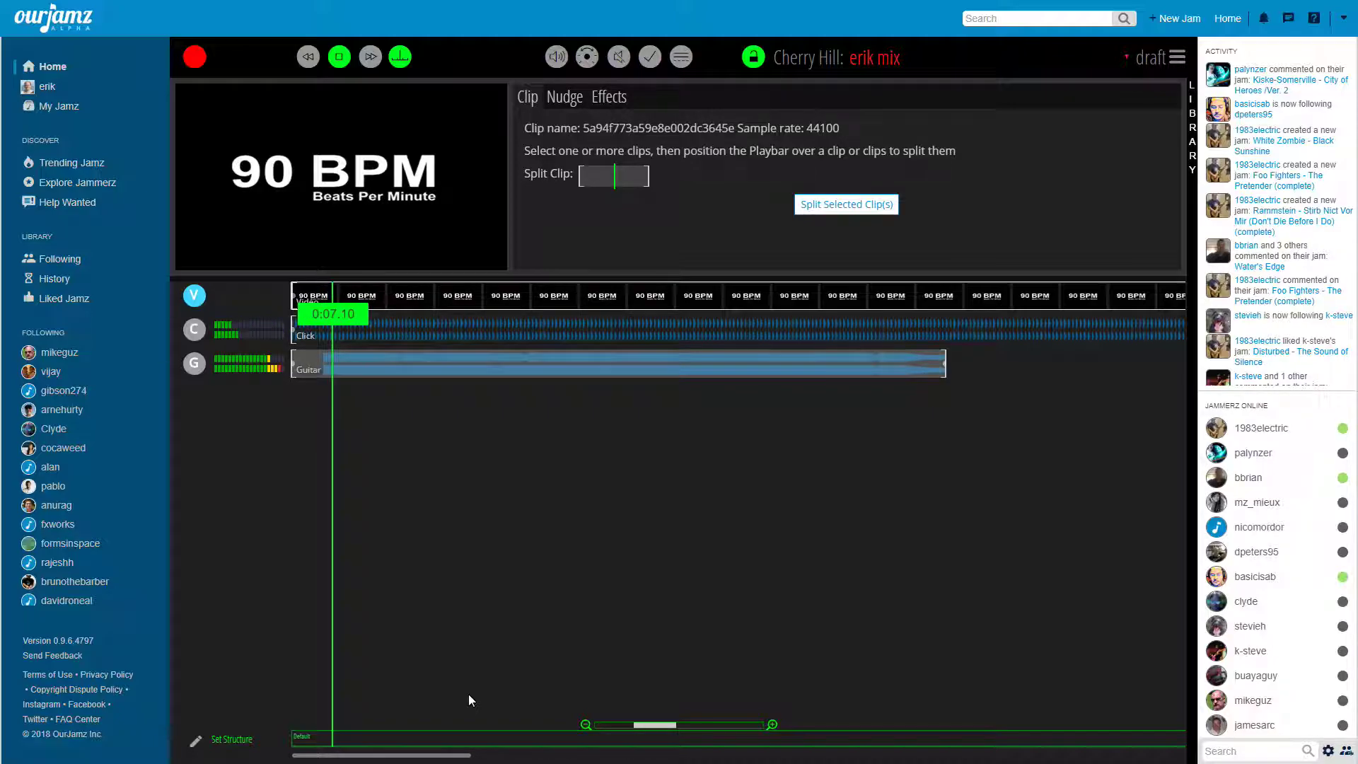
{"action": "key", "text": "space"}
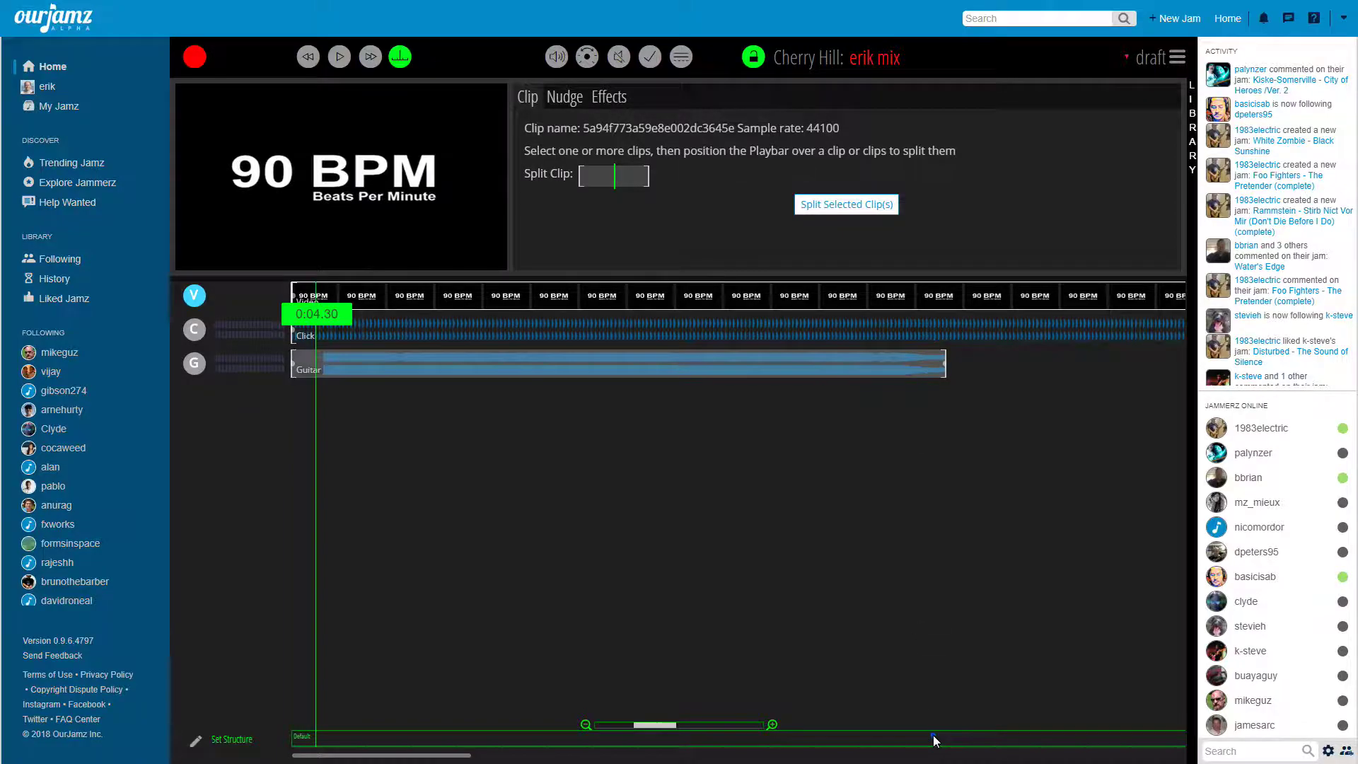
- Position the playbar at 1:51.10, at the end of the Guitar clip, and split the Click track's clip there
{"action": "left_click", "coordinate": [882, 739]}
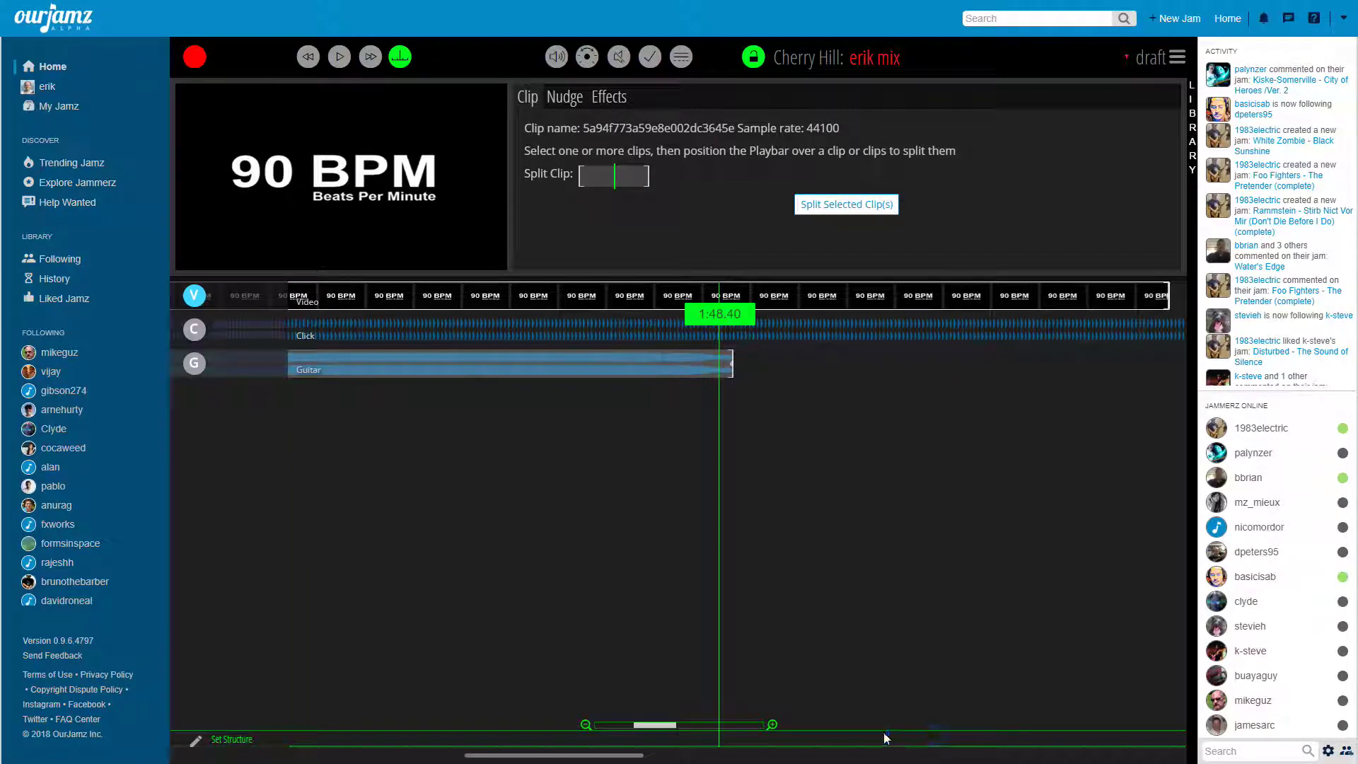
{"action": "left_click", "coordinate": [310, 57]}
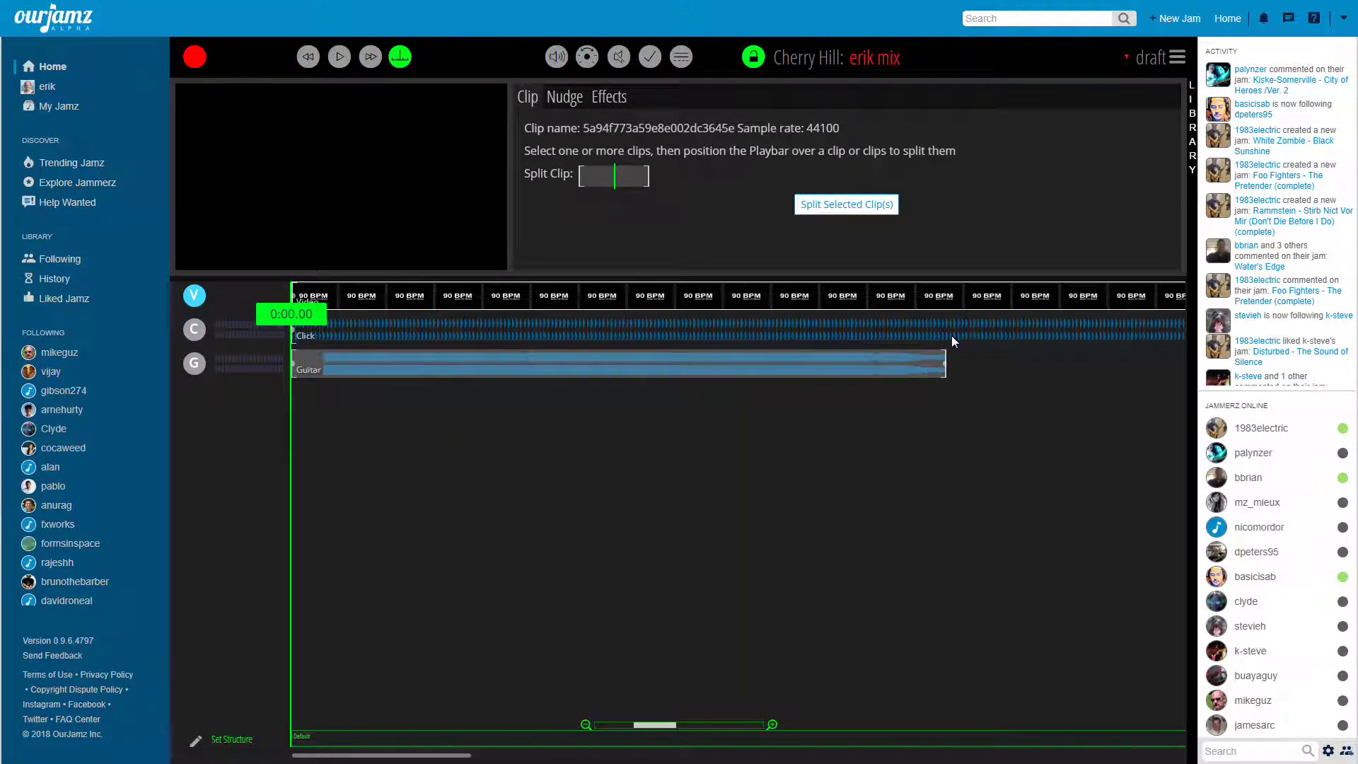
{"action": "left_click", "coordinate": [937, 737]}
{"action": "left_click", "coordinate": [741, 321]}
{"action": "left_click_drag", "start_coordinate": [748, 324], "coordinate": [748, 324]}
{"action": "left_click", "coordinate": [621, 338]}
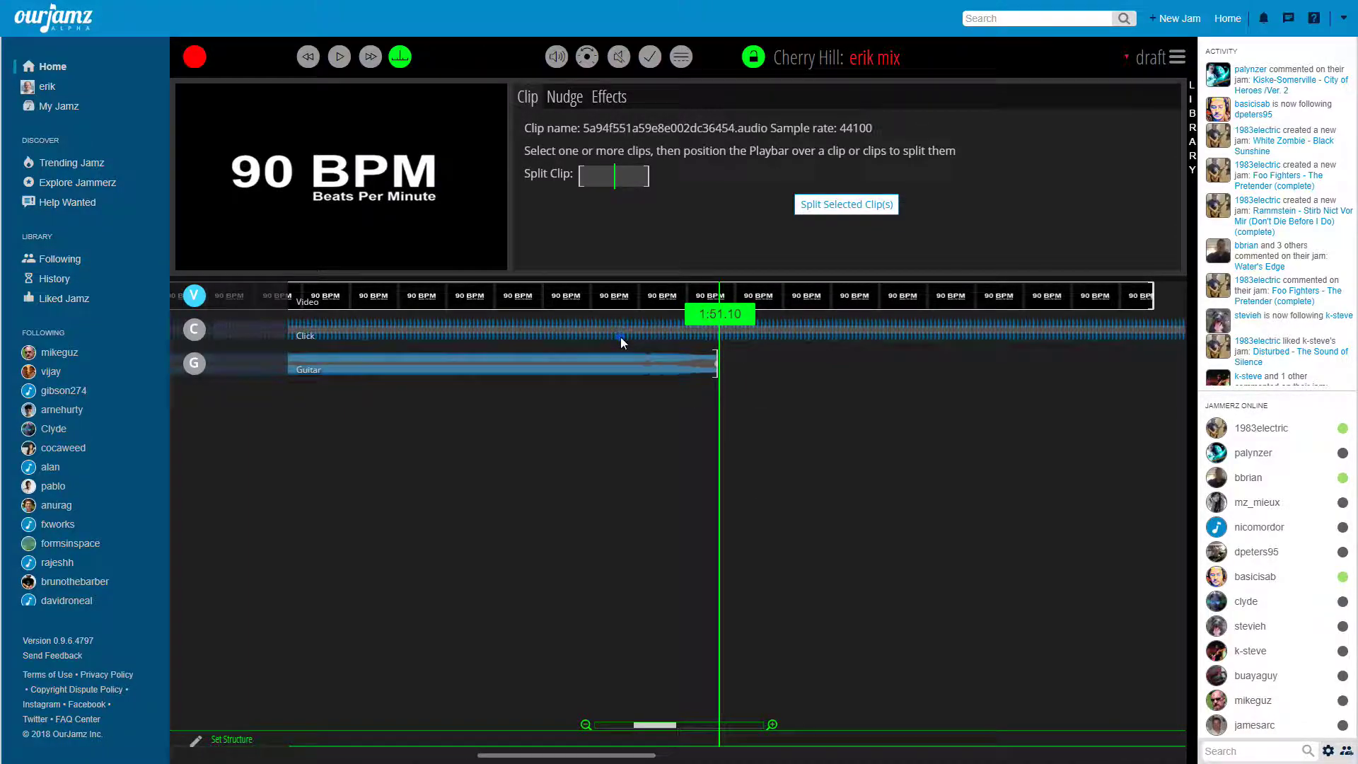
{"action": "left_click", "coordinate": [847, 206]}
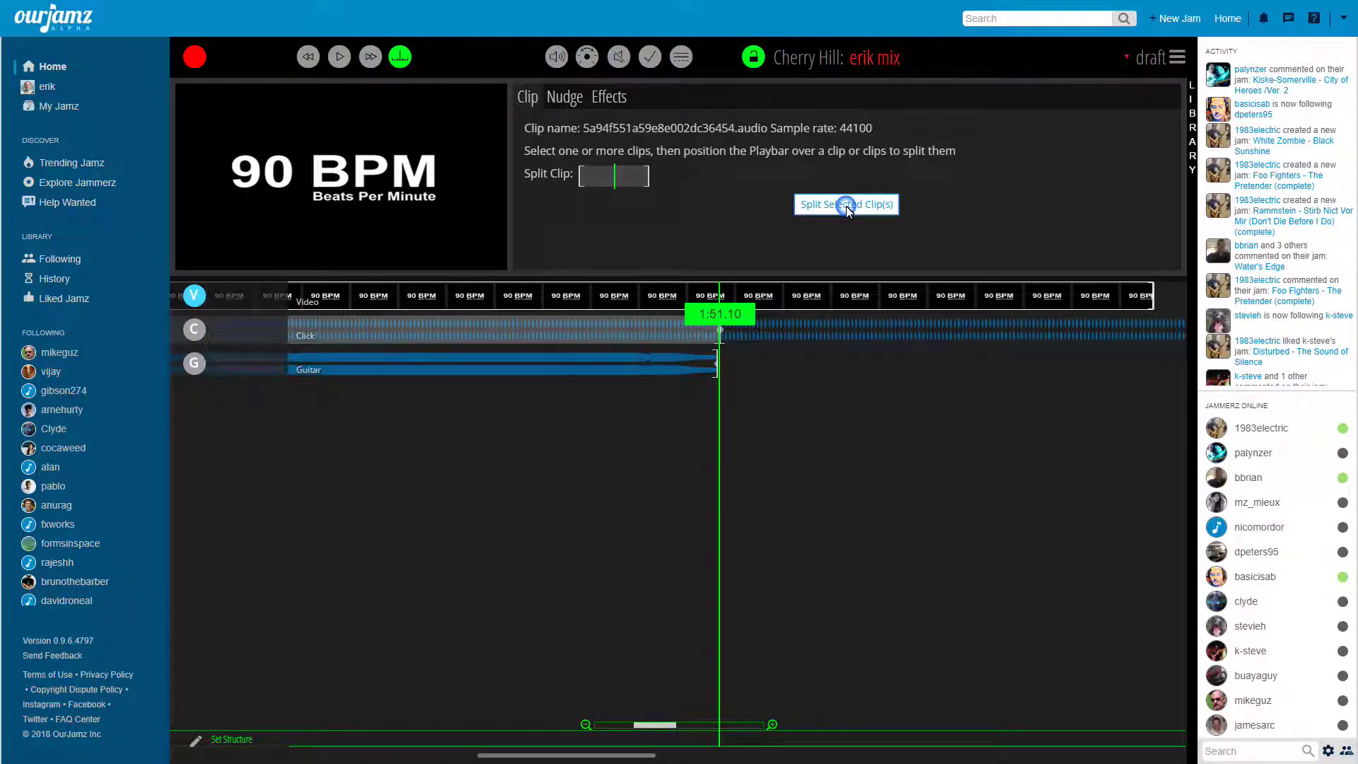
- Delete the part of the Click clip after the split and play back briefly from 1:51.10
{"action": "left_click", "coordinate": [890, 329]}
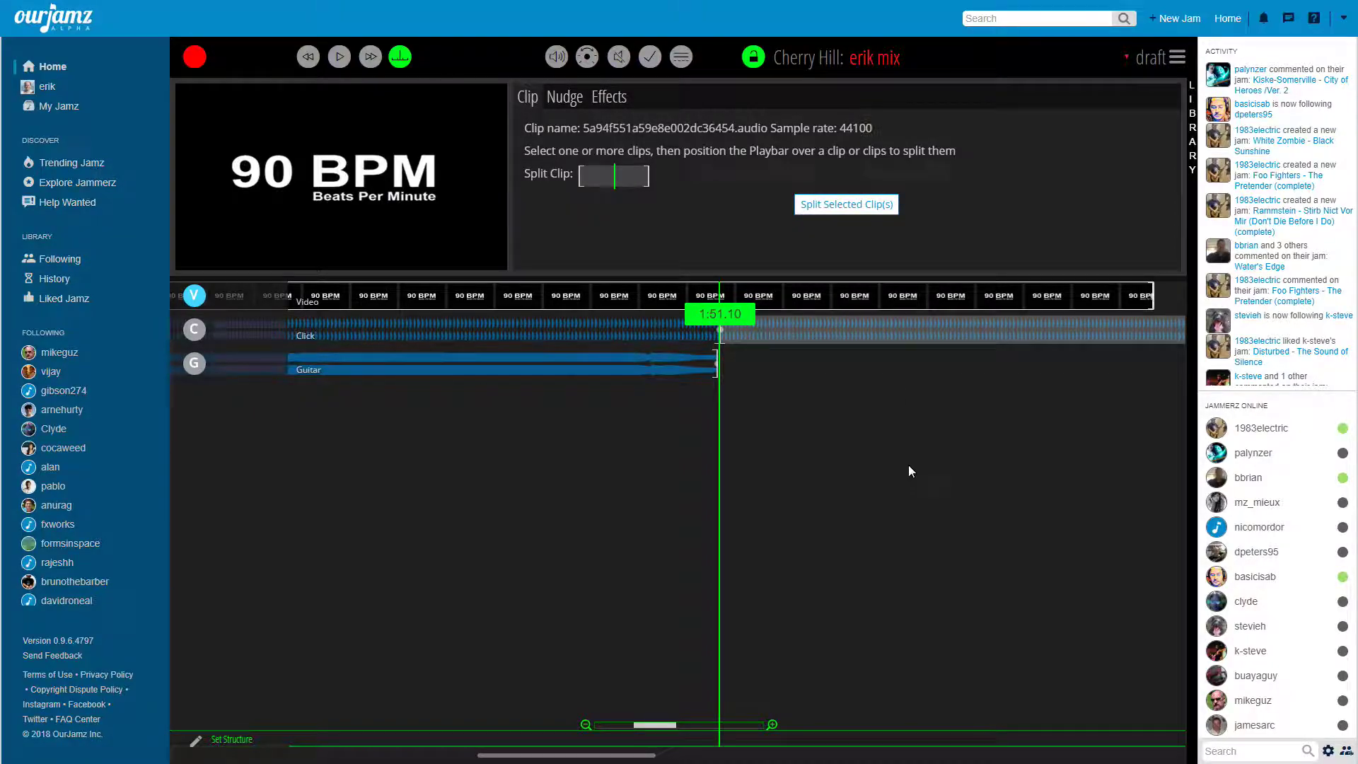
{"action": "key", "text": "Delete"}
{"action": "scroll", "coordinate": [626, 743], "scroll_direction": "left", "scroll_amount": 2}
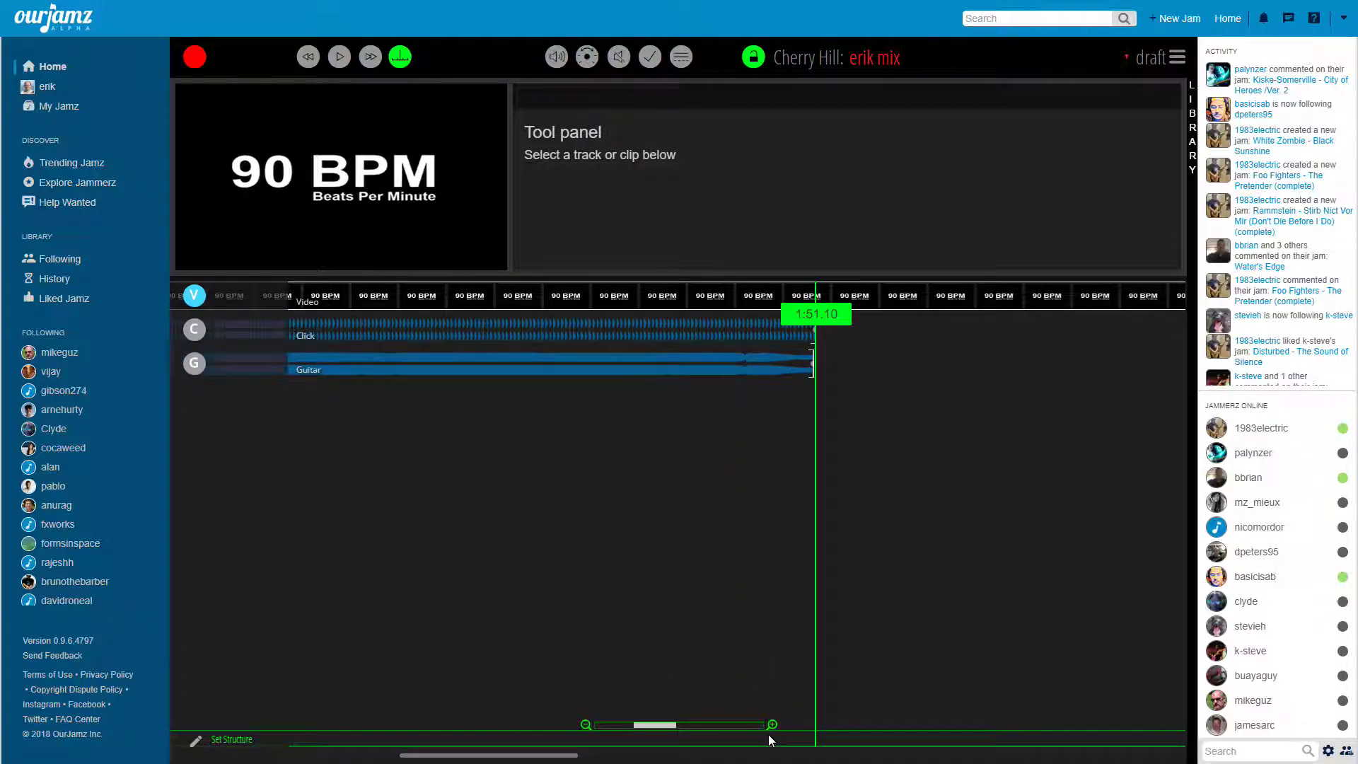
{"action": "key", "text": "space"}
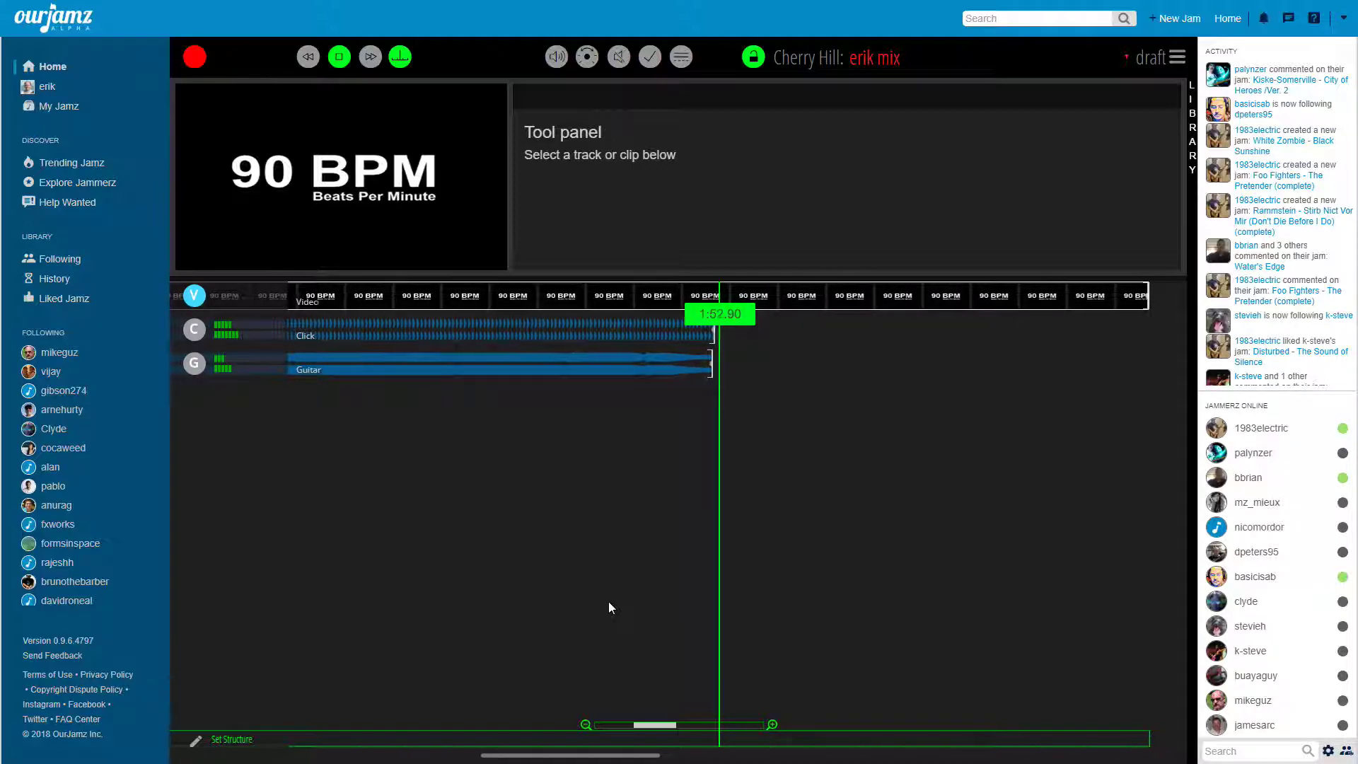
{"action": "key", "text": "space"}
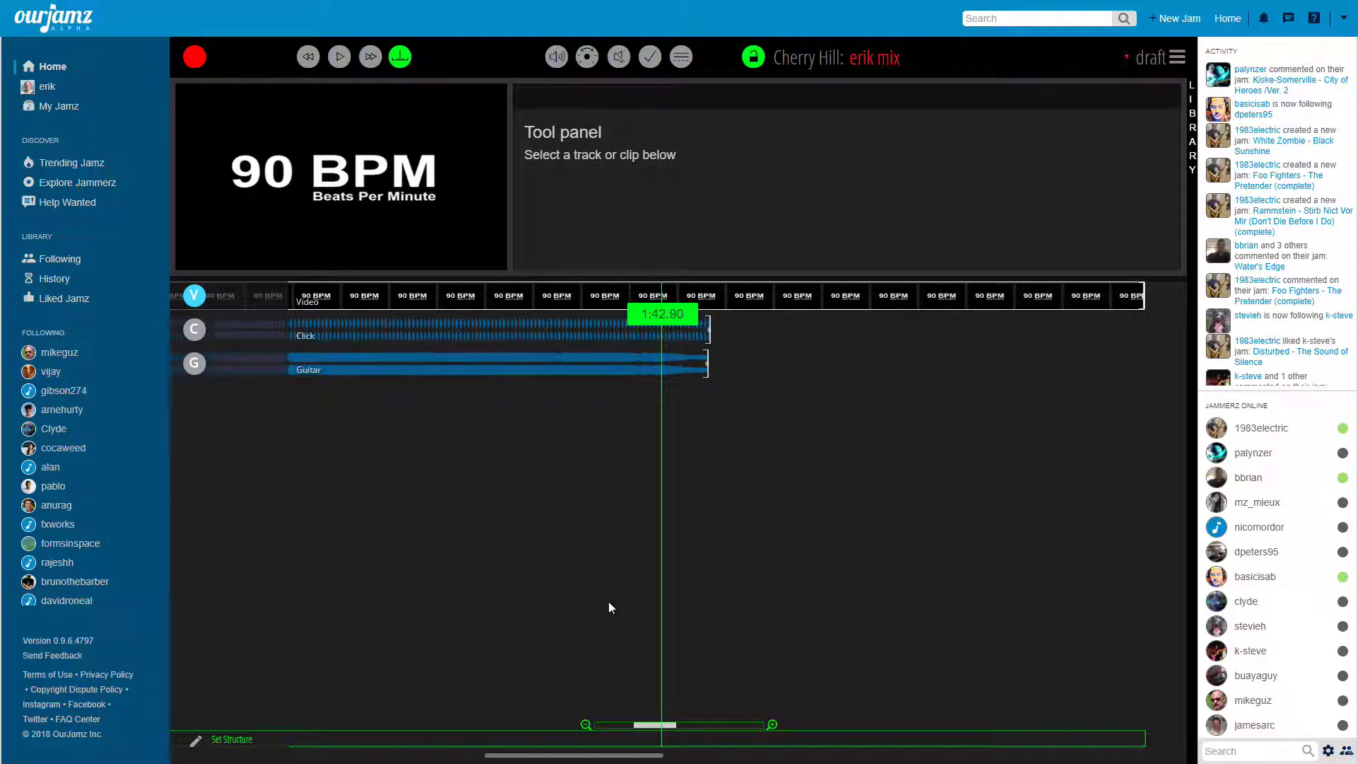
- Step the playbar backward and forward through the mix and return it to 0:00.00
{"action": "key", "text": "Left"}
{"action": "key", "text": "Left"}
{"action": "key", "text": "Left"}
{"action": "key", "text": "Left"}
{"action": "key", "text": "Left"}
{"action": "key", "text": "Left"}
{"action": "key", "text": "Left"}
{"action": "key", "text": "Left"}
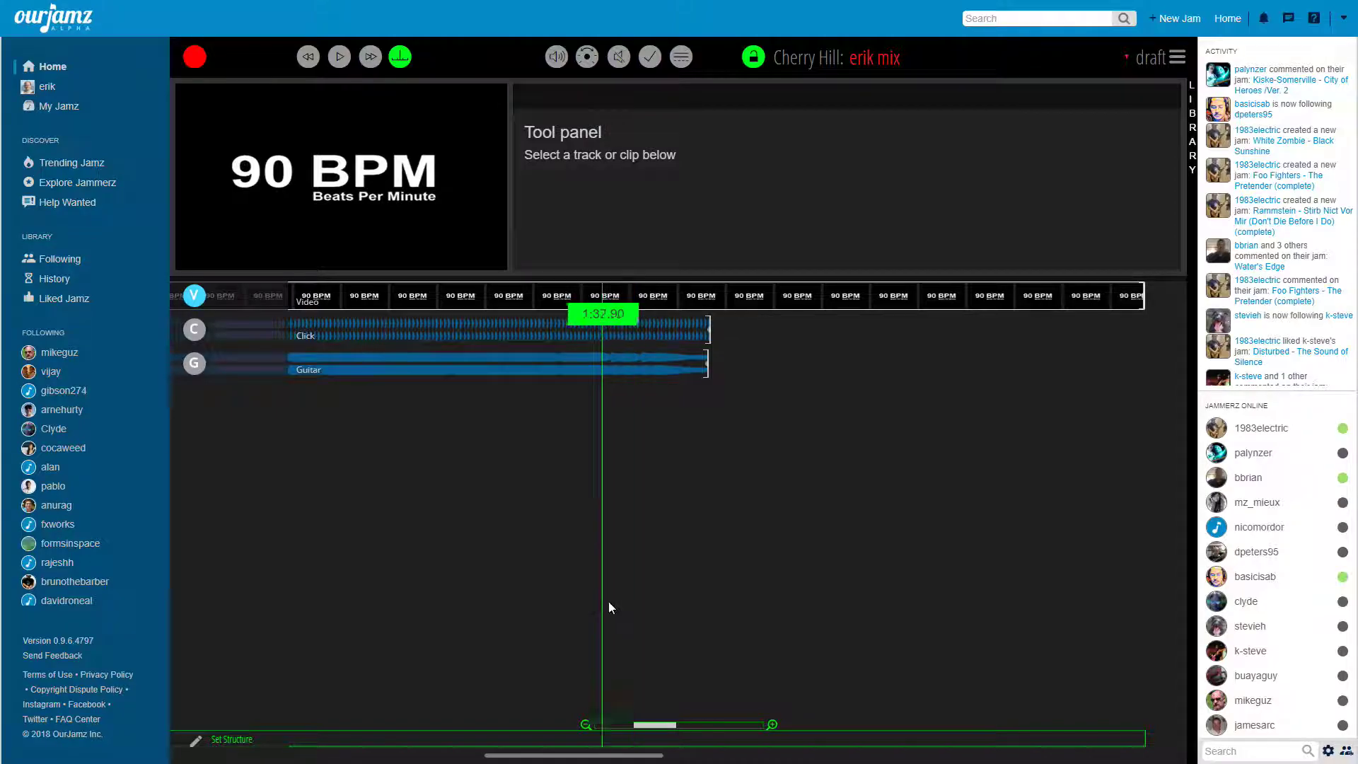
{"action": "key", "text": "Right"}
{"action": "key", "text": "Right"}
{"action": "key", "text": "Right"}
{"action": "key", "text": "Left"}
{"action": "key", "text": "Left"}
{"action": "key", "text": "Left"}
{"action": "key", "text": "Left"}
{"action": "key", "text": "Left"}
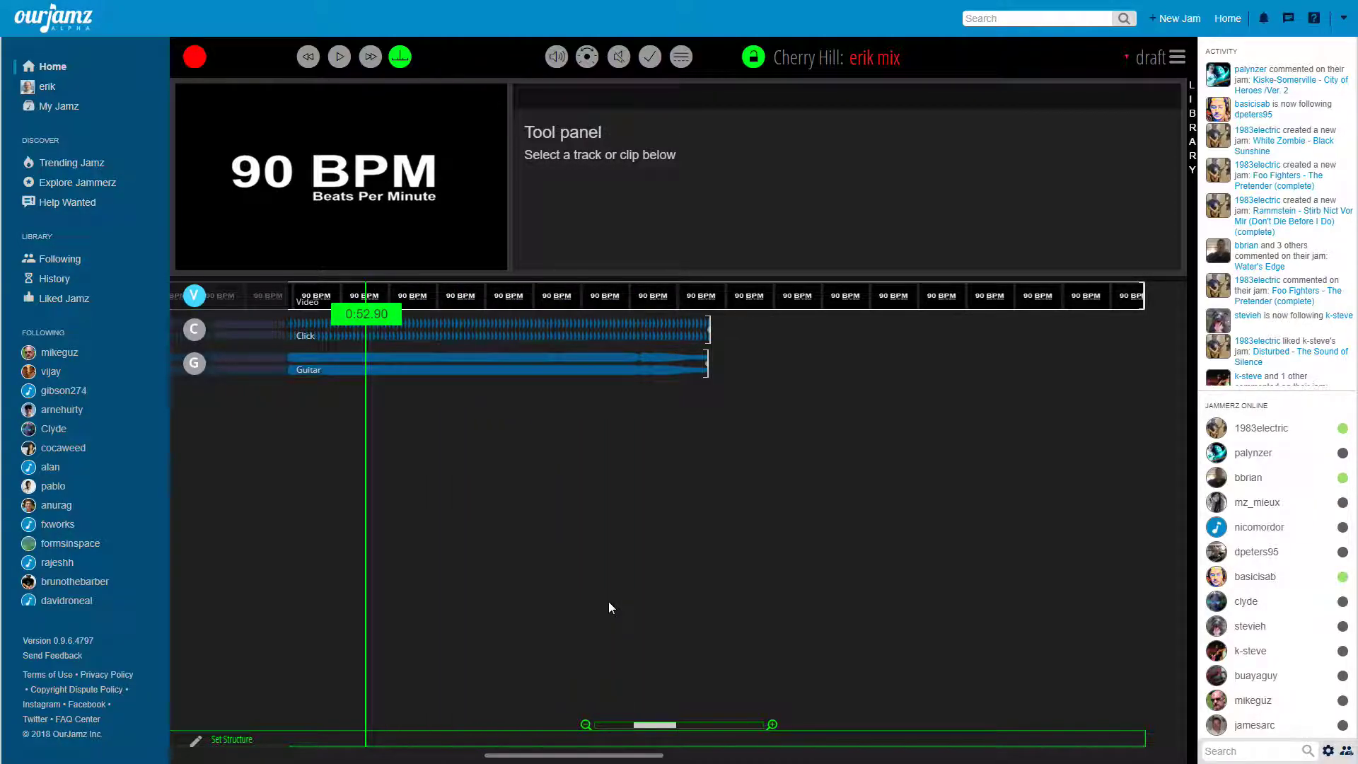
{"action": "key", "text": "Home"}
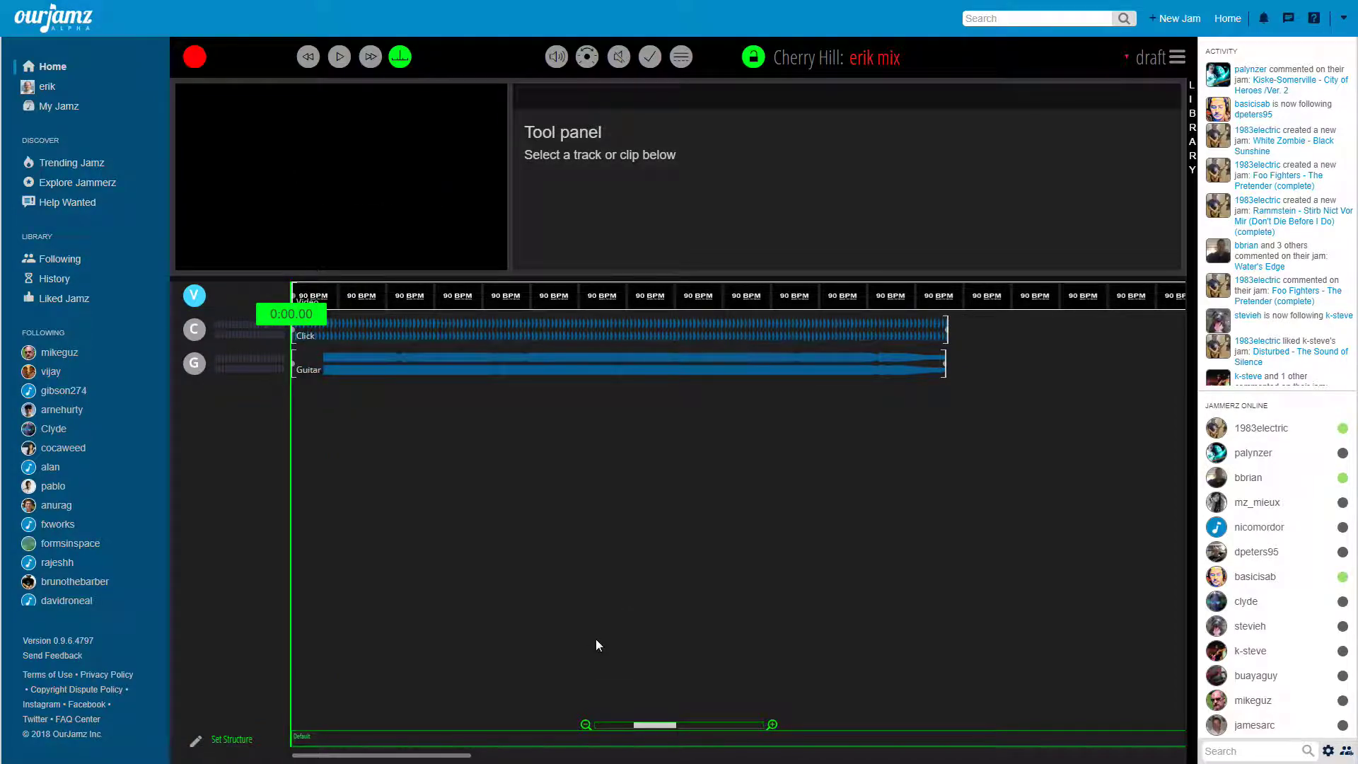
{"action": "key", "text": "Right"}
{"action": "key", "text": "Right"}
{"action": "key", "text": "Right"}
{"action": "key", "text": "Right"}
{"action": "key", "text": "Left"}
{"action": "key", "text": "Left"}
{"action": "key", "text": "Left"}
{"action": "key", "text": "Left"}
- Add a third audio track named Bass
{"action": "left_click", "coordinate": [680, 58]}
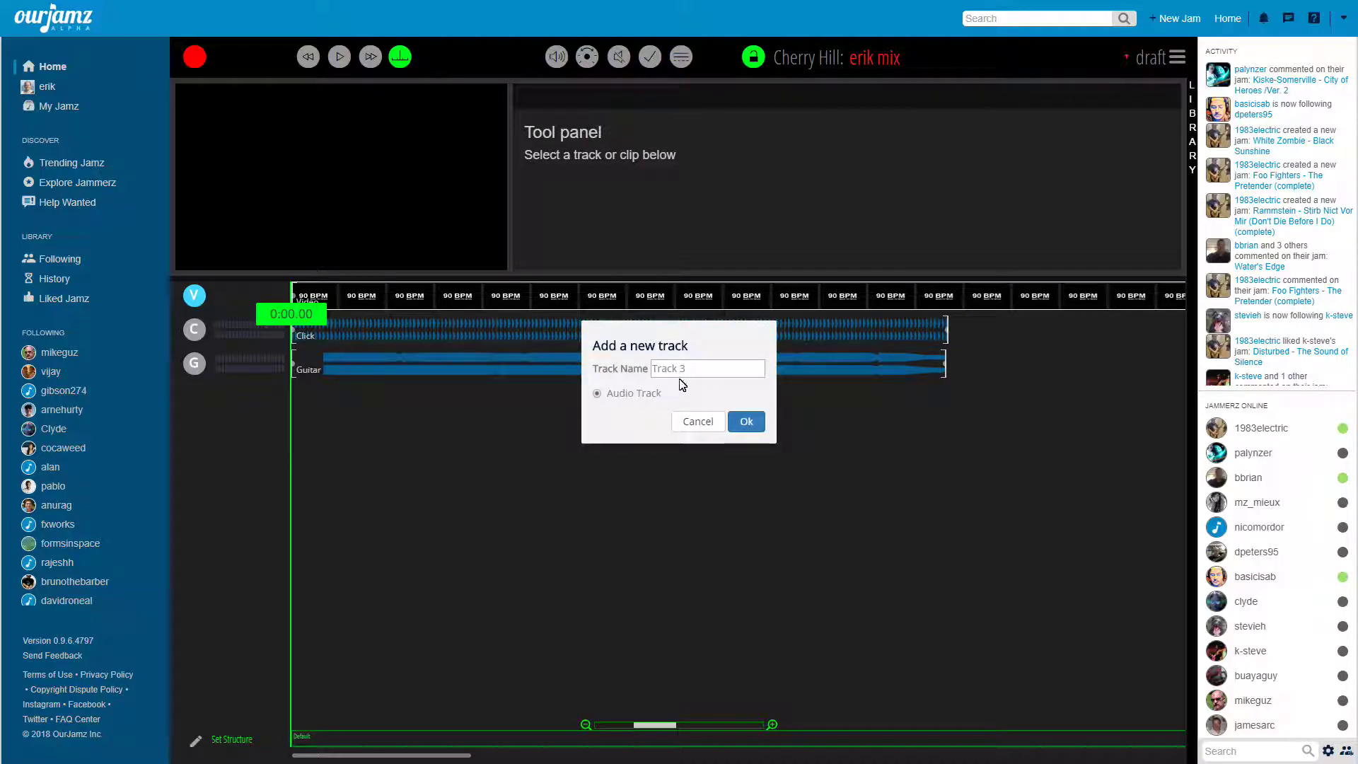
{"action": "left_click_drag", "start_coordinate": [691, 367], "coordinate": [649, 384]}
{"action": "type", "text": "Bass"}
{"action": "left_click", "coordinate": [747, 421]}
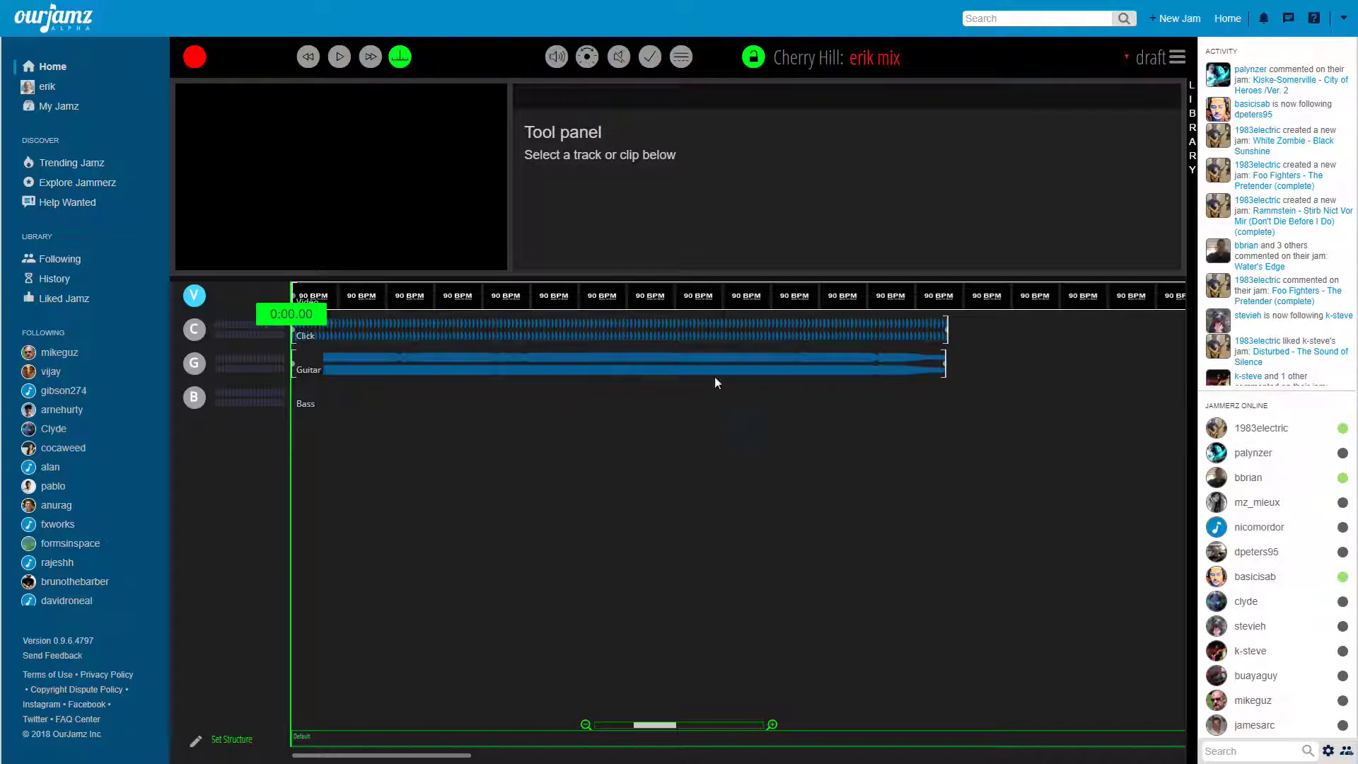
- Place the library audio clip 5a95bd0dafbdf20027e7925b, dated 2/27/2018, 12:18:23 PM, at the start of the Bass track
{"action": "left_click", "coordinate": [1191, 117]}
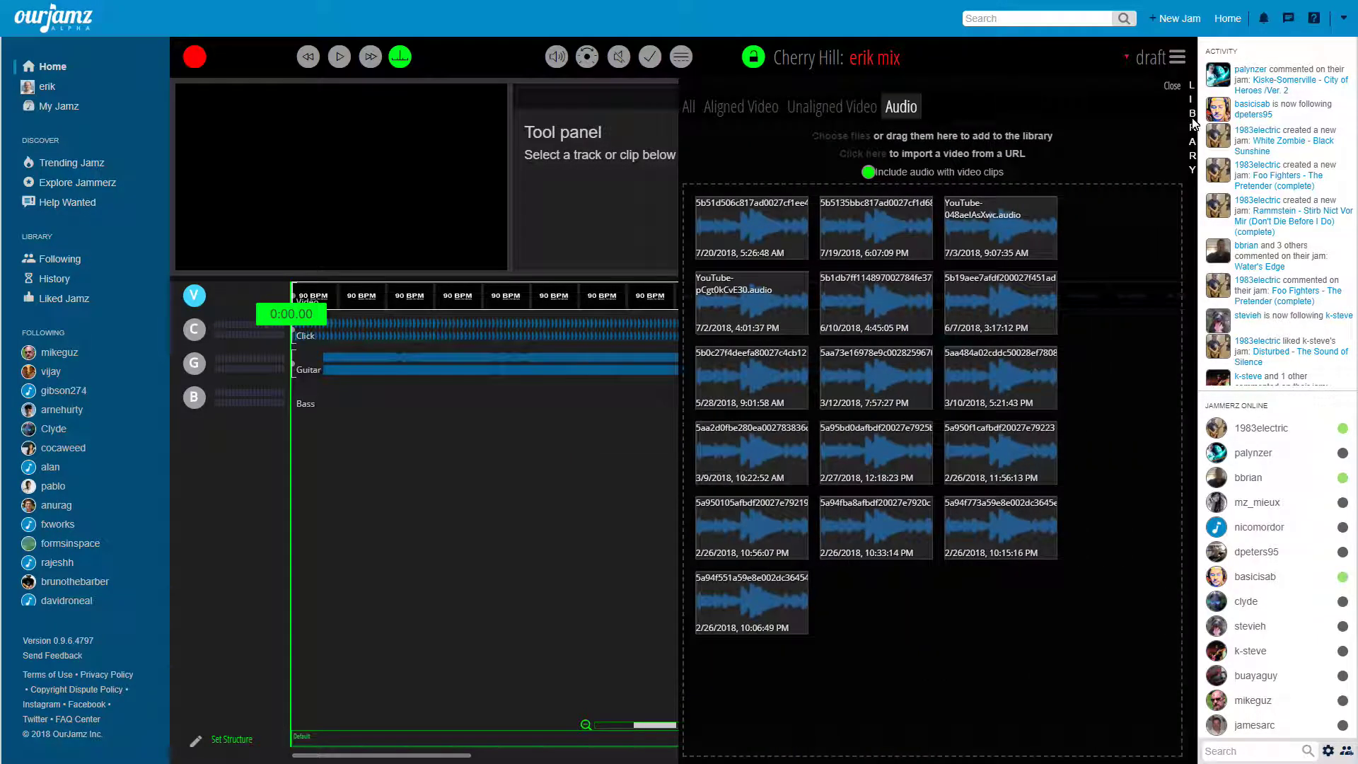
{"action": "left_click", "coordinate": [750, 107]}
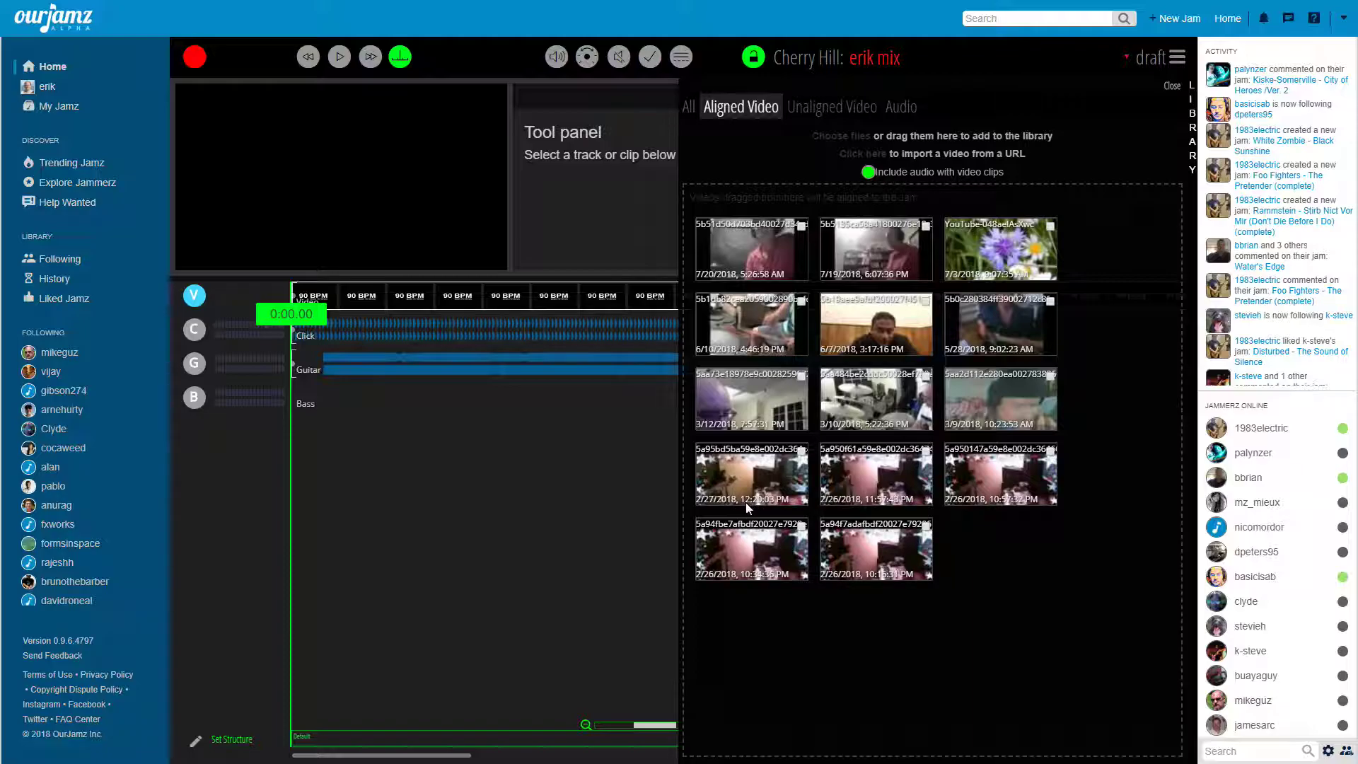
{"action": "left_click", "coordinate": [897, 108]}
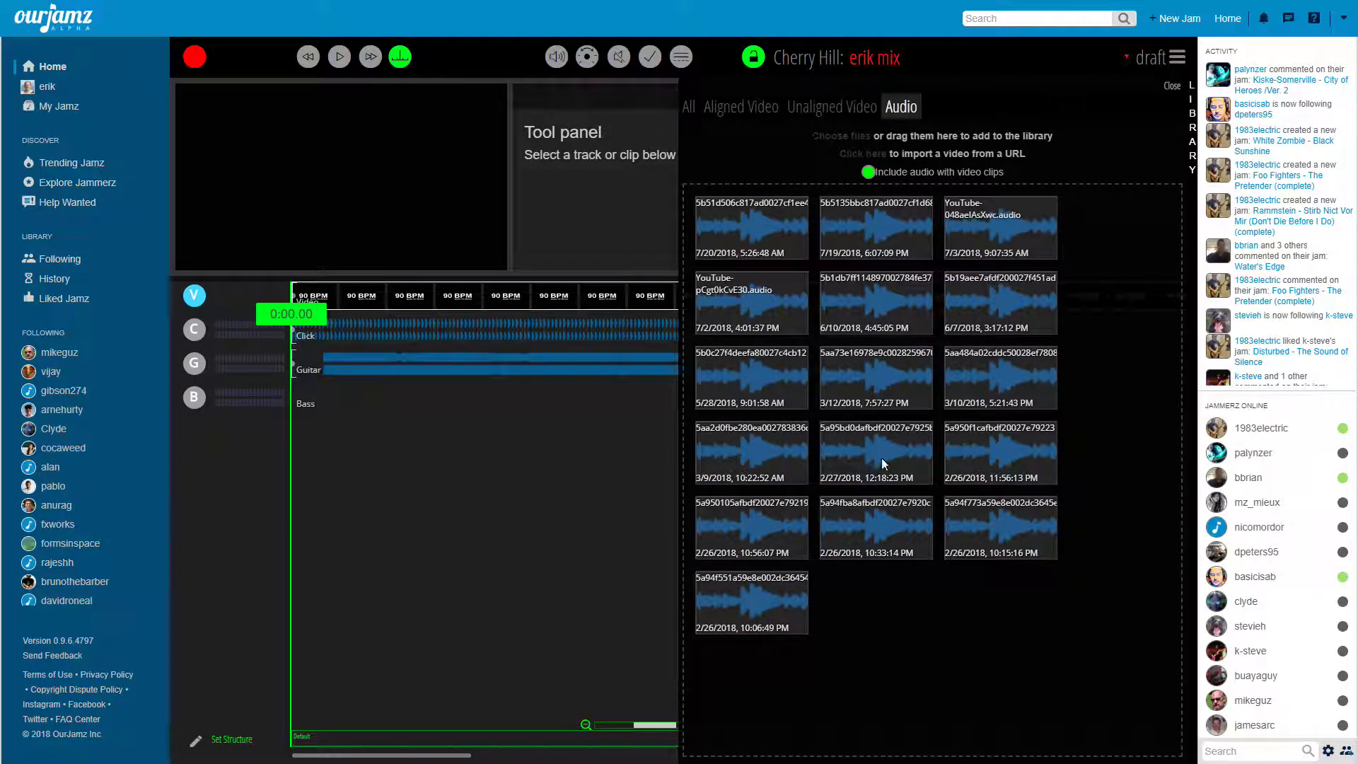
{"action": "left_click_drag", "start_coordinate": [880, 454], "coordinate": [275, 408]}
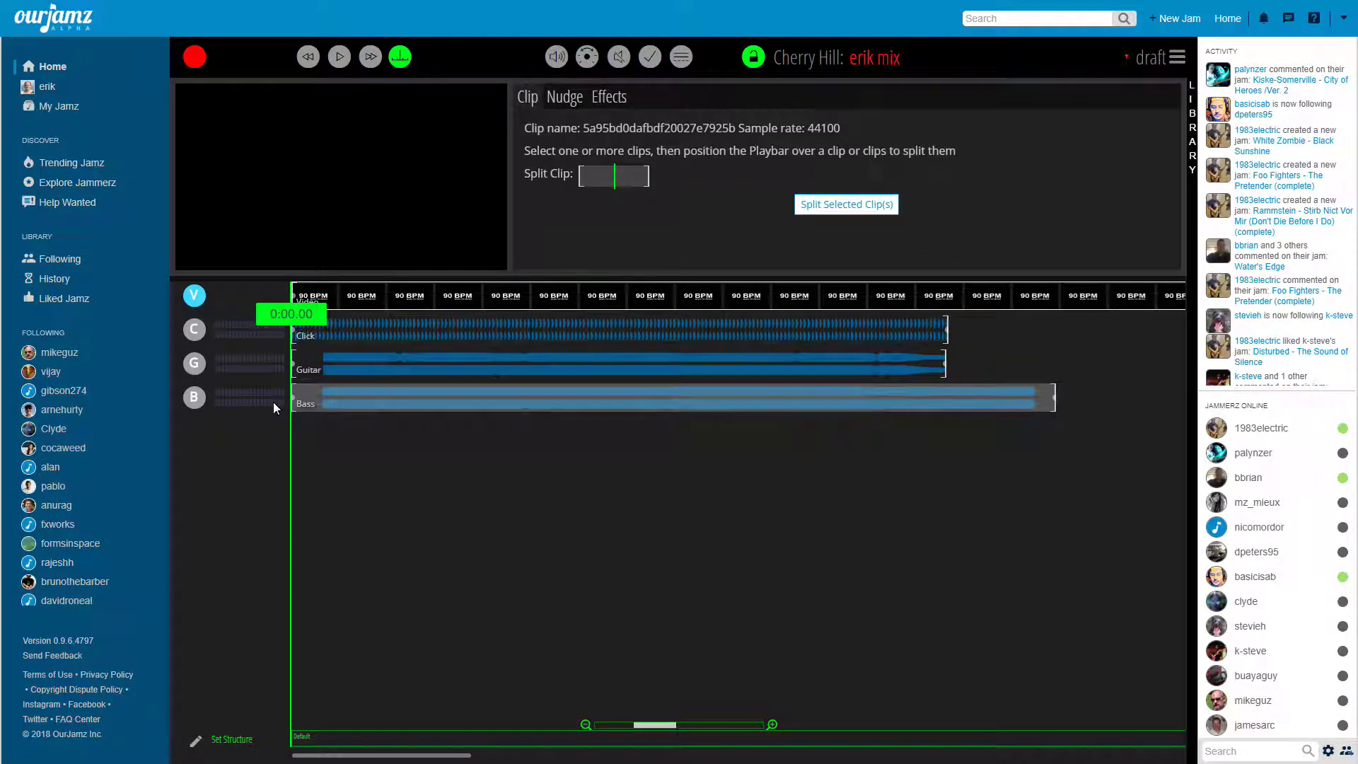
- Play back the opening seconds of the Click, Guitar and Bass tracks and check all clip categories in the library
{"action": "left_click", "coordinate": [1193, 141]}
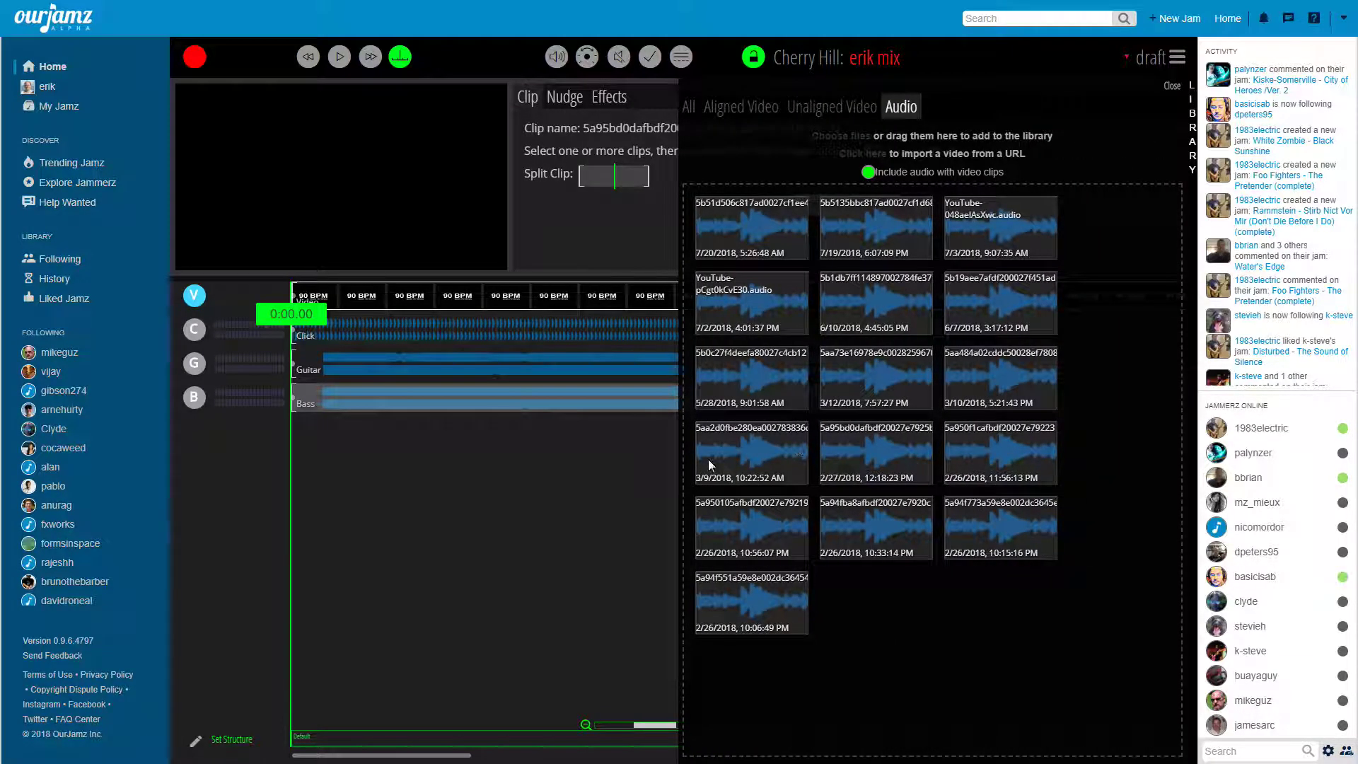
{"action": "left_click", "coordinate": [1173, 86]}
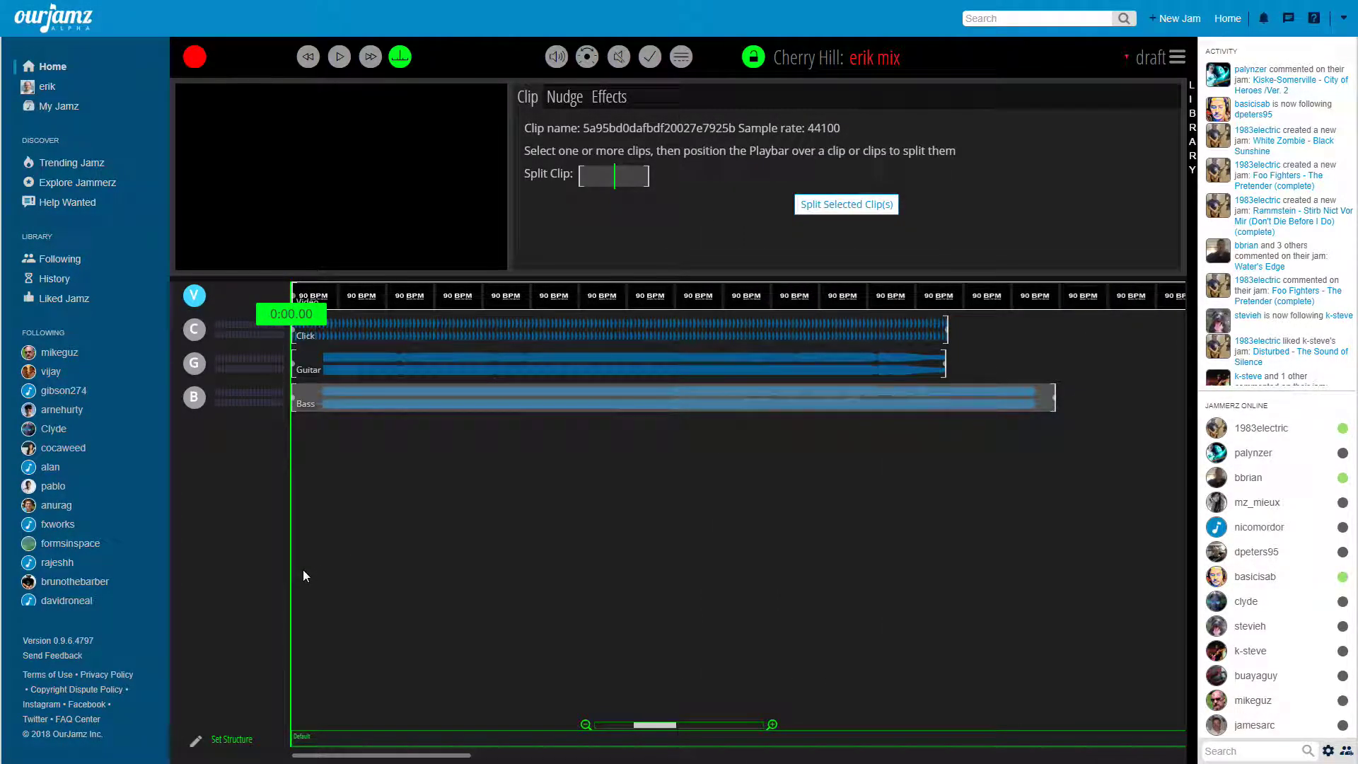
{"action": "key", "text": "space"}
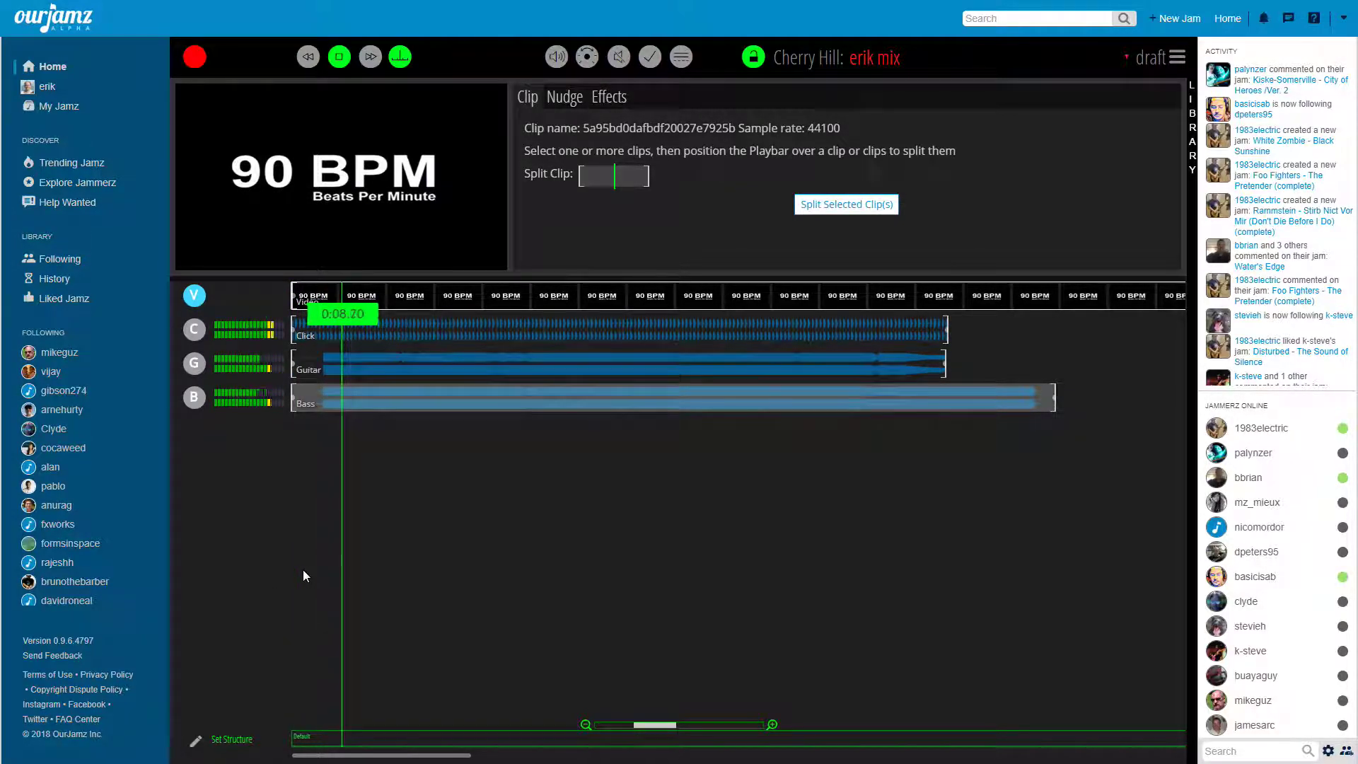
{"action": "key", "text": "space"}
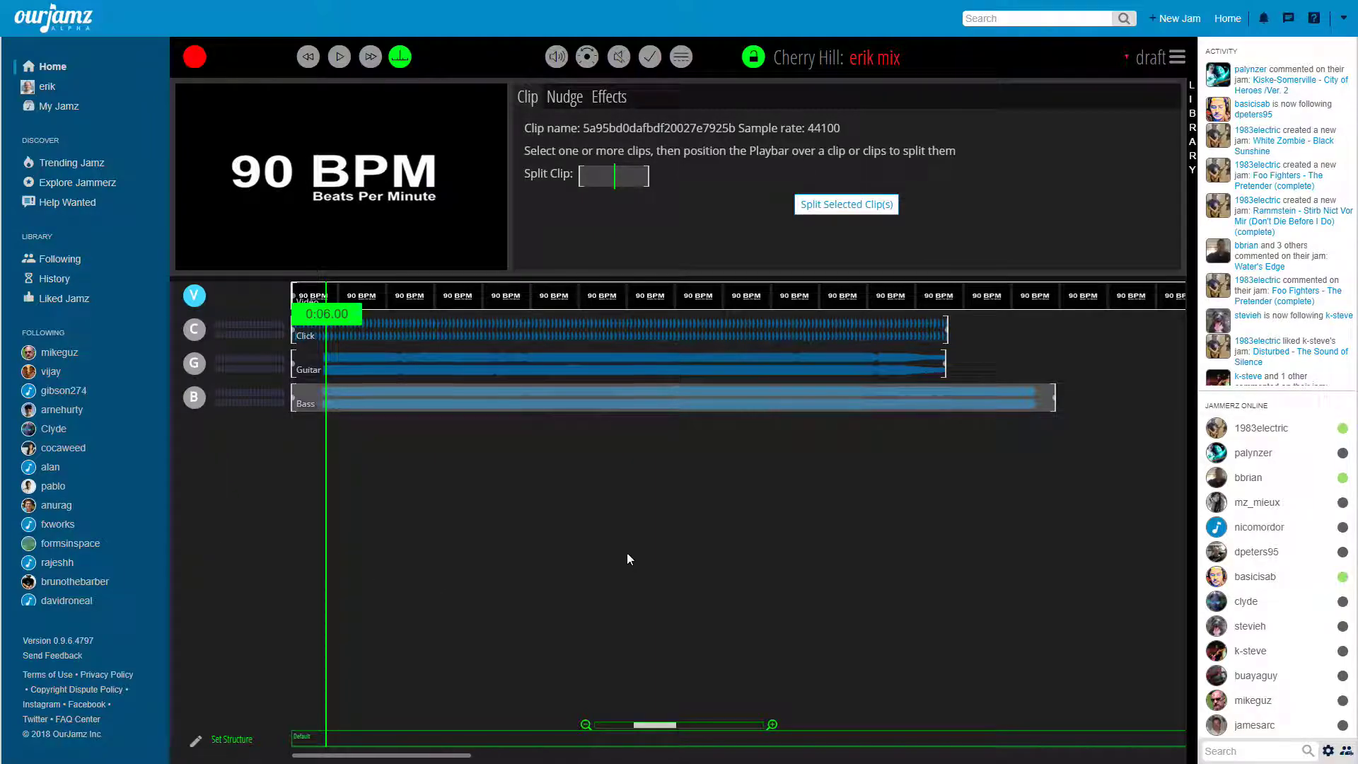
{"action": "left_click", "coordinate": [1192, 128]}
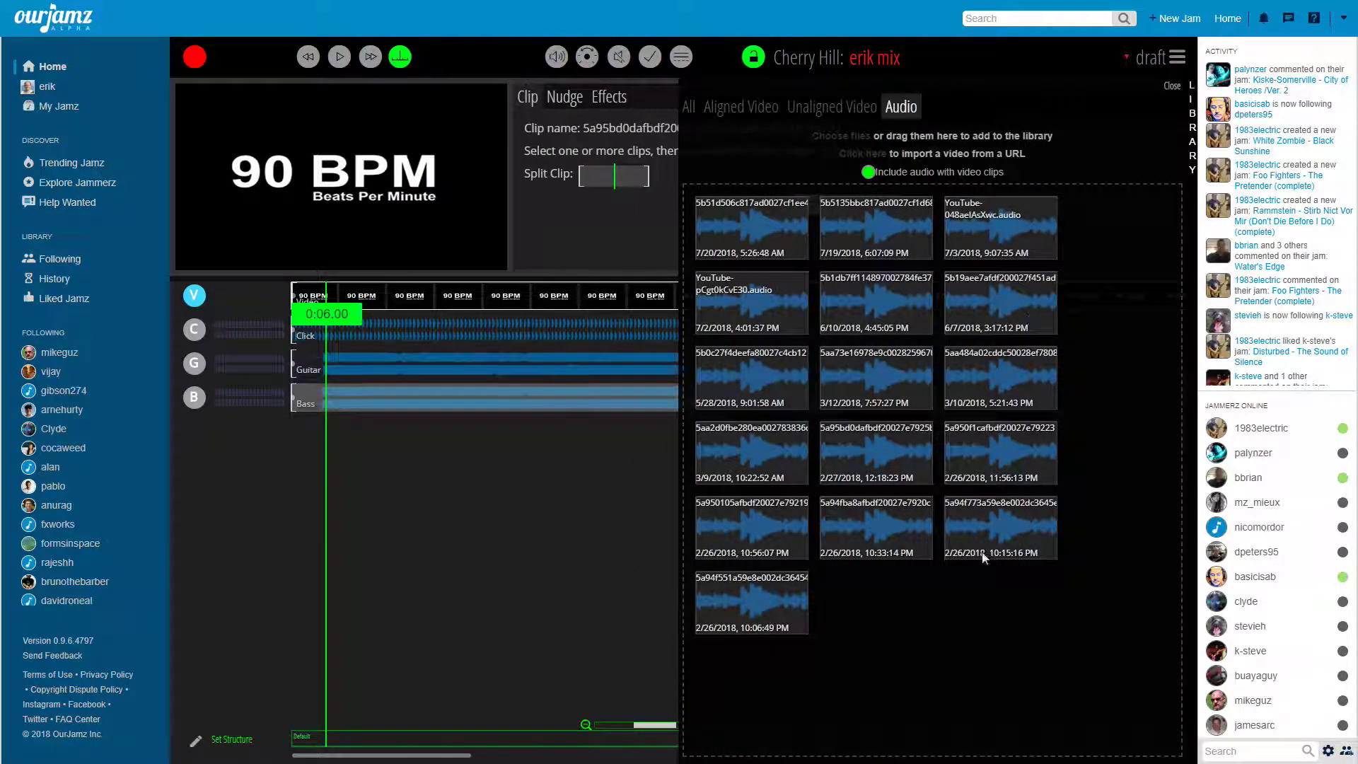
{"action": "left_click", "coordinate": [688, 106]}
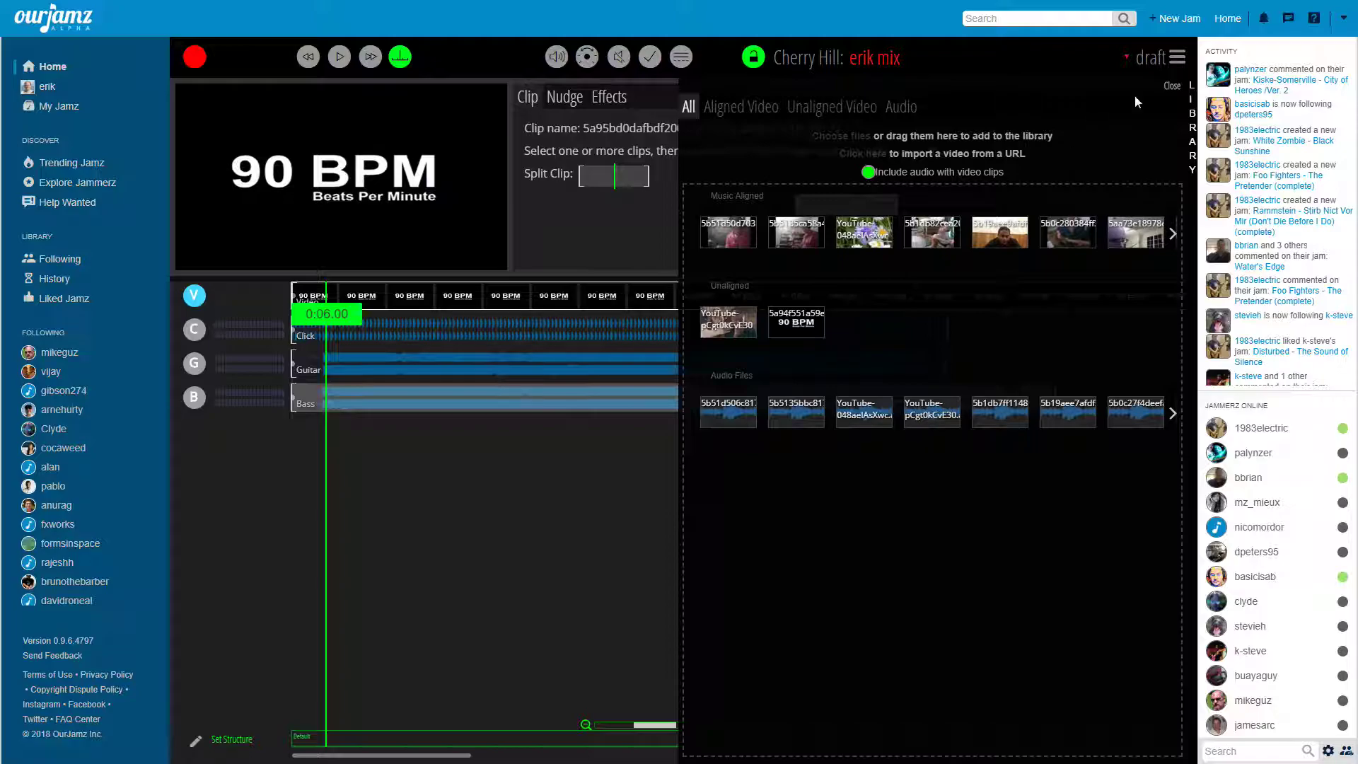
{"action": "left_click", "coordinate": [1171, 86]}
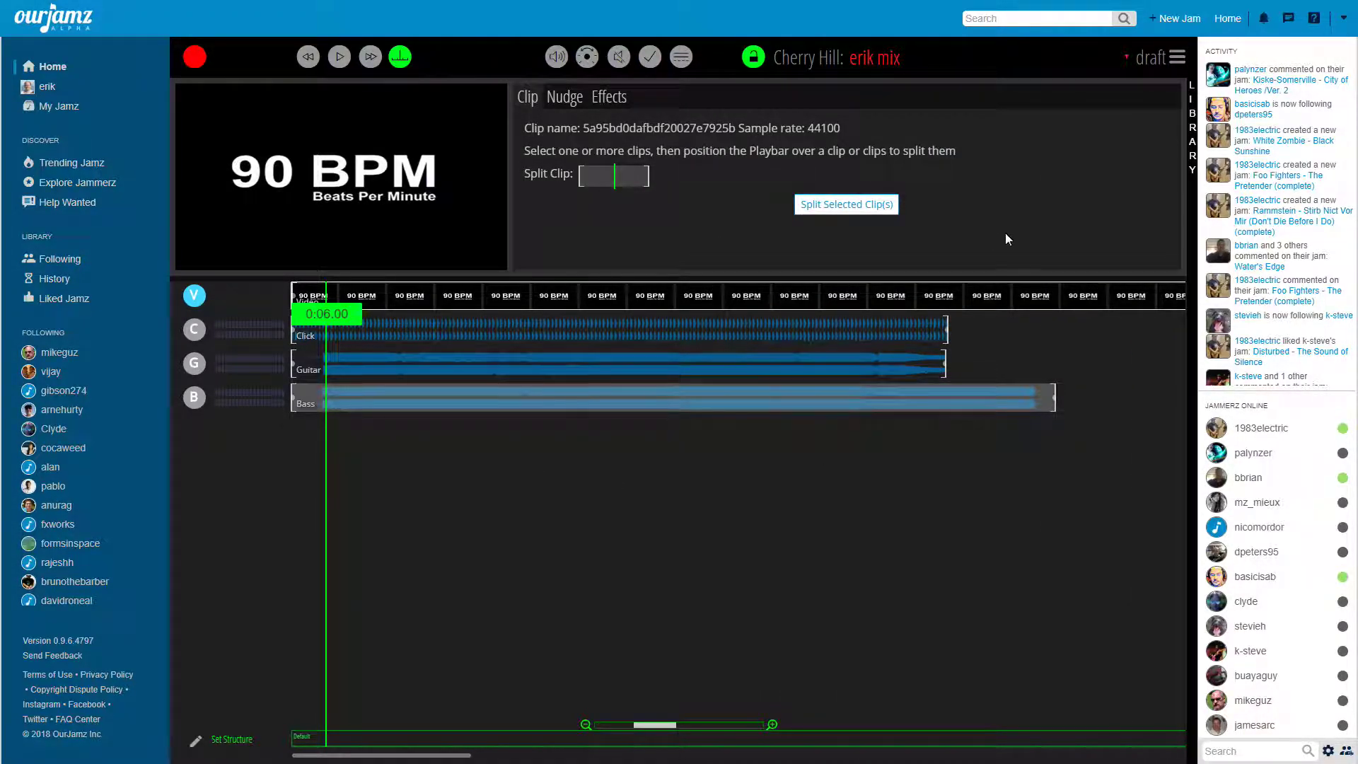
- Return to 0:00.00, delete the 90 BPM clip from the video track, and play back the opening seconds
{"action": "left_click", "coordinate": [308, 58]}
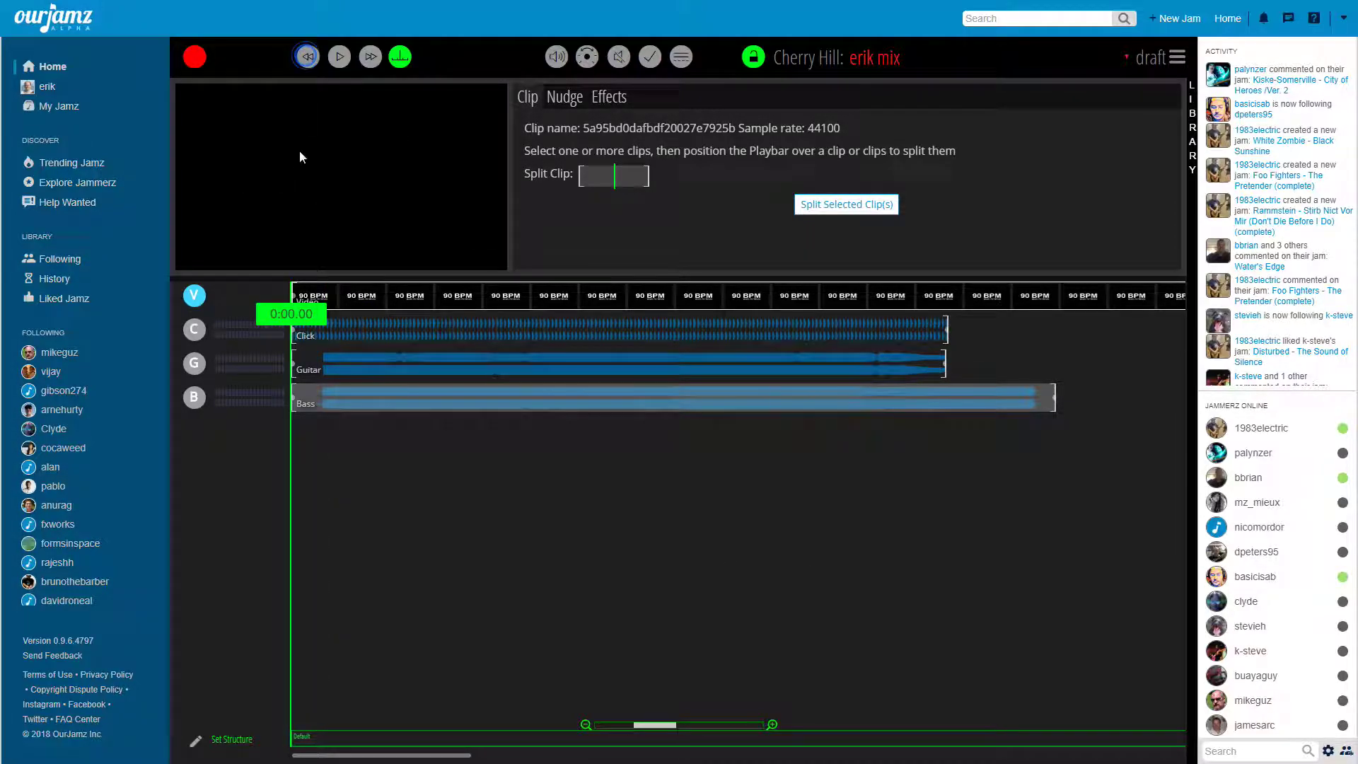
{"action": "left_click", "coordinate": [564, 298]}
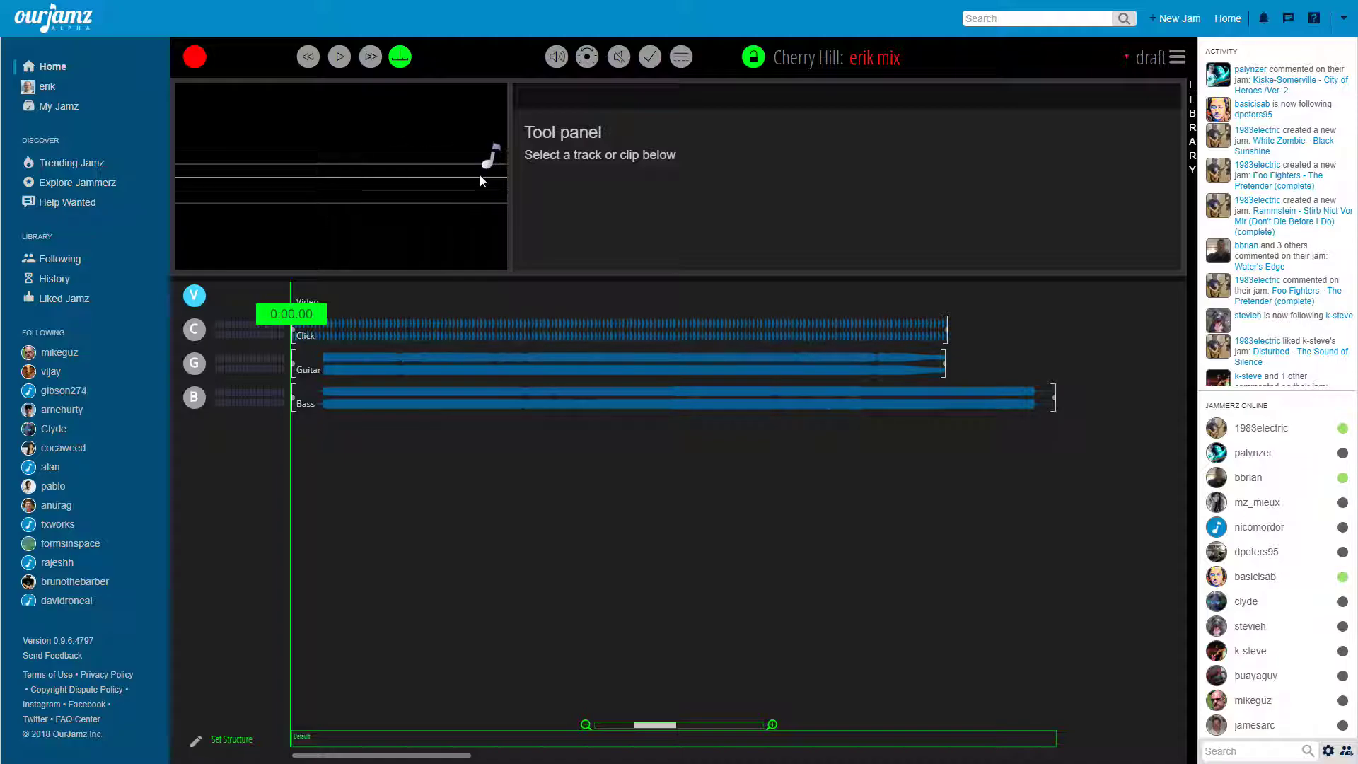
{"action": "key", "text": "space"}
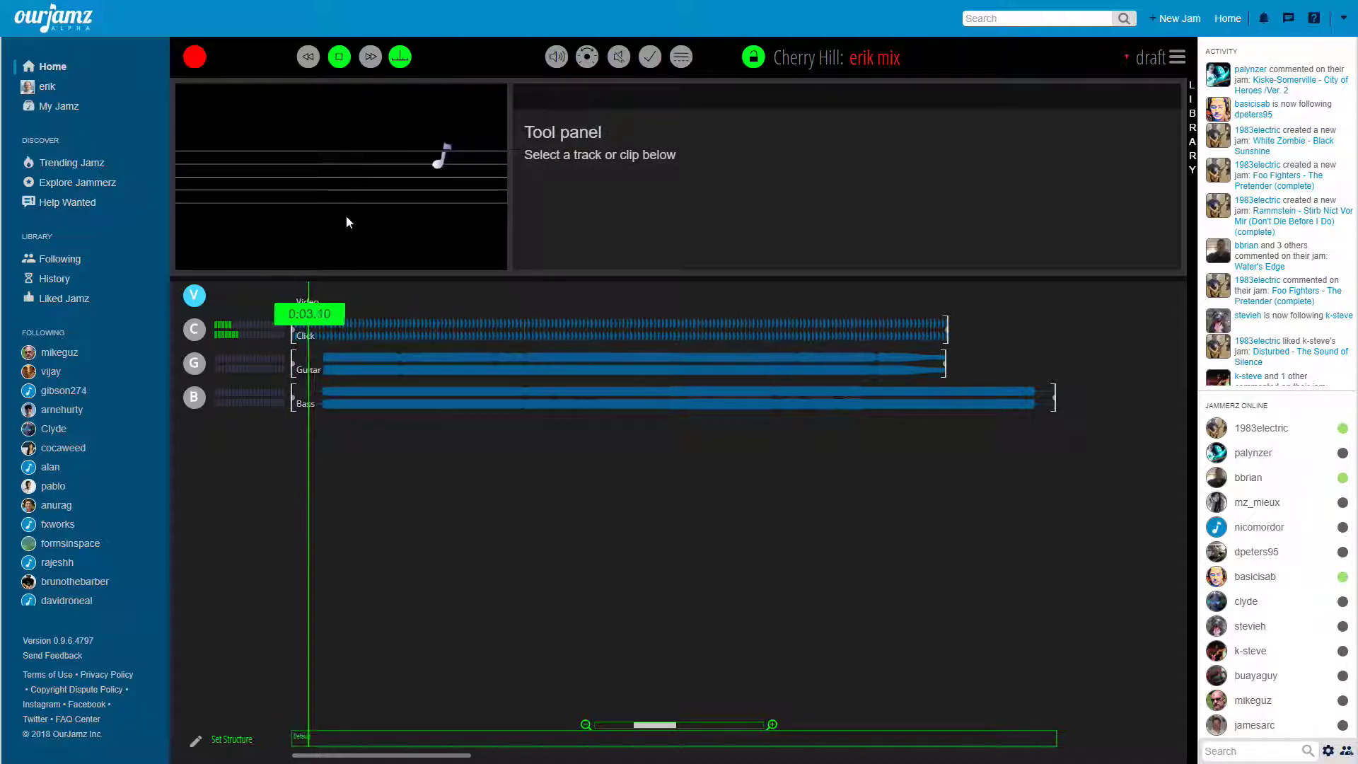
{"action": "key", "text": "space"}
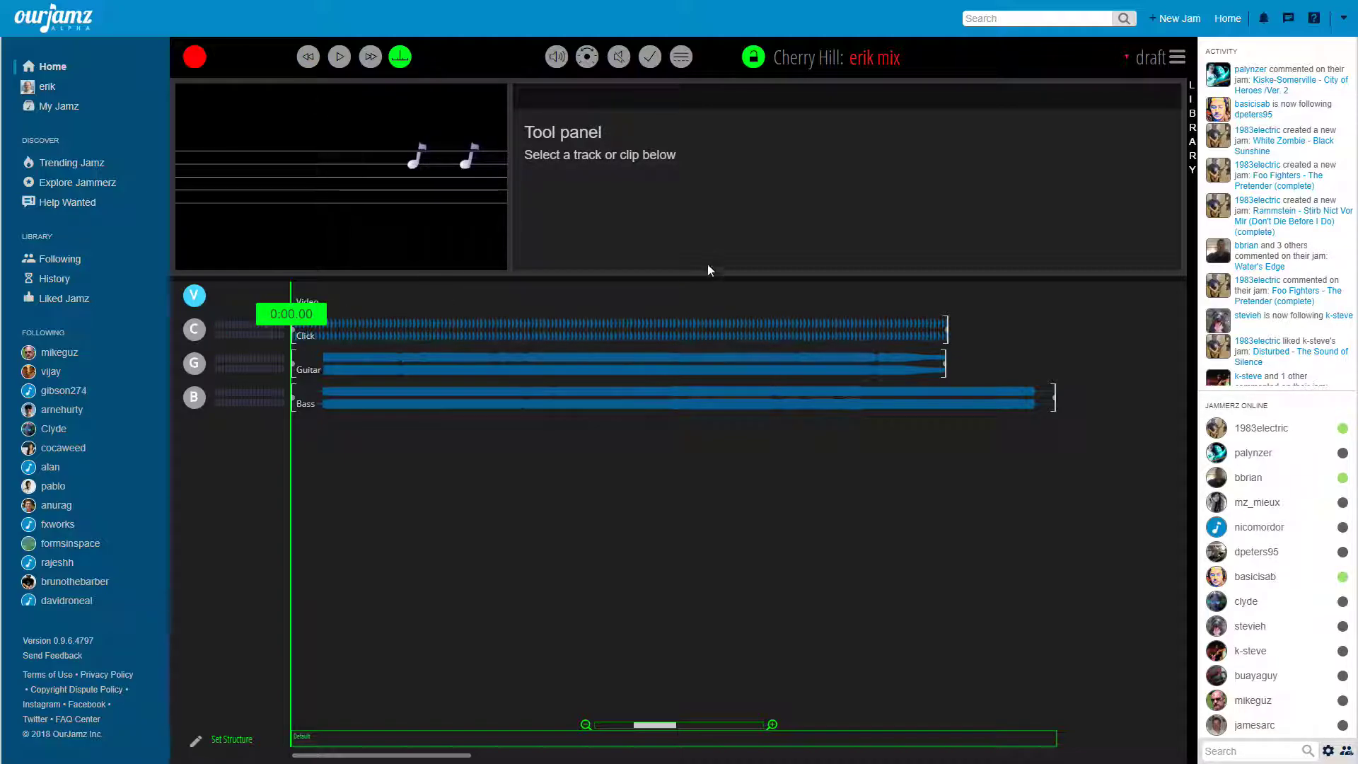
- Place the last aligned library video, whose name starts with 5a94f7adafbdf20027e792, at the start of the video track
{"action": "left_click", "coordinate": [1191, 142]}
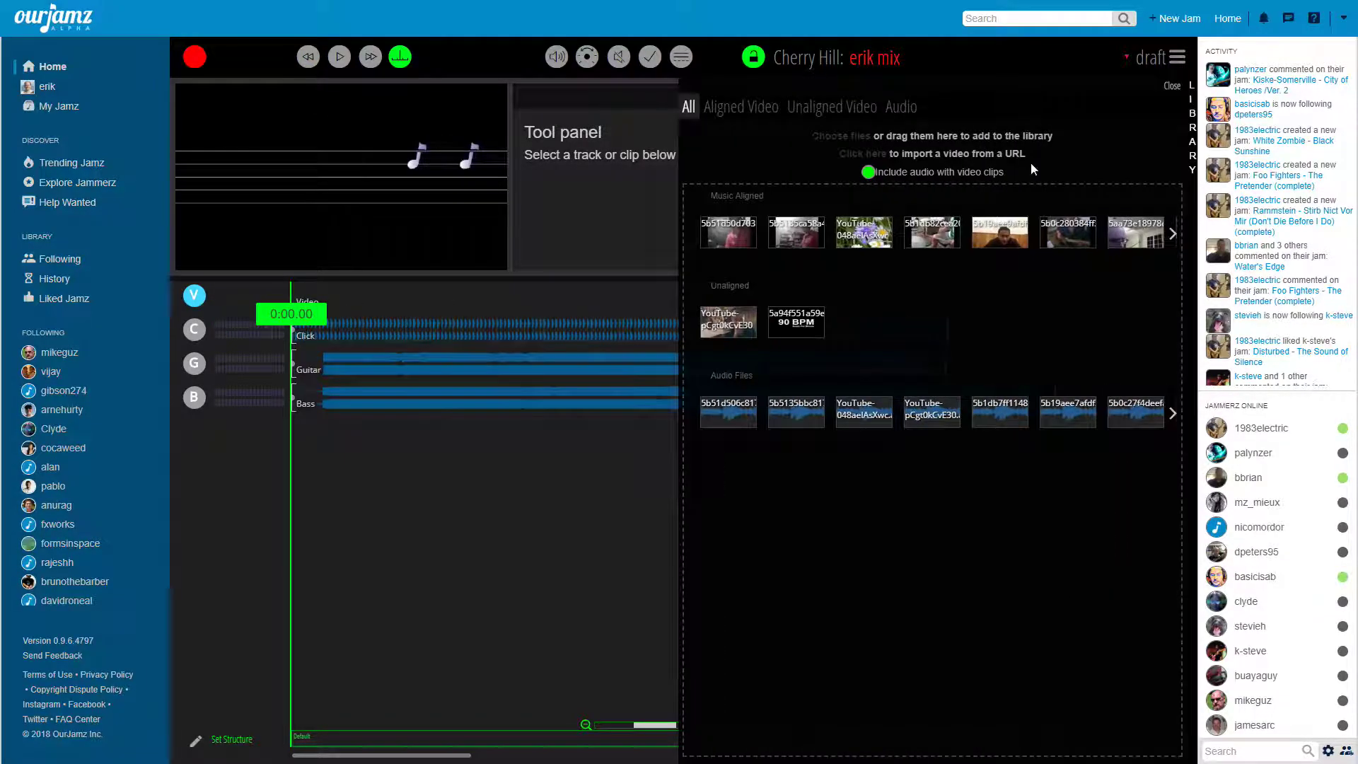
{"action": "left_click", "coordinate": [754, 106]}
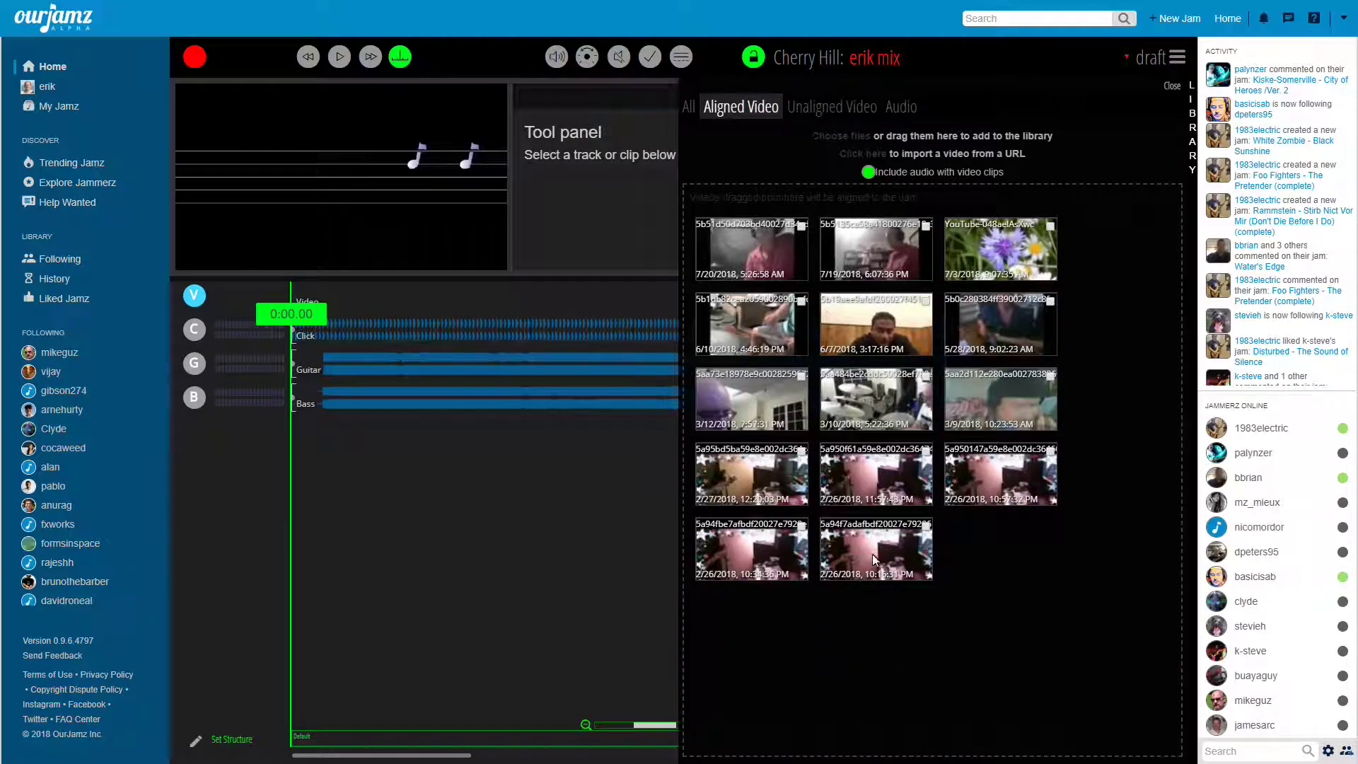
{"action": "left_click_drag", "start_coordinate": [872, 554], "coordinate": [277, 295]}
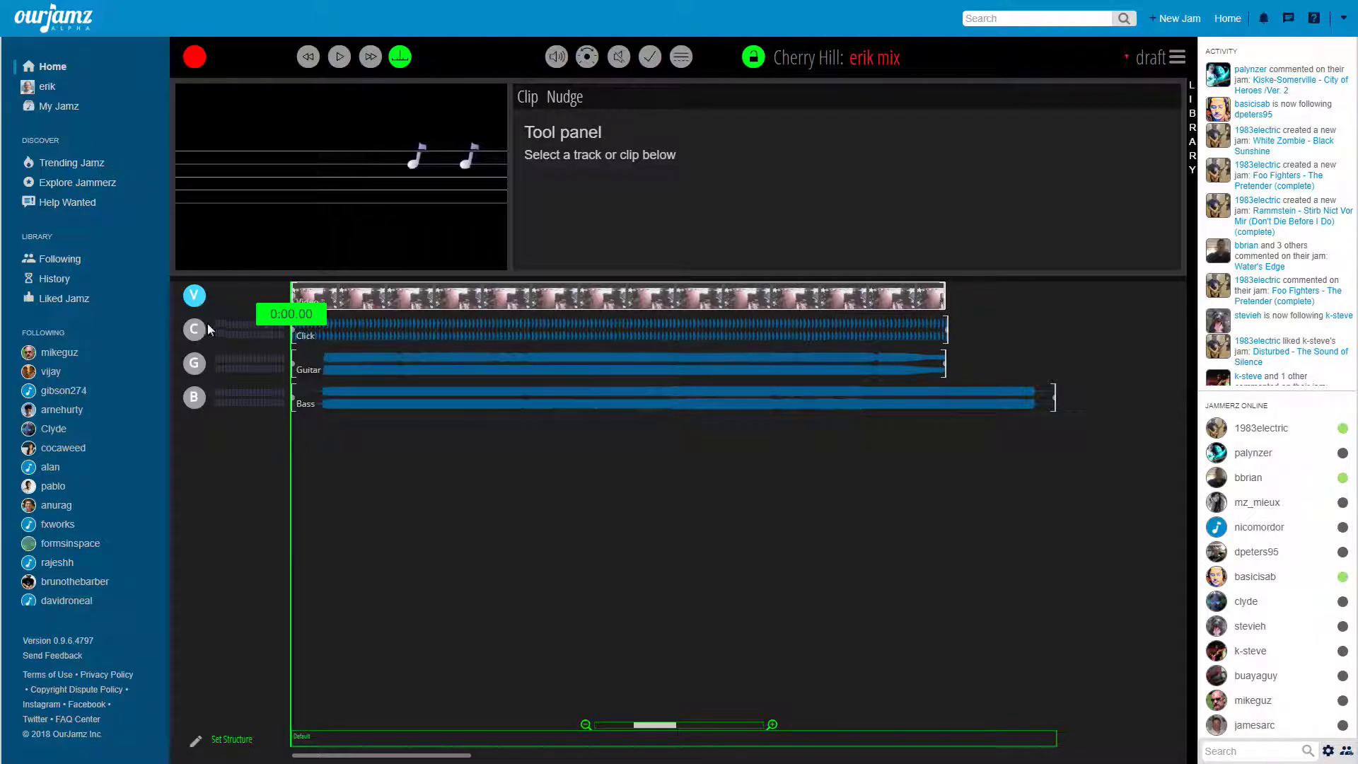
- Mute the Click track and play back the opening of the mix with the new video
{"action": "mouse_move", "coordinate": [192, 333]}
{"action": "left_click", "coordinate": [275, 330]}
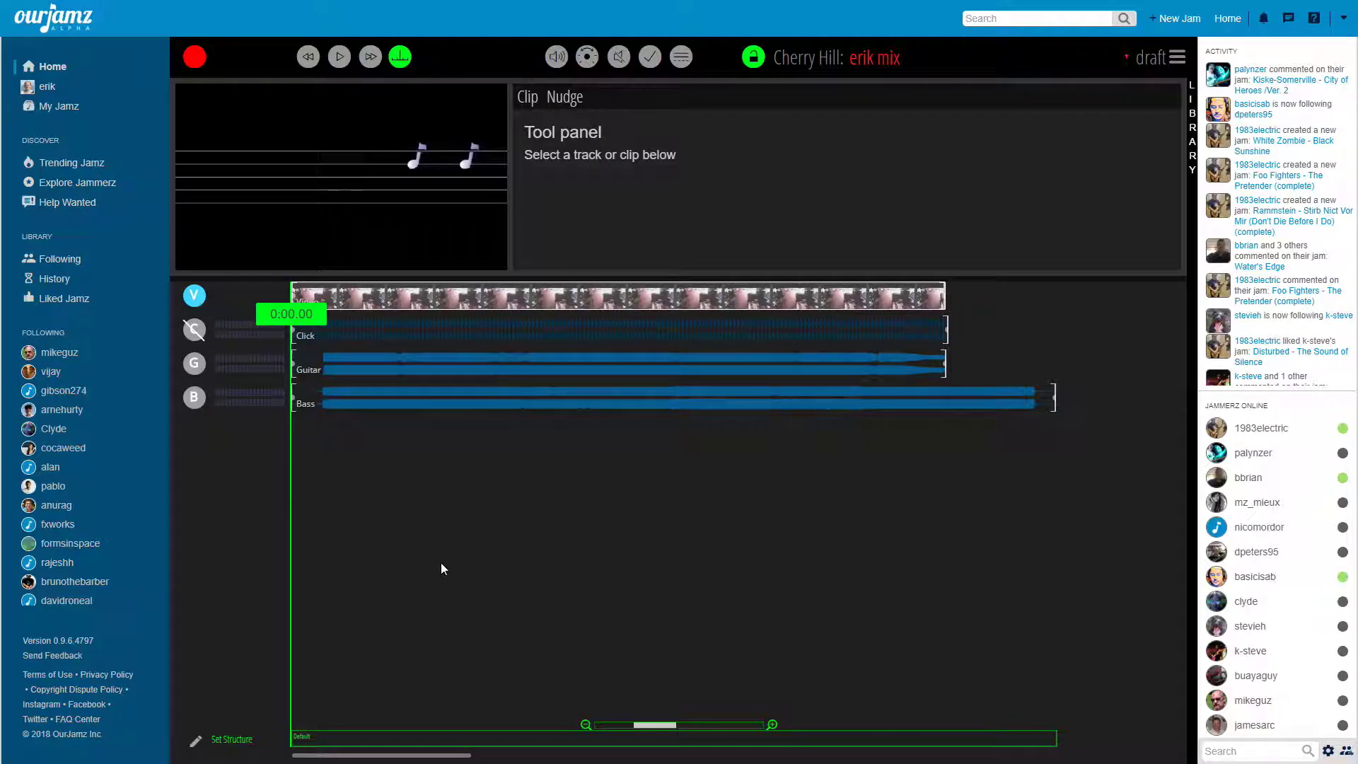
{"action": "key", "text": "space"}
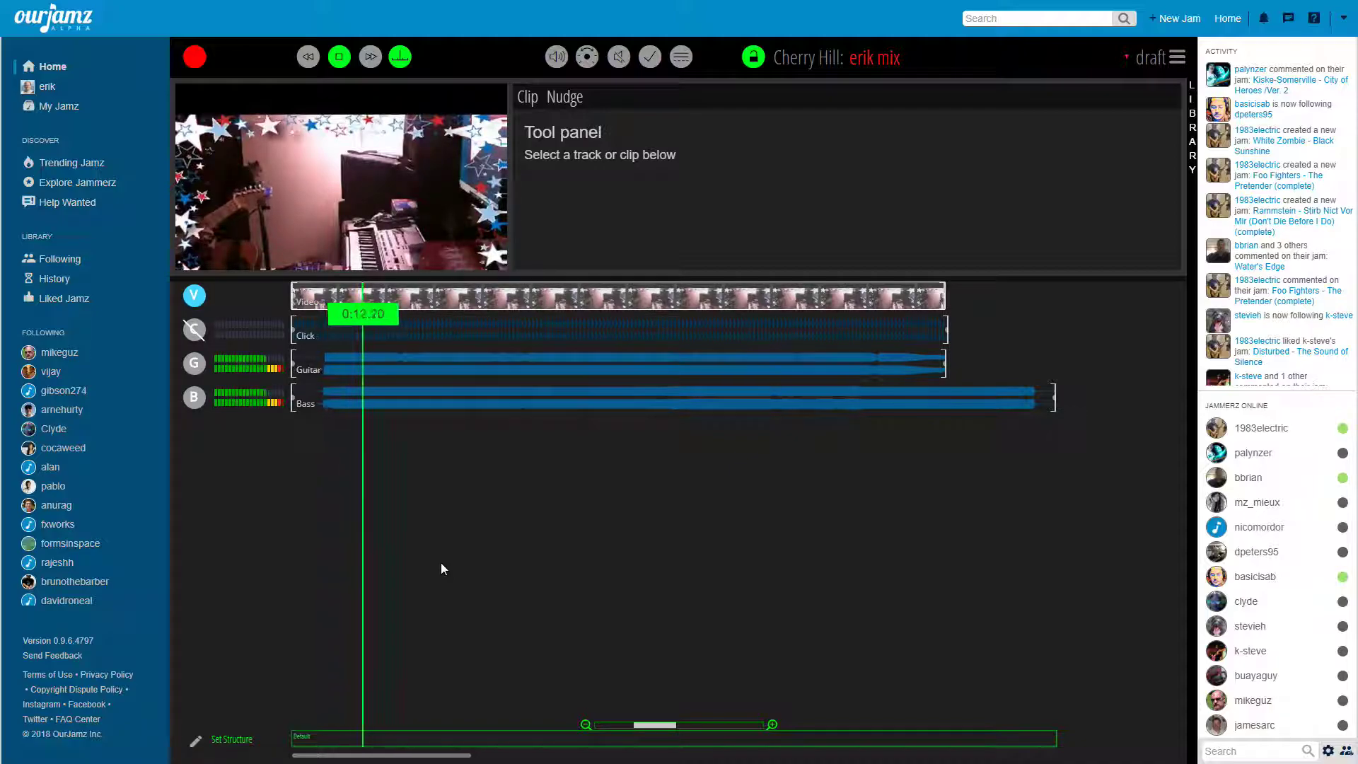
{"action": "key", "text": "space"}
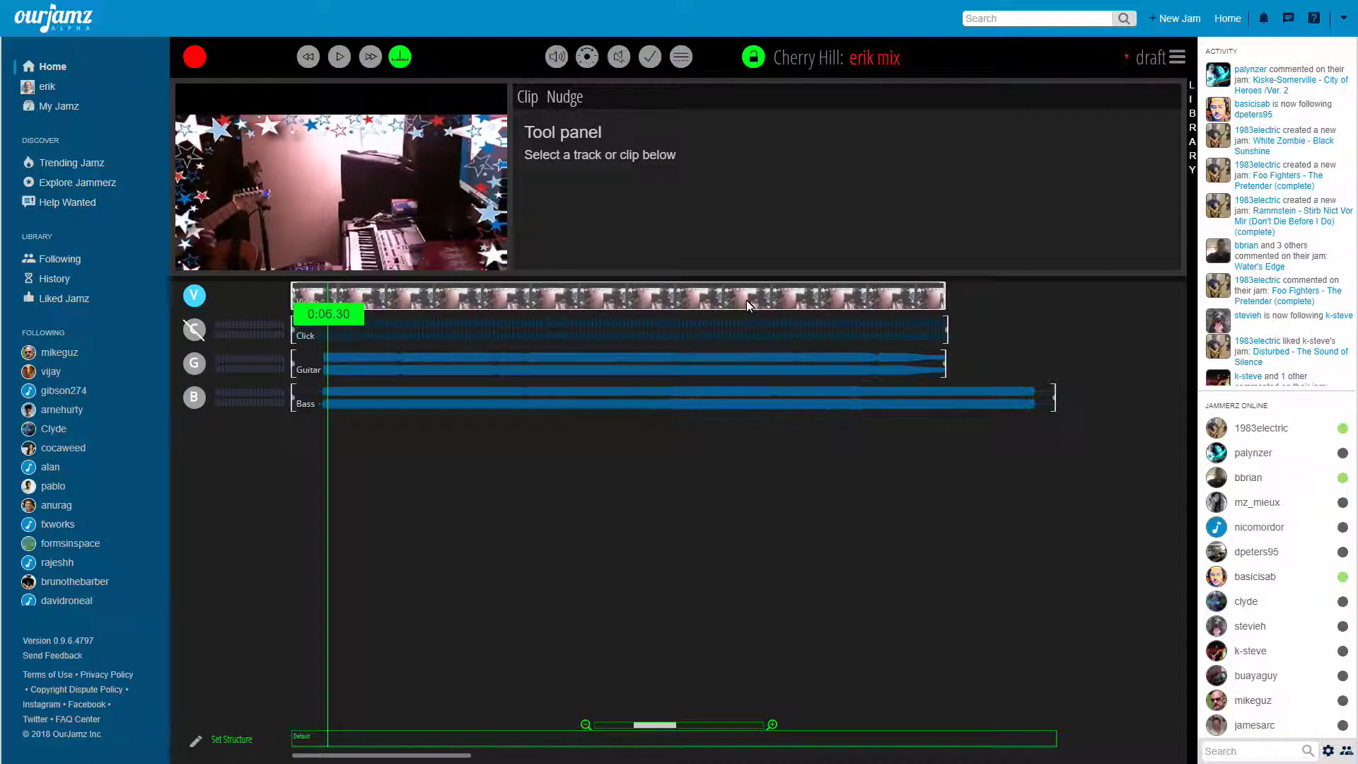
- Place the aligned library video dated 2/27/2018 on the video track after the opening seconds, replacing existing clips
{"action": "left_click", "coordinate": [1193, 131]}
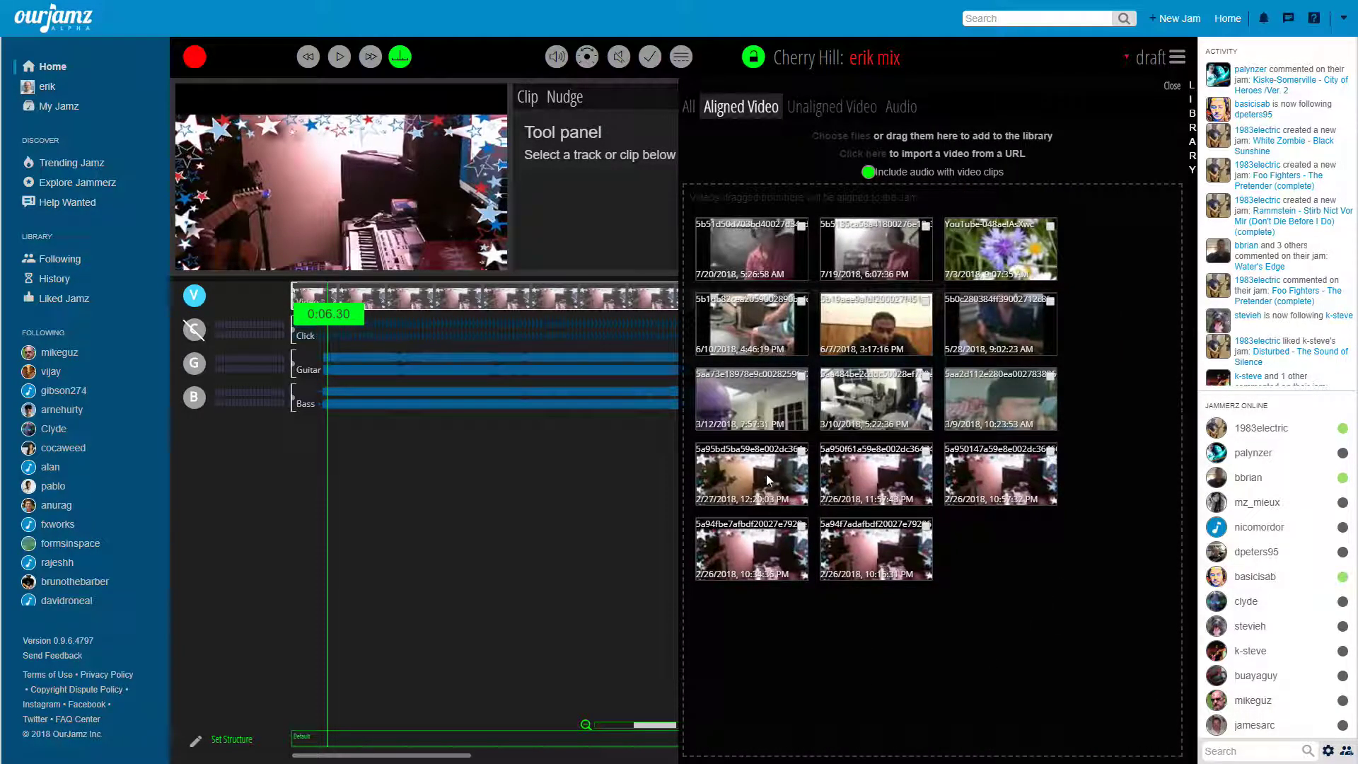
{"action": "left_click_drag", "start_coordinate": [758, 476], "coordinate": [359, 294]}
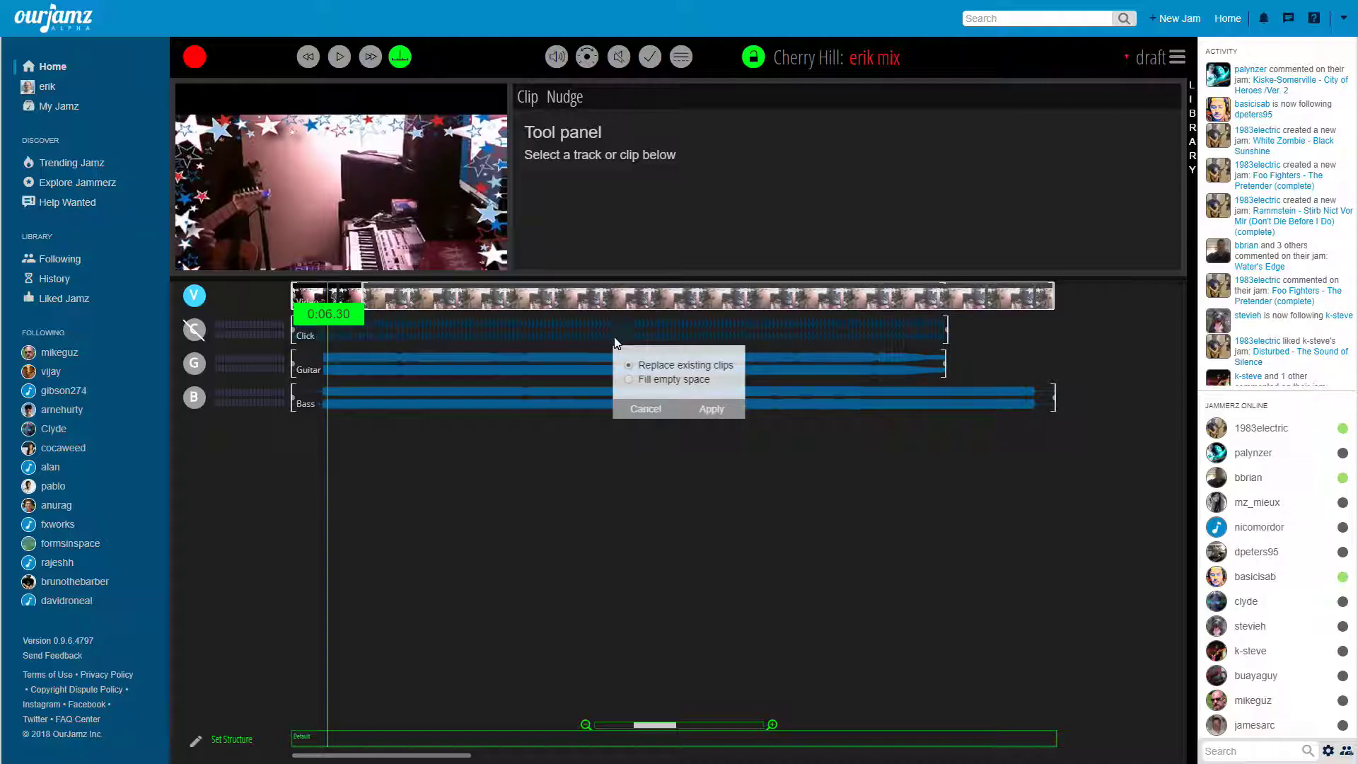
{"action": "left_click", "coordinate": [716, 410]}
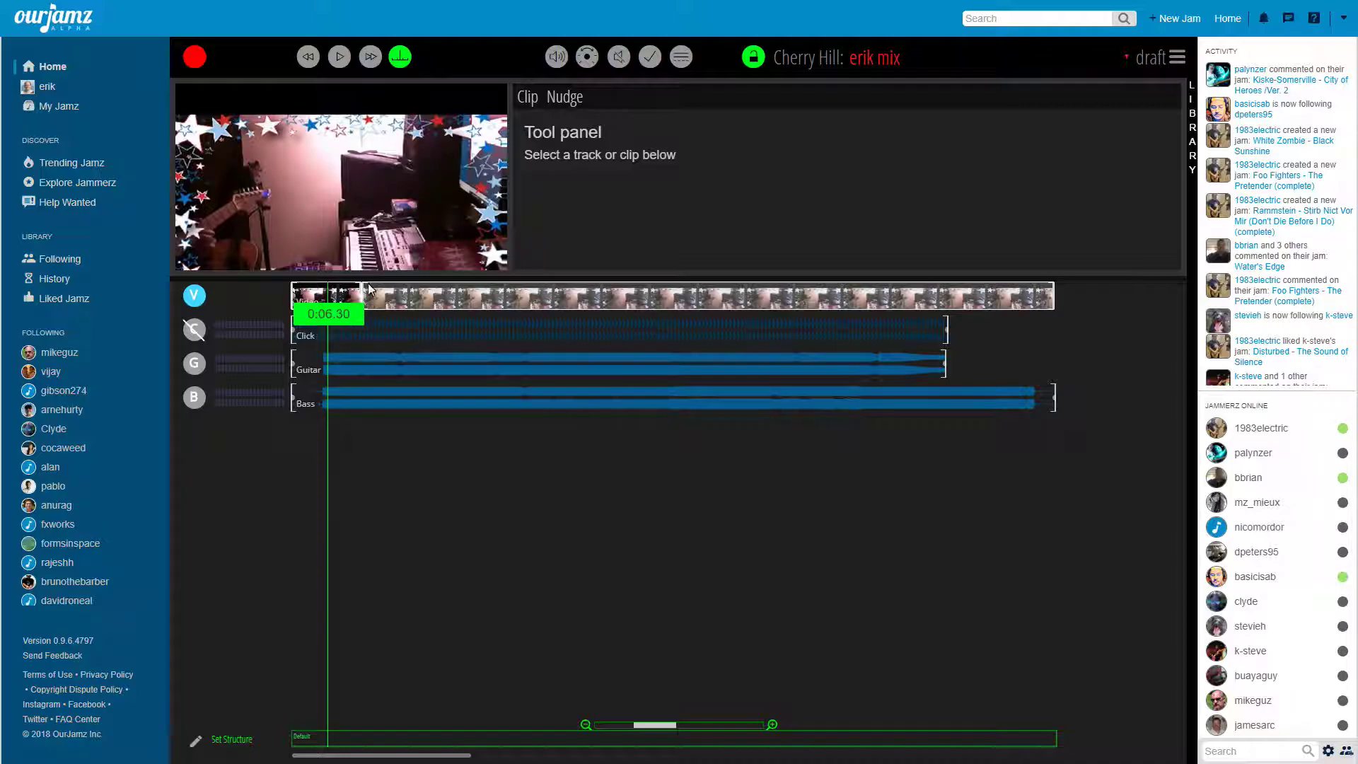
- Play back the transition between the two videos from 0:10.60 and stop
{"action": "left_click", "coordinate": [353, 737]}
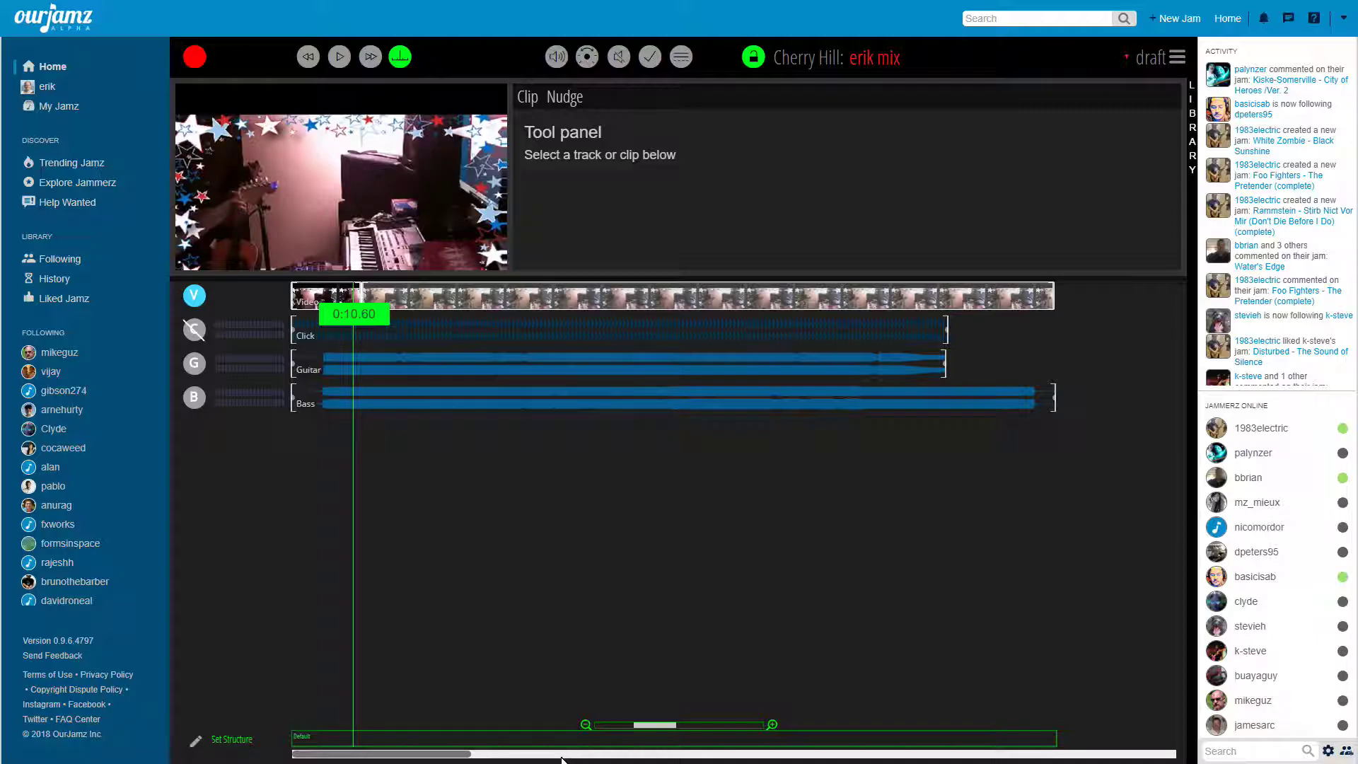
{"action": "key", "text": "space"}
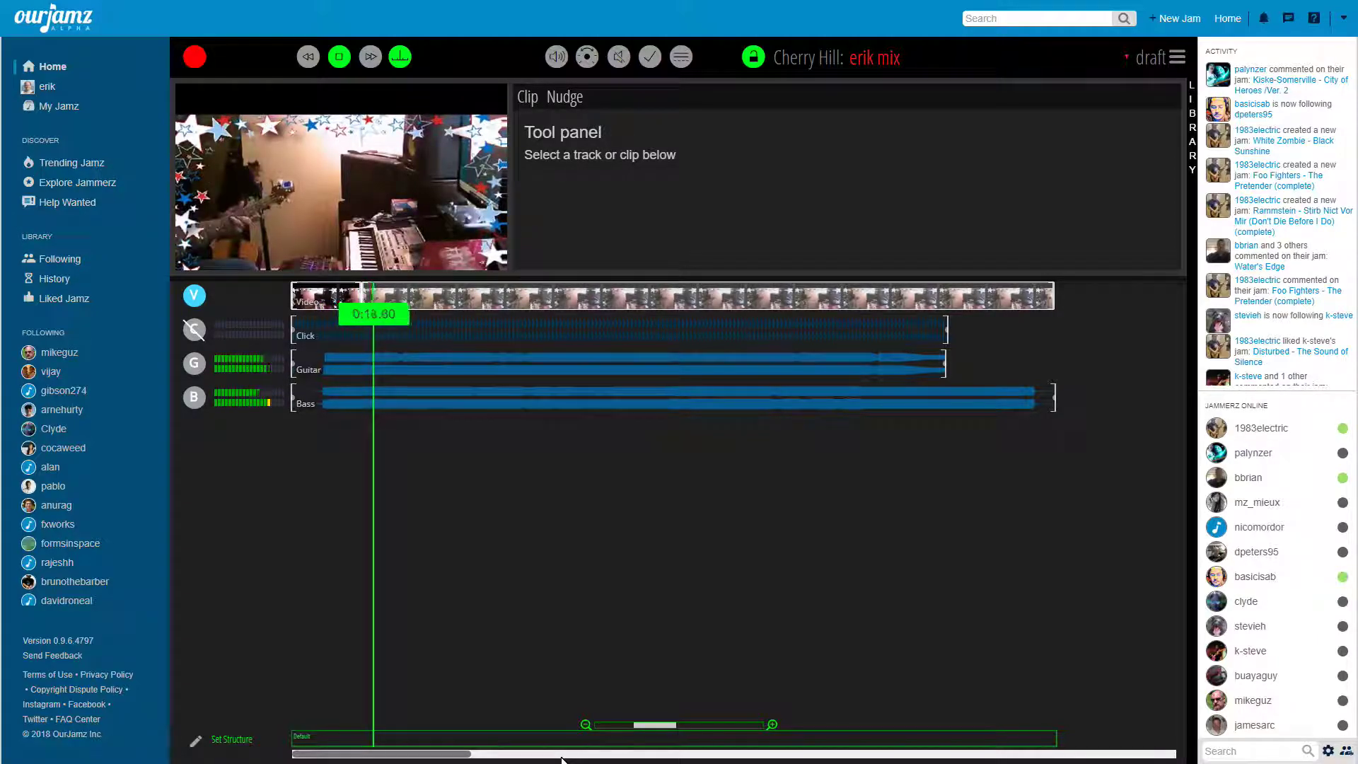
{"action": "key", "text": "space"}
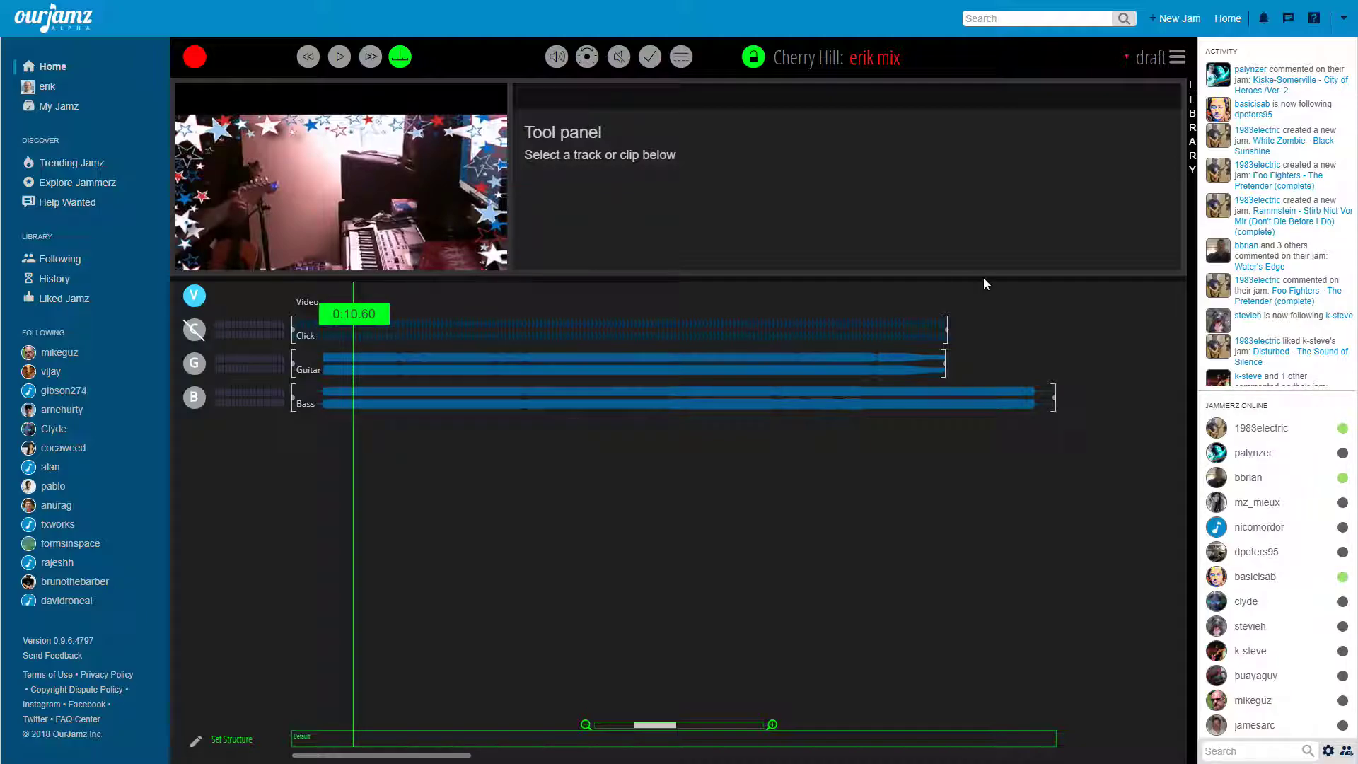
- Place the last aligned video (5a94f7adafbdf20027e792) in the first one-sixteenth section of the emptied video track and the 2/27/2018 video in the second
{"action": "left_click", "coordinate": [1193, 127]}
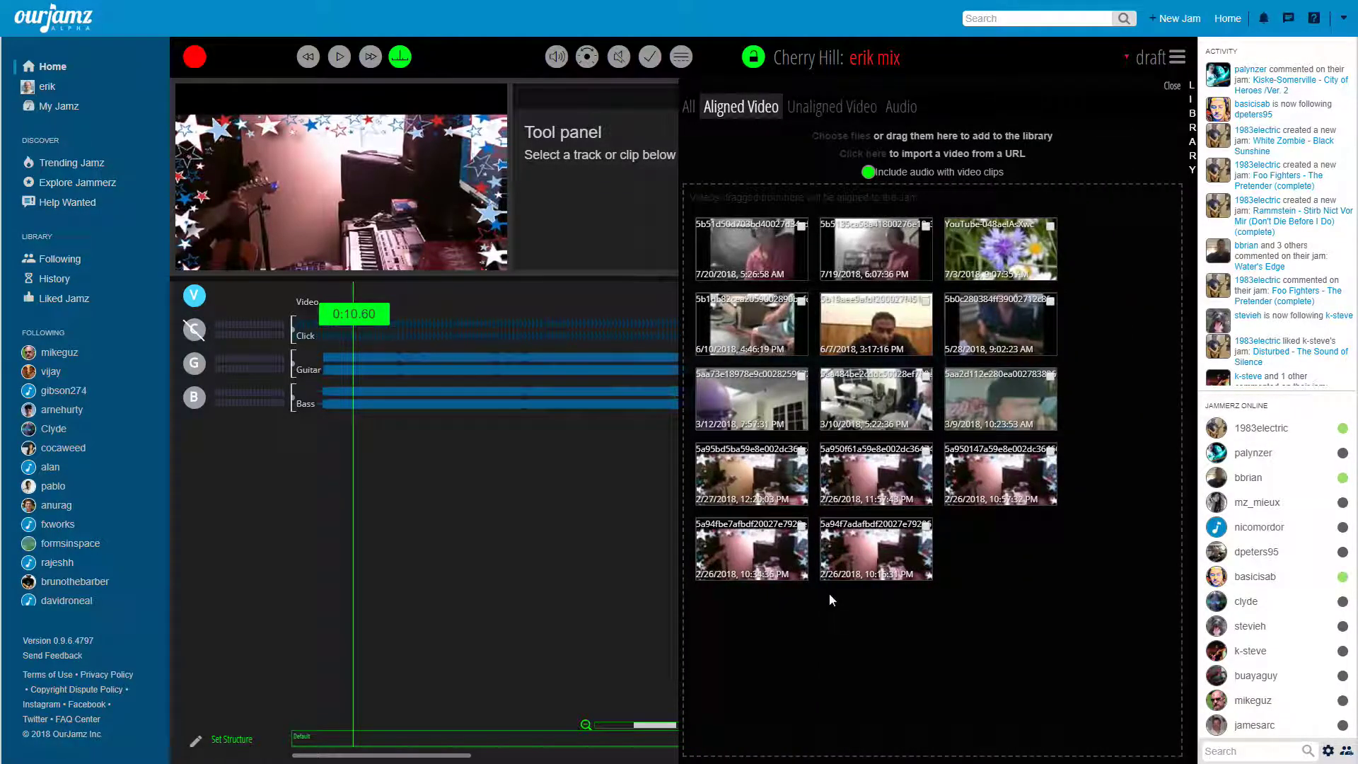
{"action": "left_click_drag", "start_coordinate": [885, 570], "coordinate": [299, 291]}
{"action": "left_click_drag", "start_coordinate": [301, 296], "coordinate": [310, 443]}
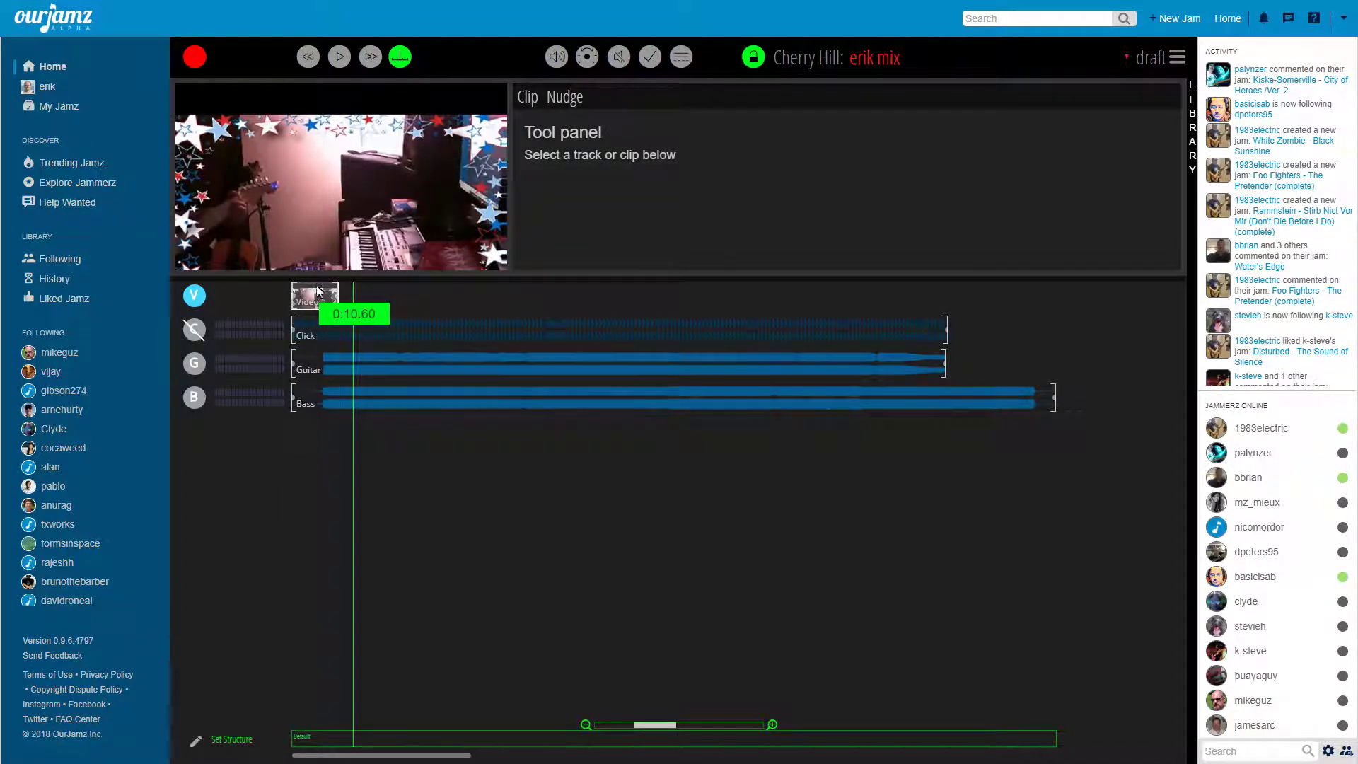
{"action": "left_click", "coordinate": [1186, 142]}
{"action": "left_click_drag", "start_coordinate": [714, 510], "coordinate": [354, 436]}
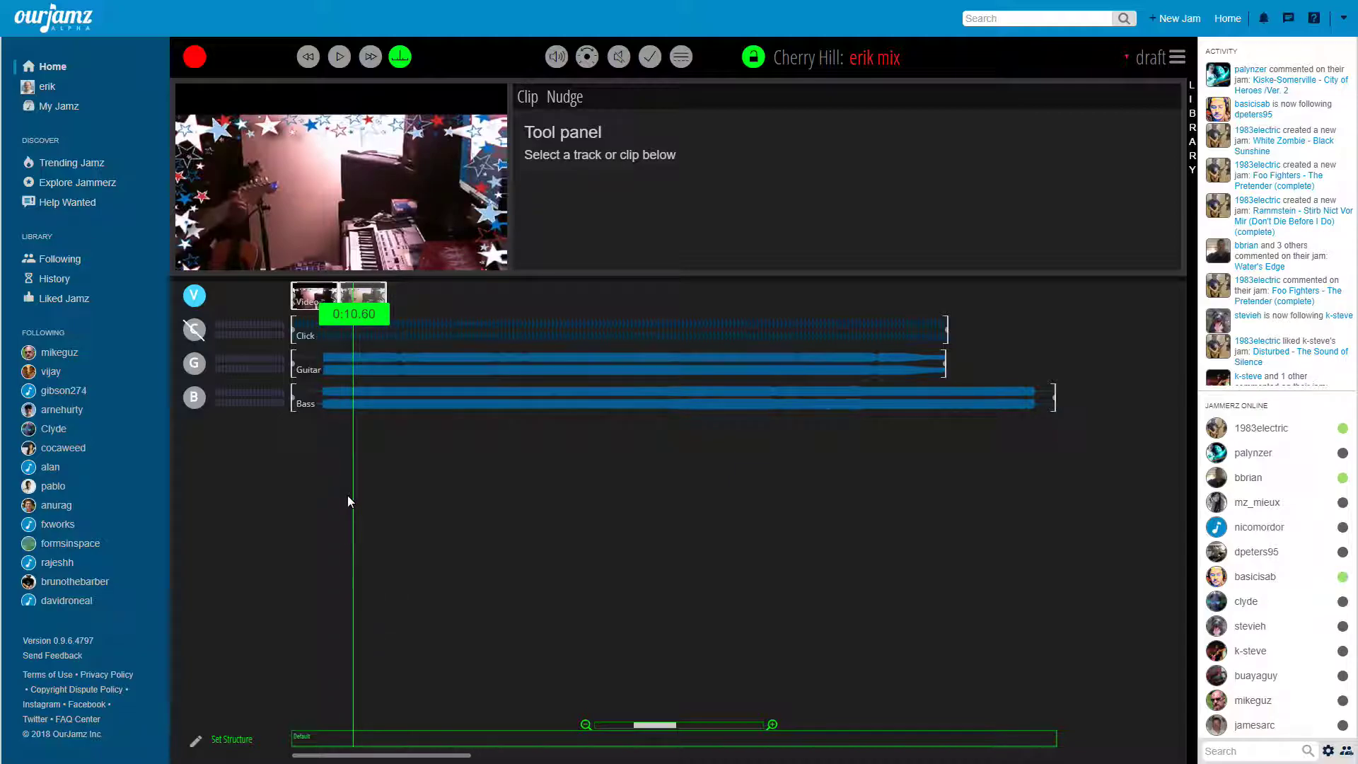
- Play back the change between the first two short video clips from 0:05.60 and stop
{"action": "key", "text": "Left"}
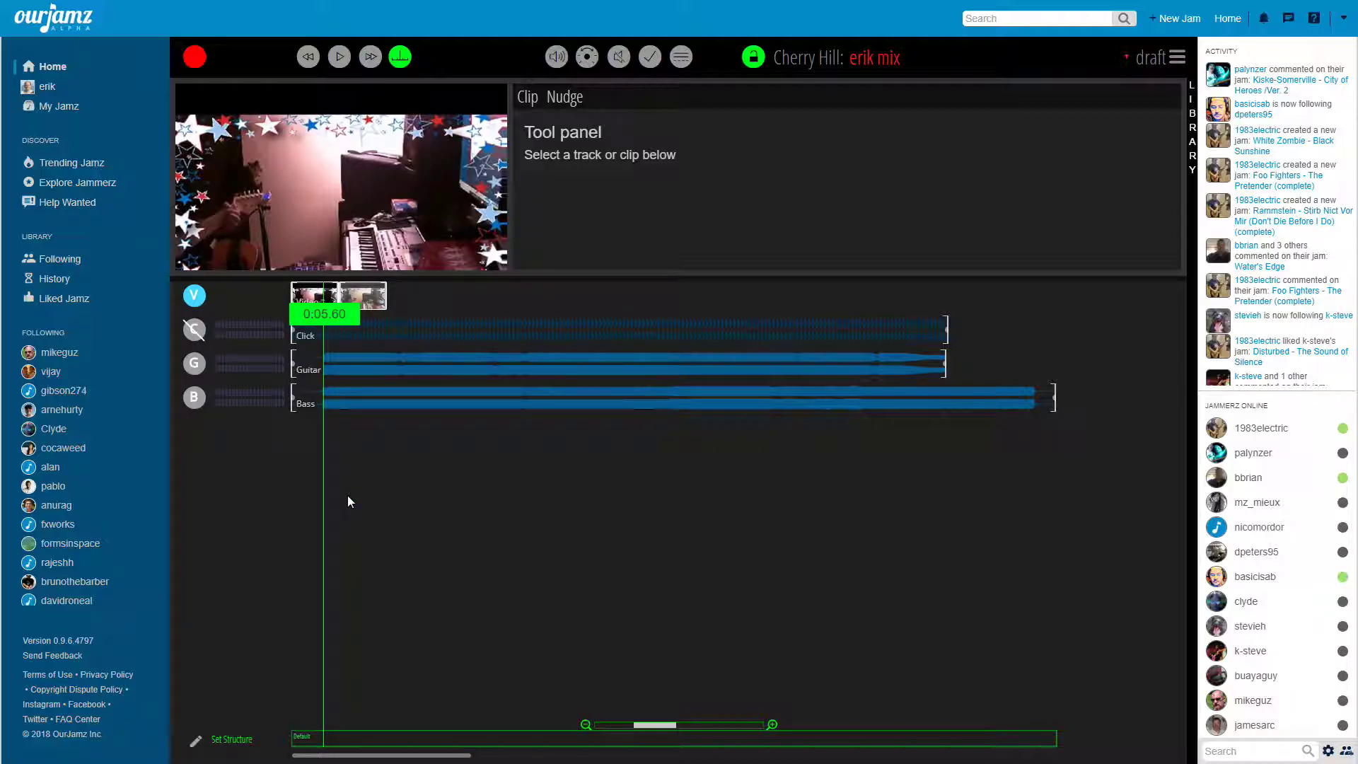
{"action": "key", "text": "space"}
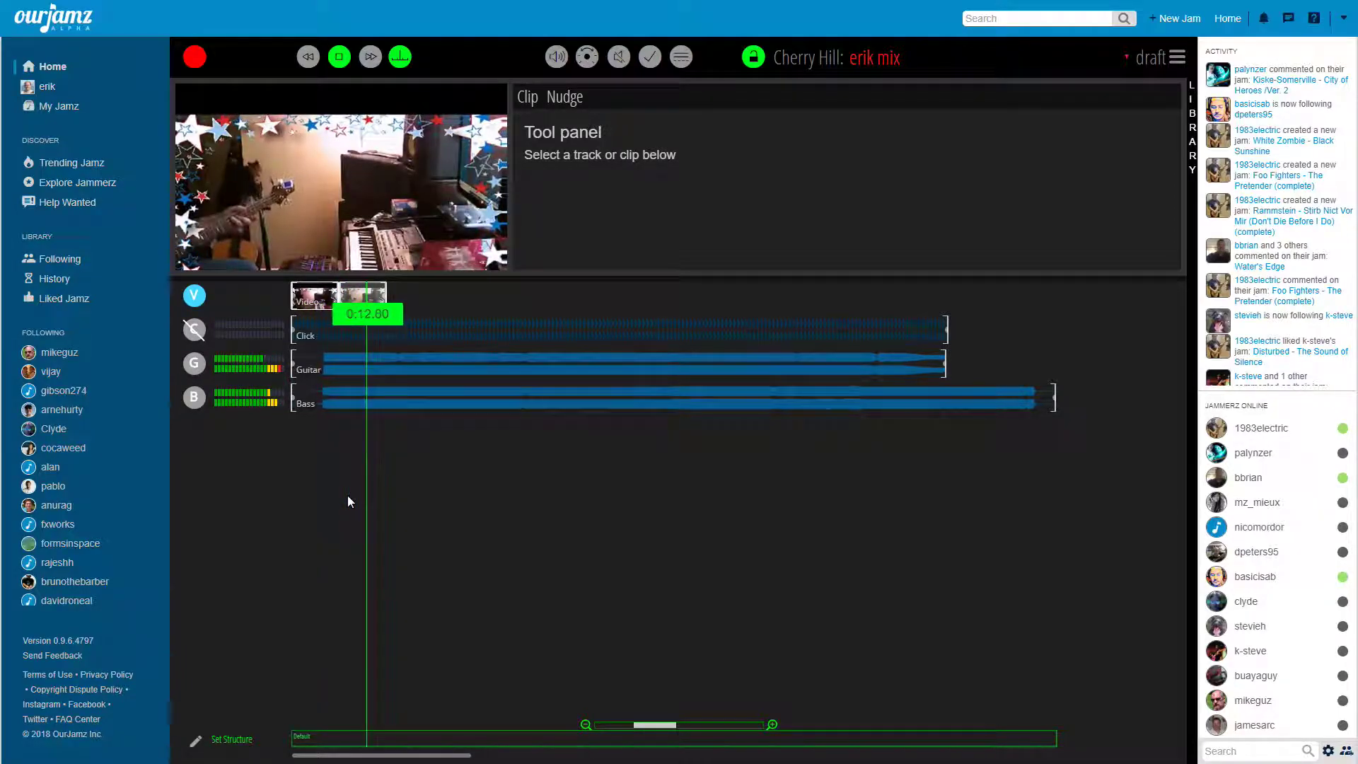
{"action": "key", "text": "space"}
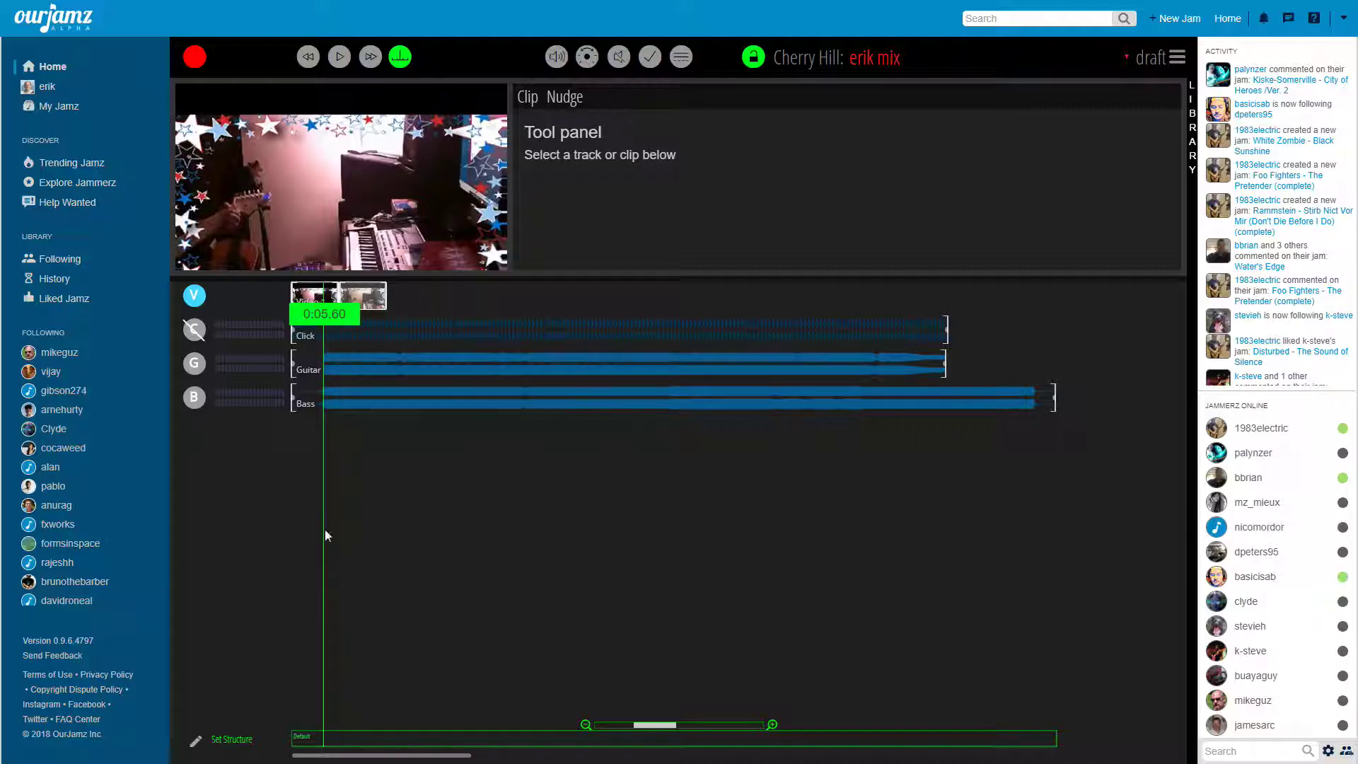
- Place the aligned drum video dated 3/10/2018 in the one-eighth section after the second clip, replacing existing clips, and play back the result
{"action": "left_click_drag", "start_coordinate": [346, 320], "coordinate": [361, 318]}
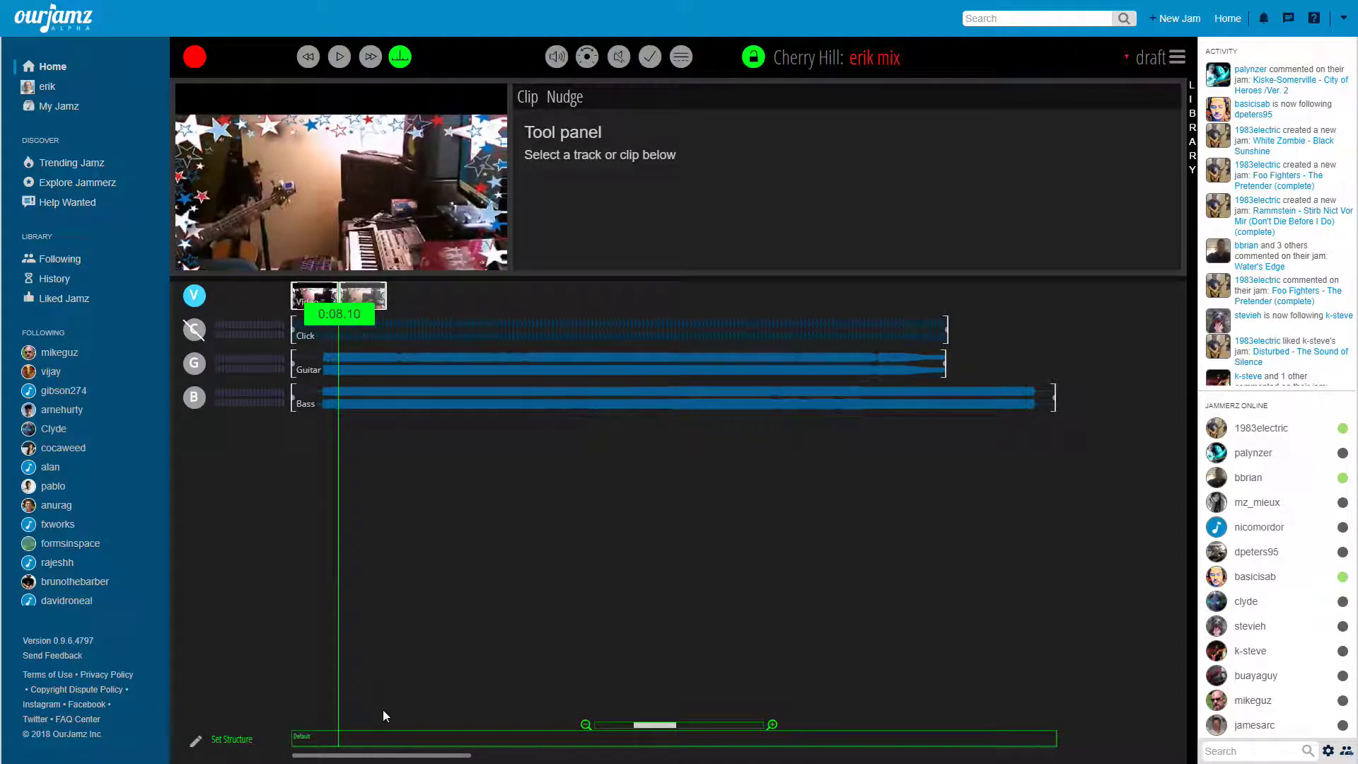
{"action": "left_click", "coordinate": [1193, 127]}
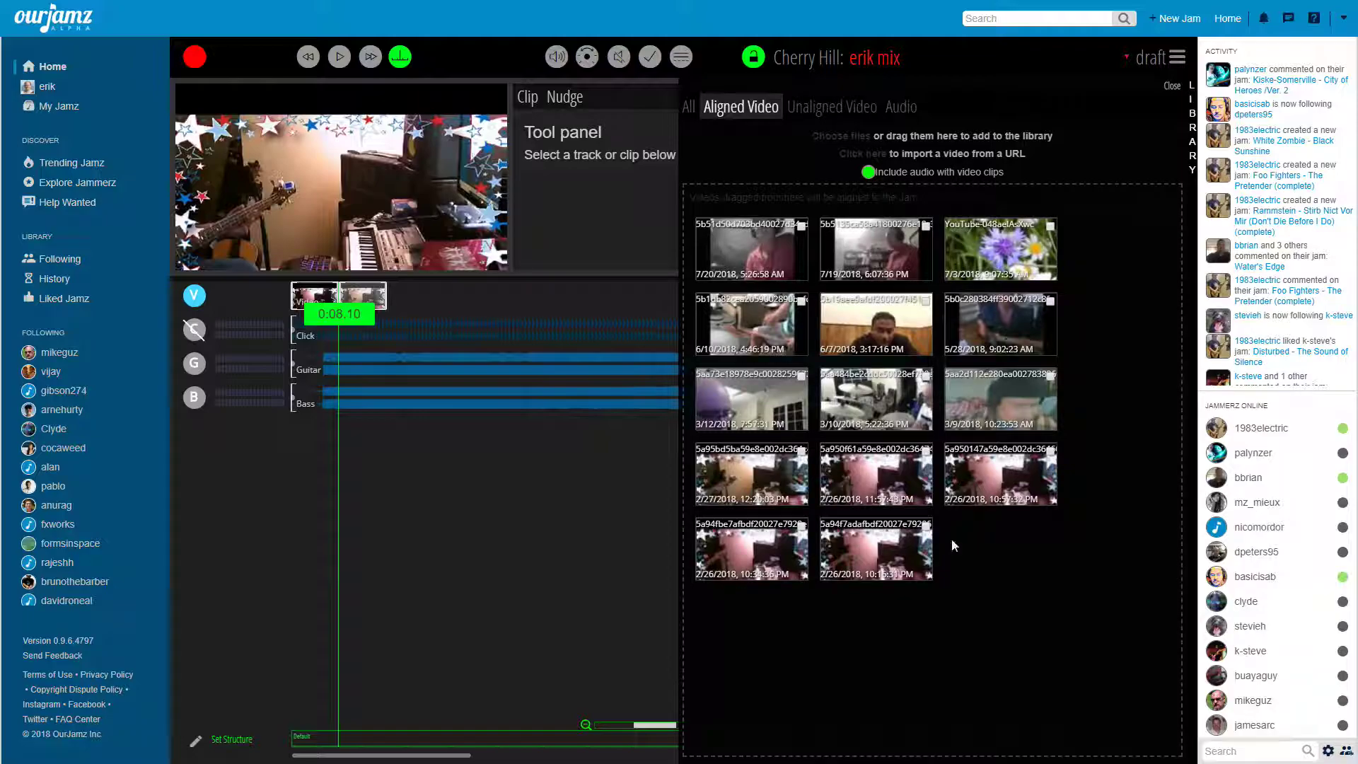
{"action": "left_click_drag", "start_coordinate": [883, 396], "coordinate": [396, 410]}
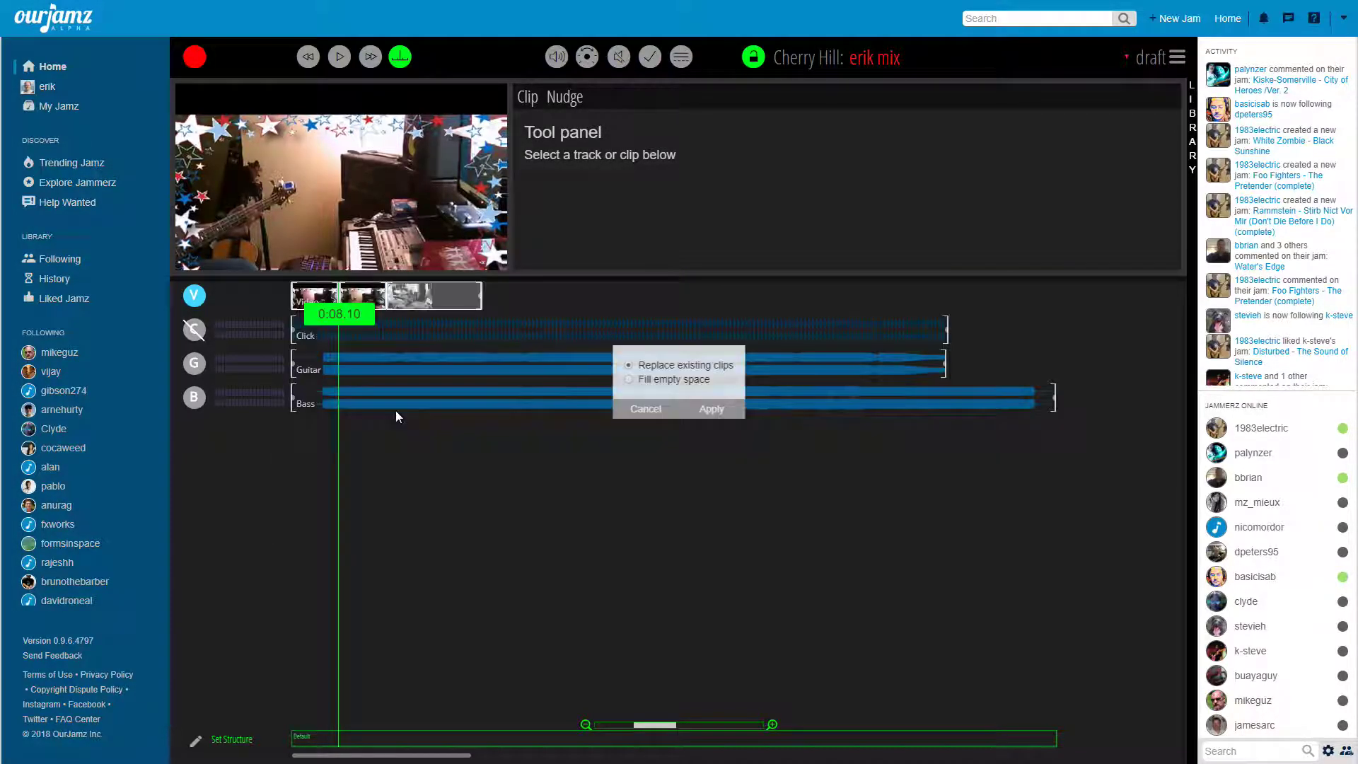
{"action": "left_click", "coordinate": [712, 409]}
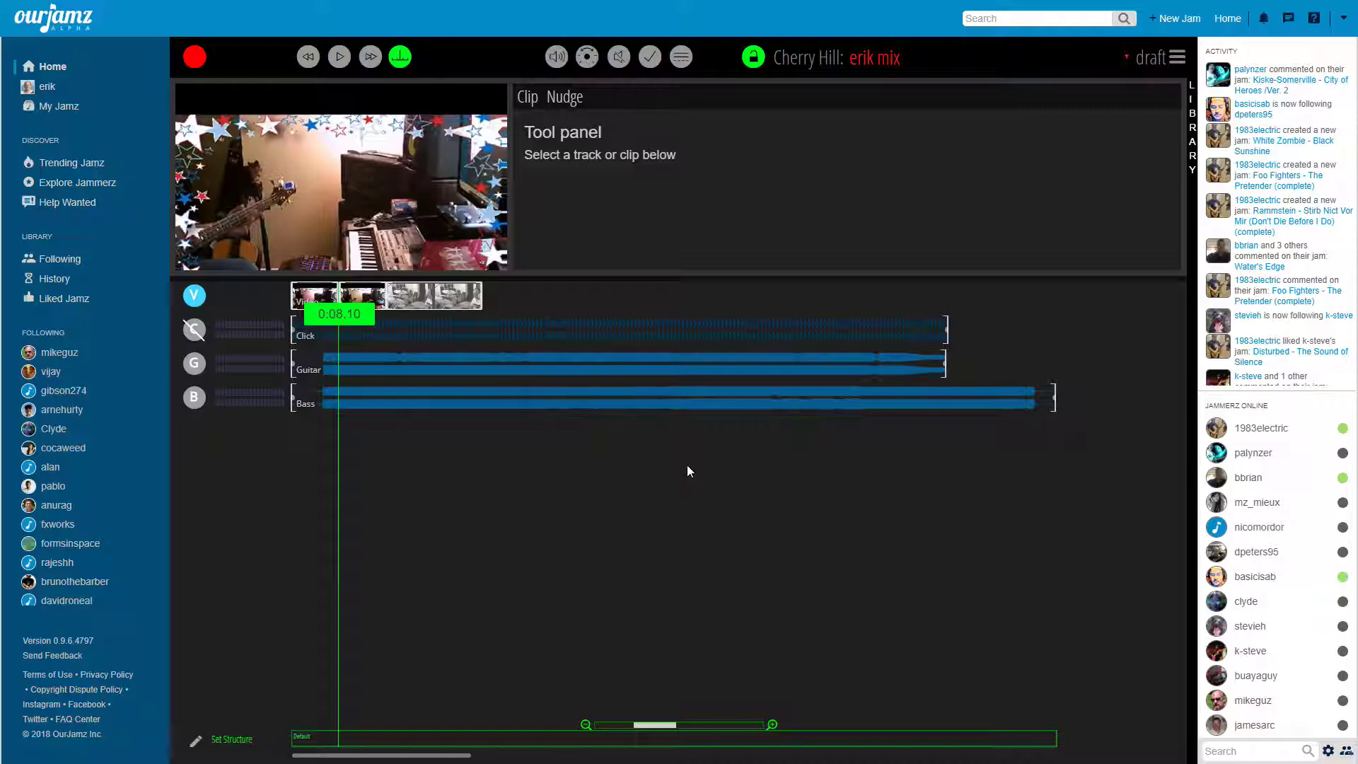
{"action": "key", "text": "space"}
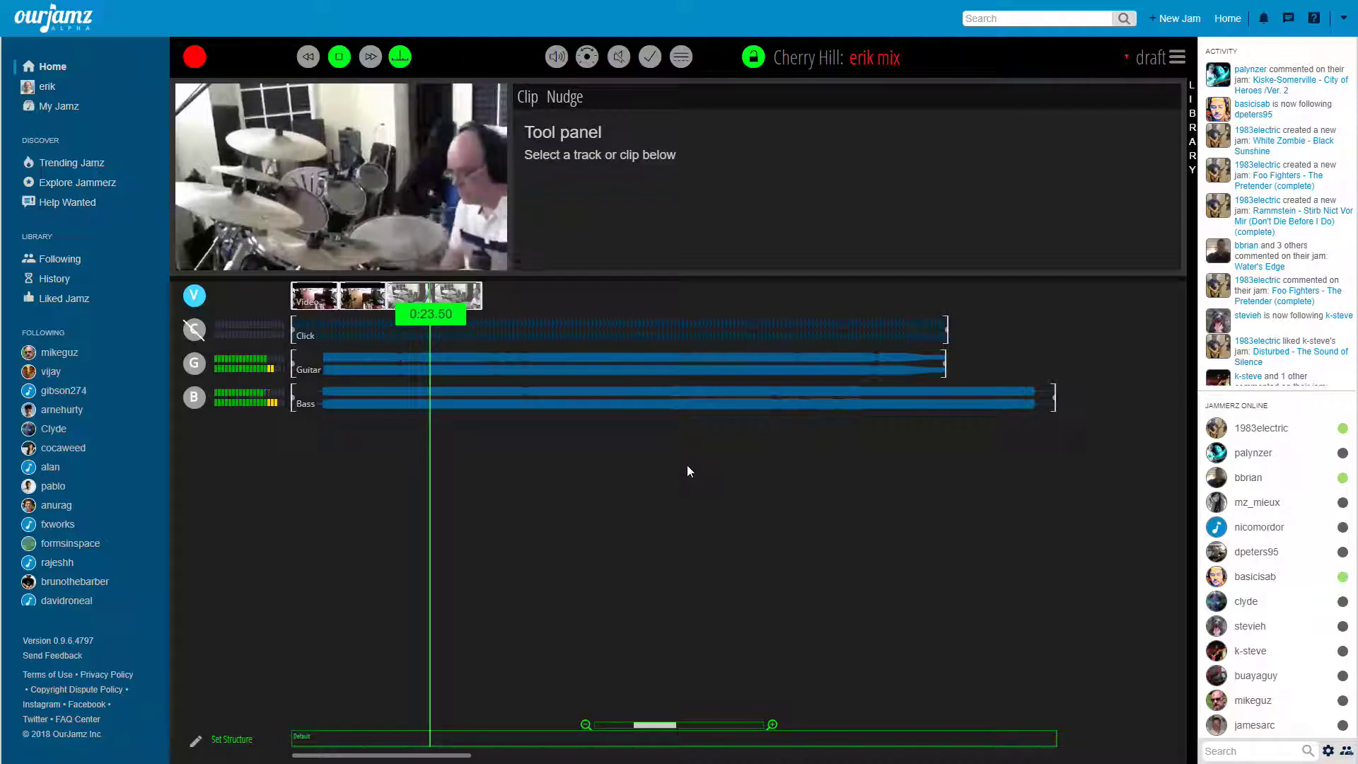
{"action": "key", "text": "space"}
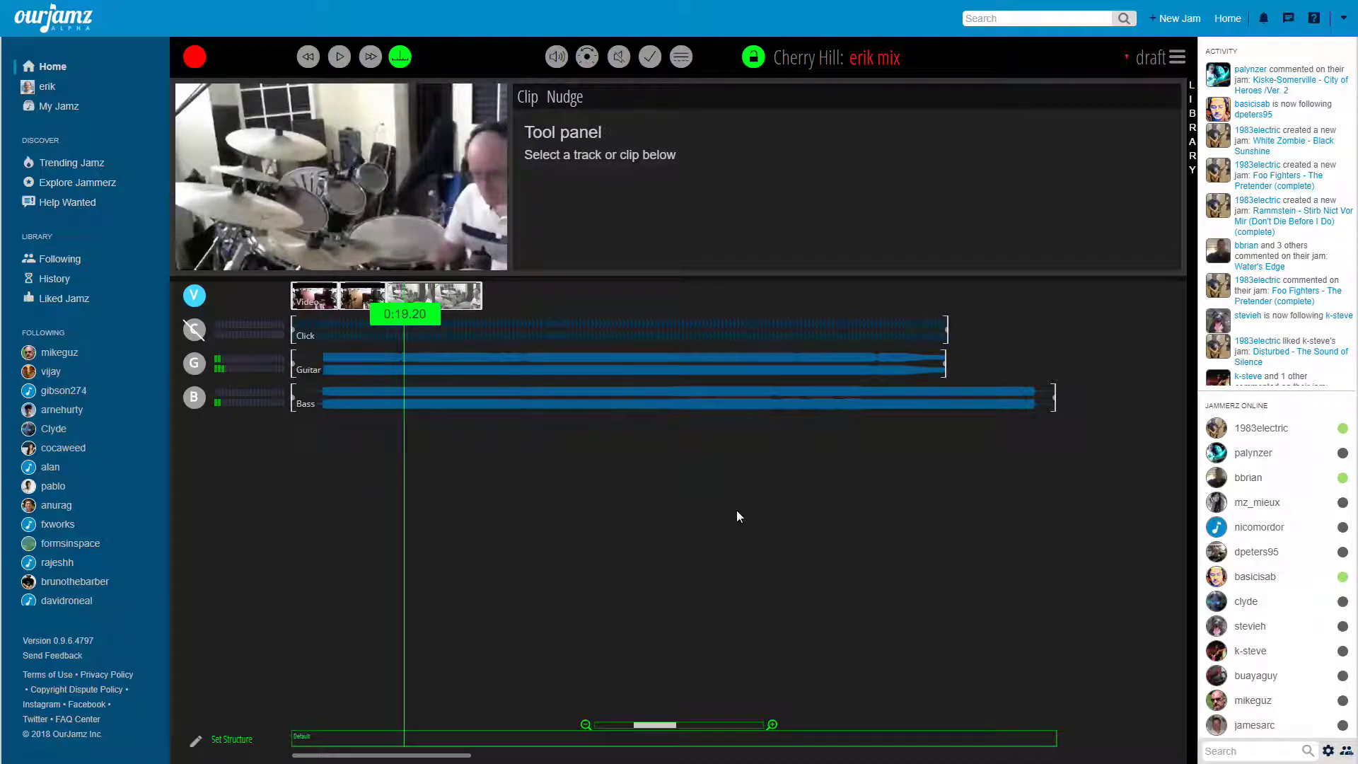
- Try to place an aligned library video in the empty space after the drum clip, and decline creating an unaligned copy
{"action": "left_click", "coordinate": [1180, 139]}
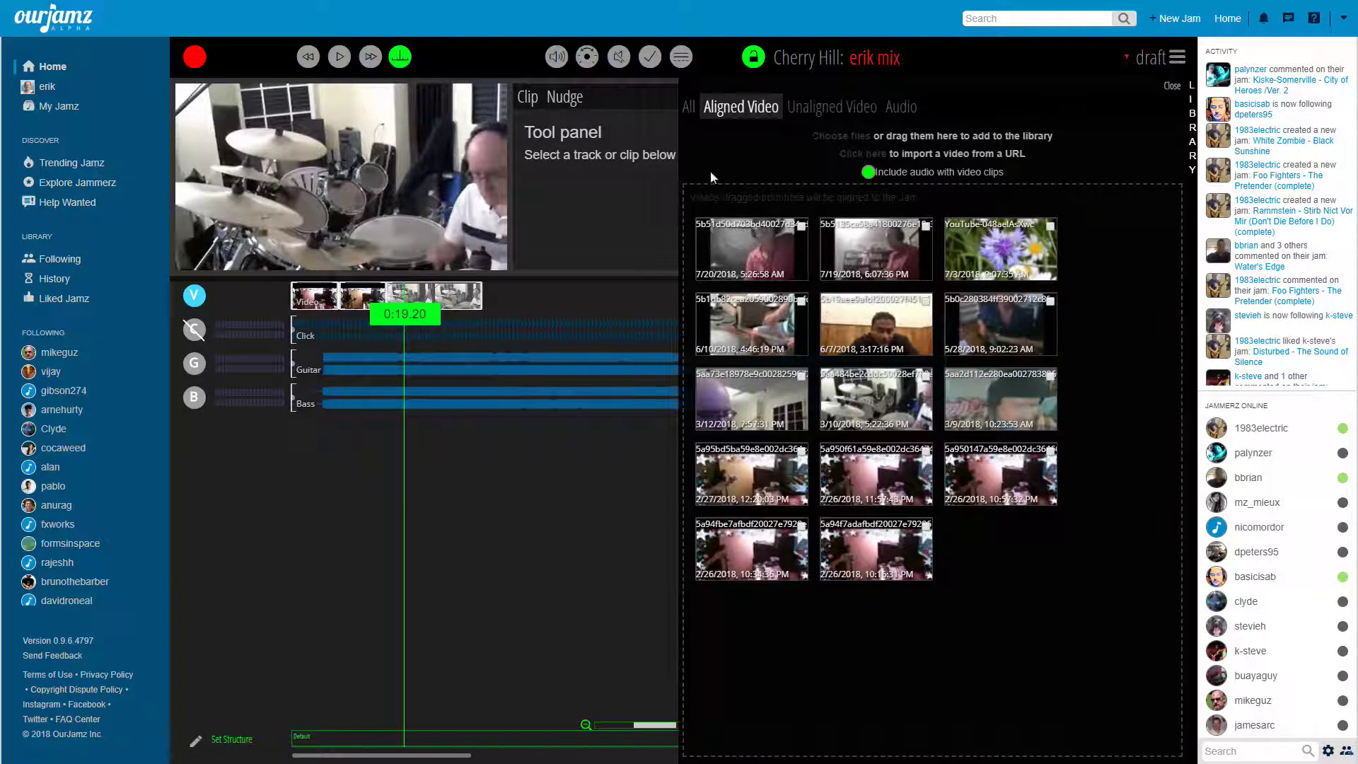
{"action": "left_click", "coordinate": [1171, 87]}
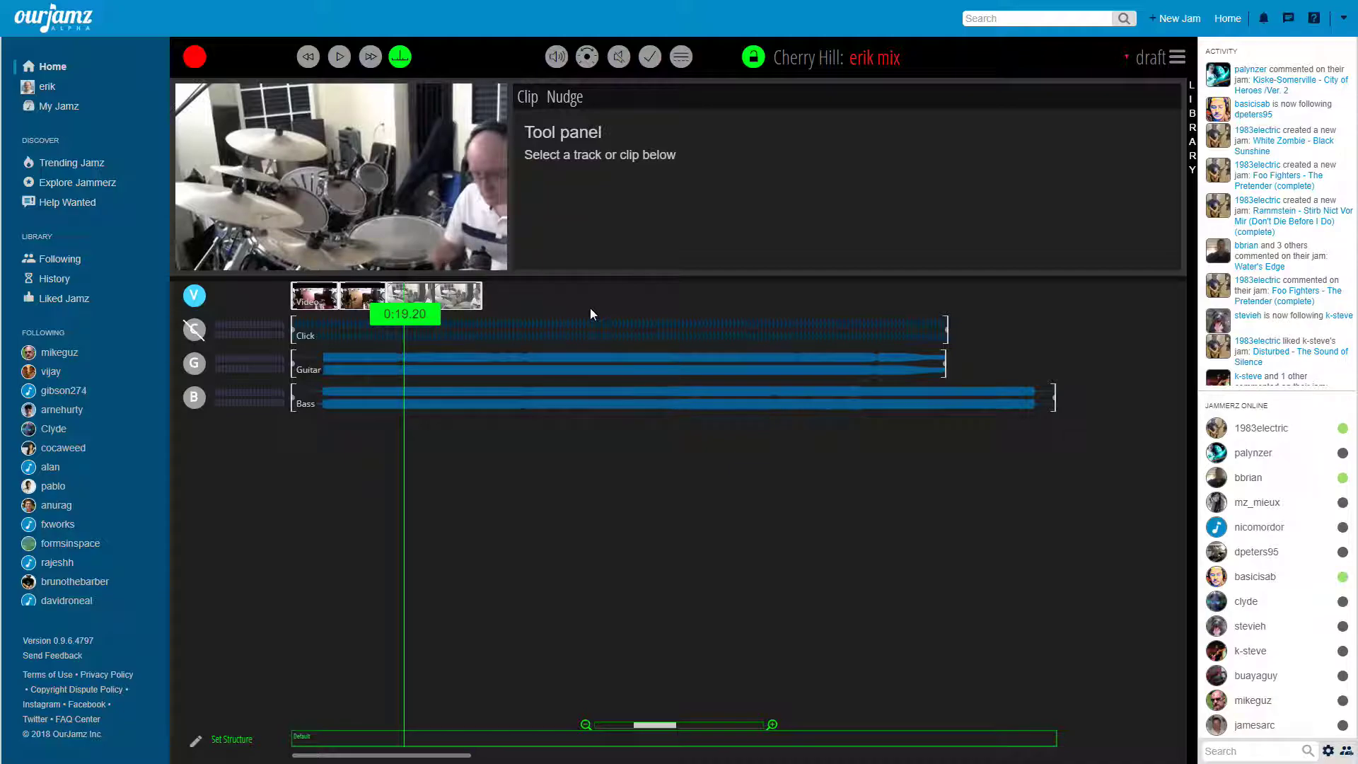
{"action": "left_click", "coordinate": [1189, 135]}
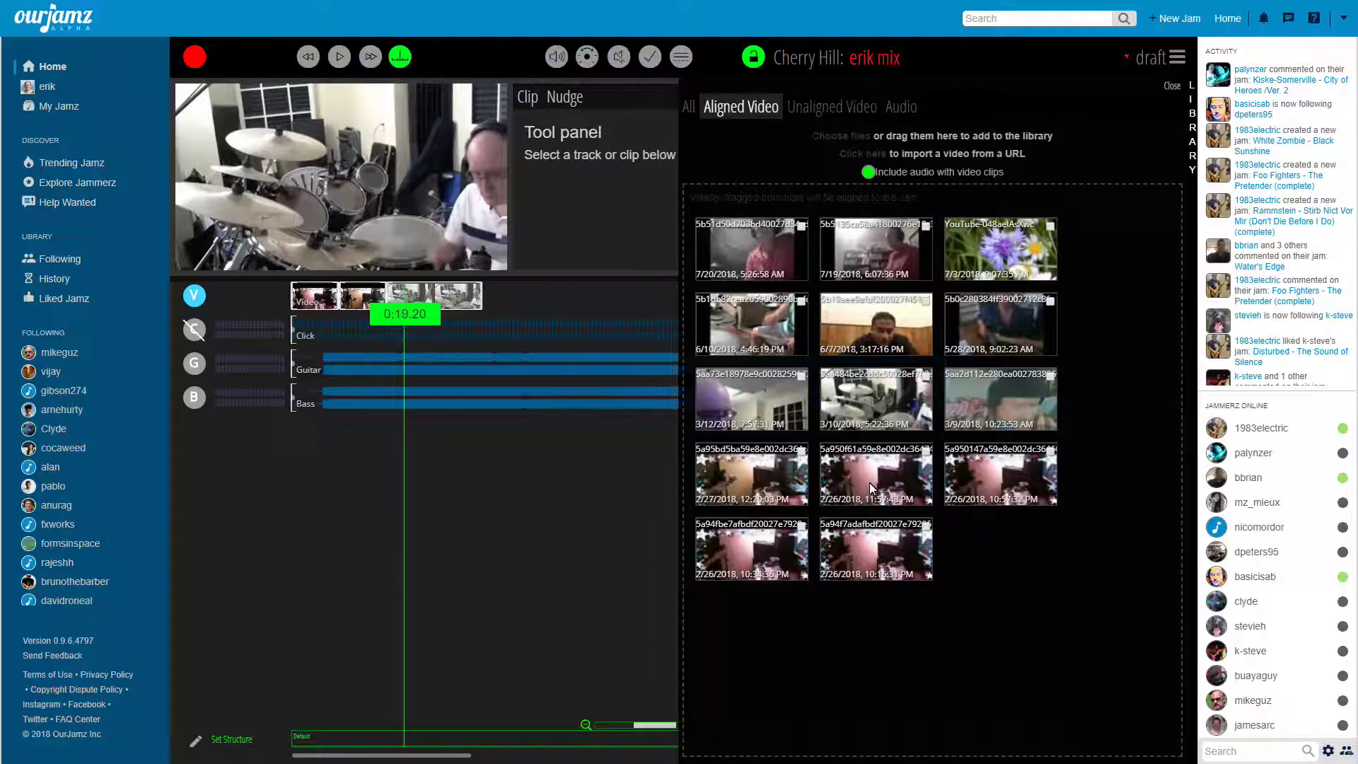
{"action": "left_click_drag", "start_coordinate": [876, 484], "coordinate": [783, 207]}
{"action": "left_click_drag", "start_coordinate": [756, 550], "coordinate": [970, 175]}
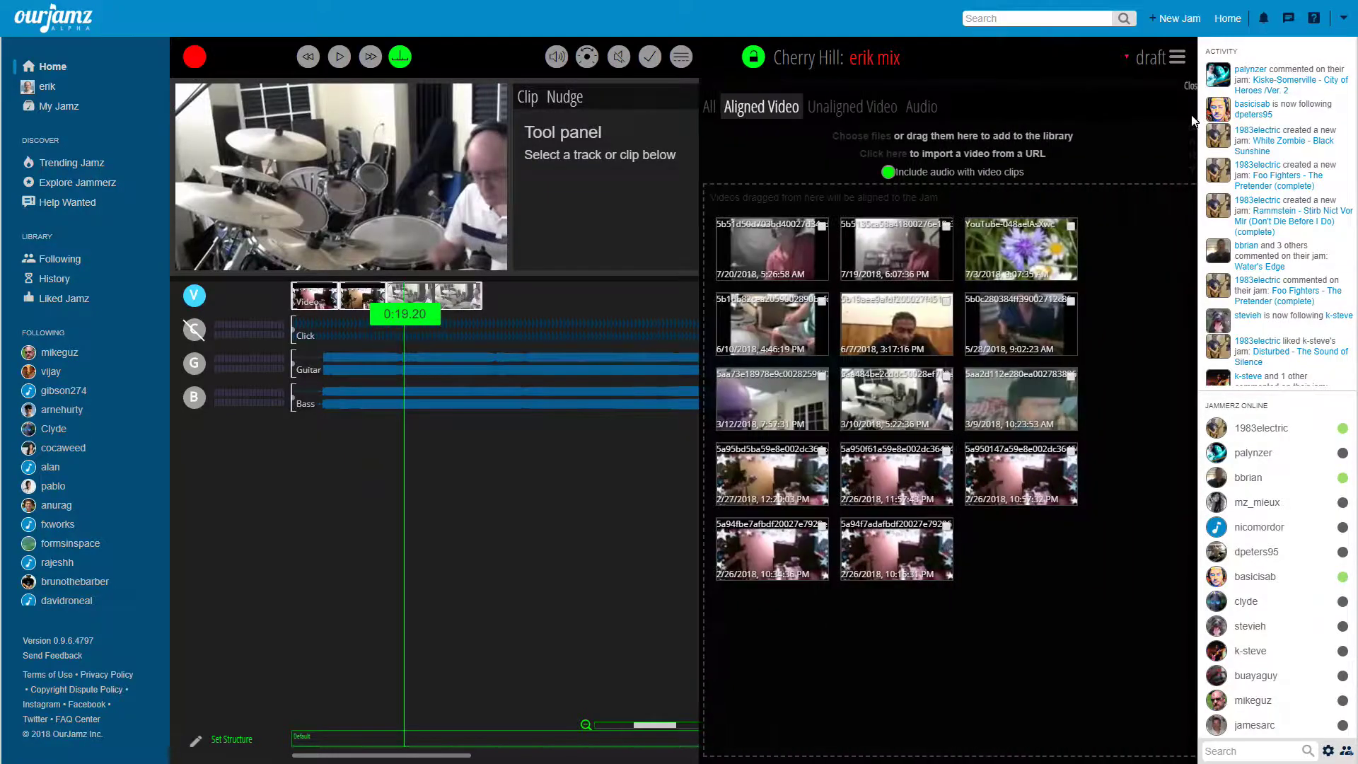
{"action": "left_click_drag", "start_coordinate": [979, 470], "coordinate": [591, 290]}
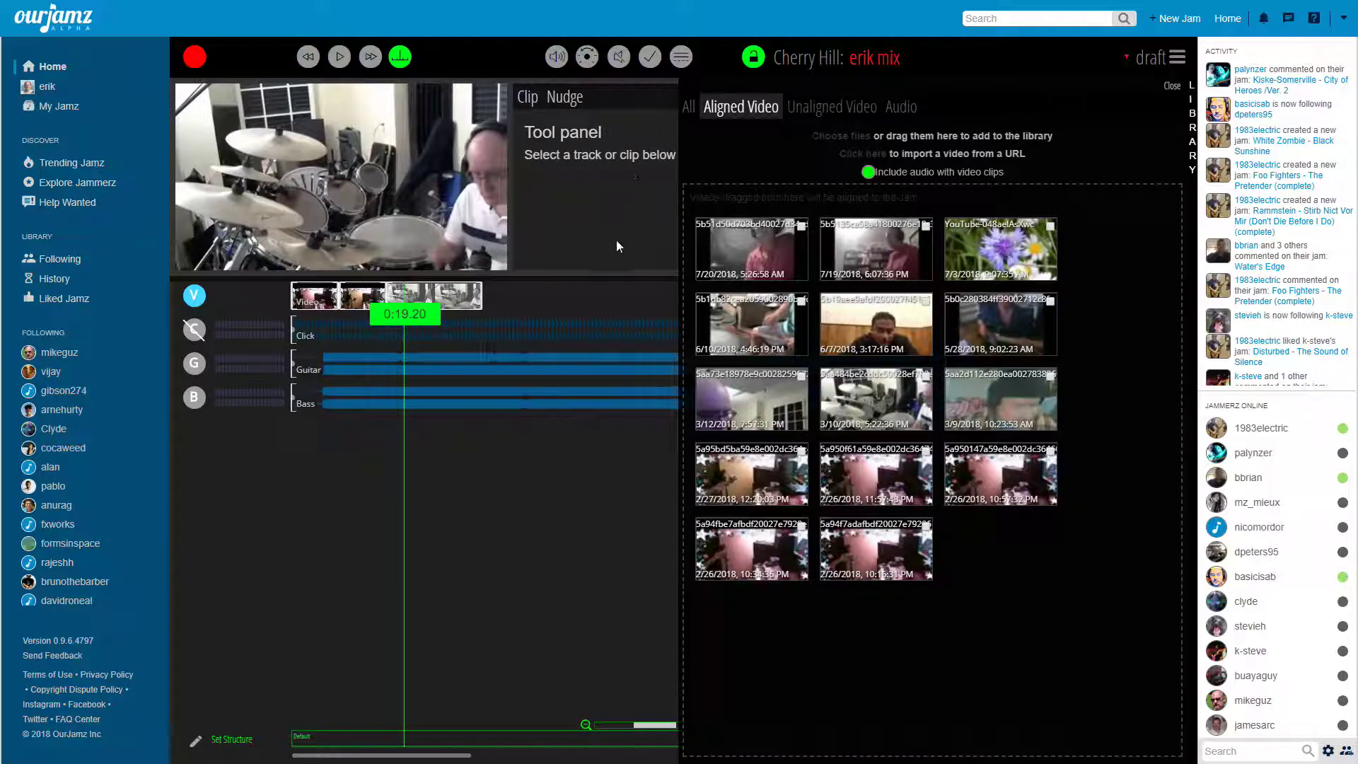
{"action": "left_click_drag", "start_coordinate": [753, 256], "coordinate": [664, 291]}
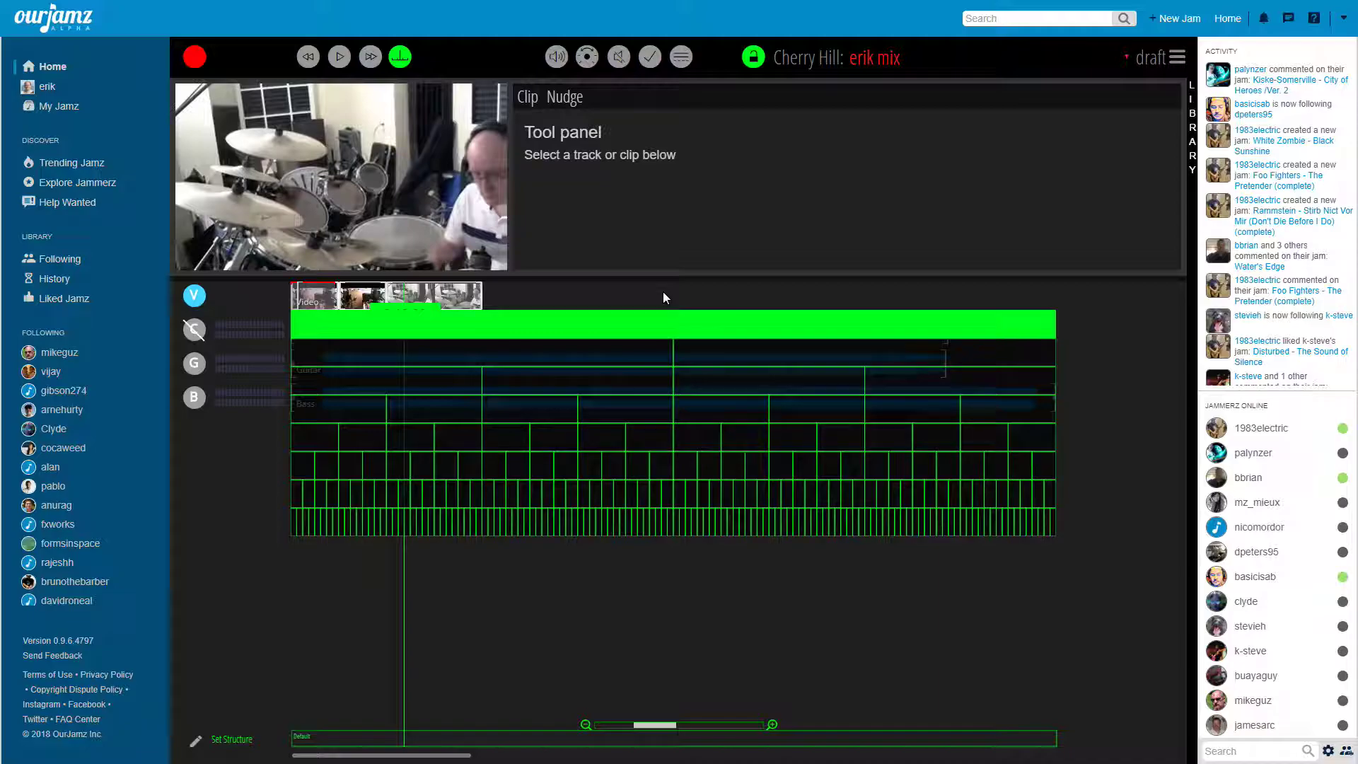
{"action": "mouse_move", "coordinate": [521, 292]}
{"action": "left_mouse_down"}
{"action": "mouse_move", "coordinate": [487, 329]}
{"action": "mouse_move", "coordinate": [543, 295]}
{"action": "left_mouse_up"}
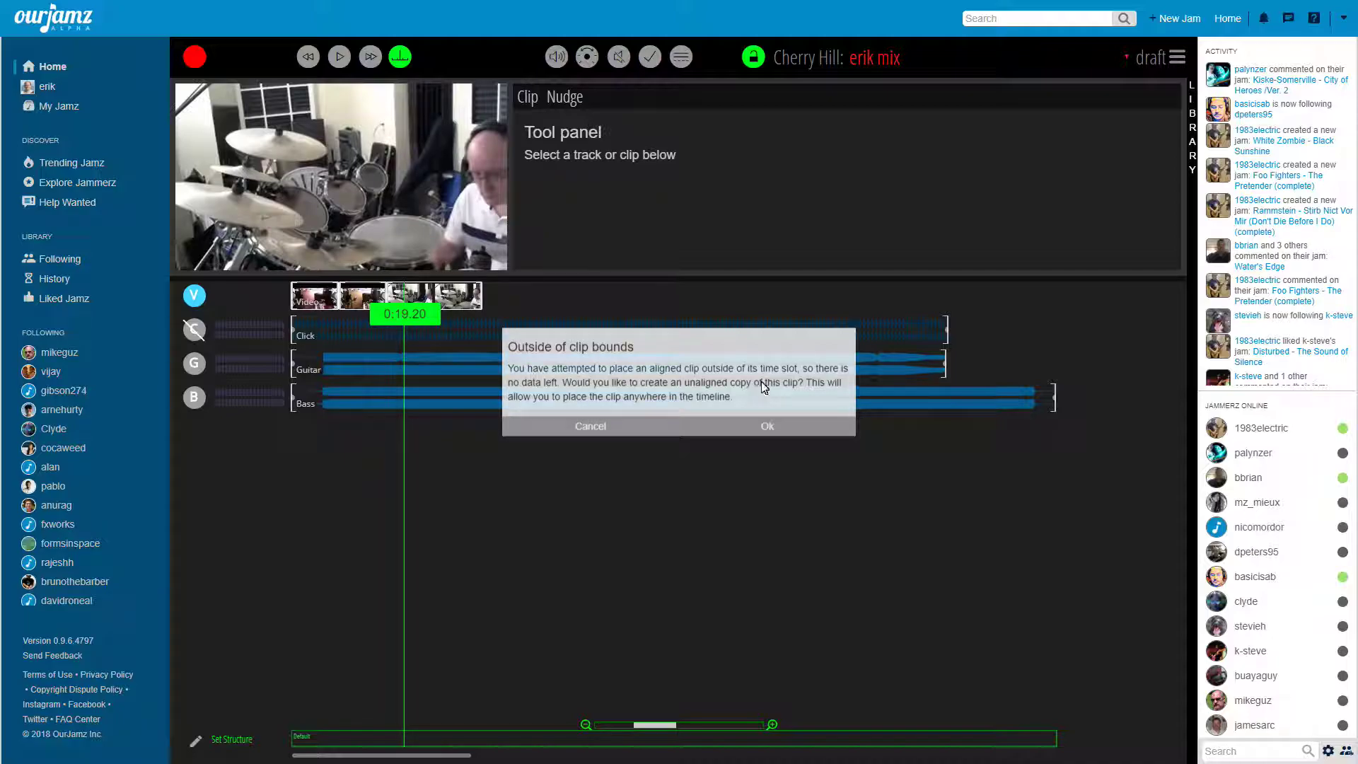
{"action": "left_click", "coordinate": [584, 426]}
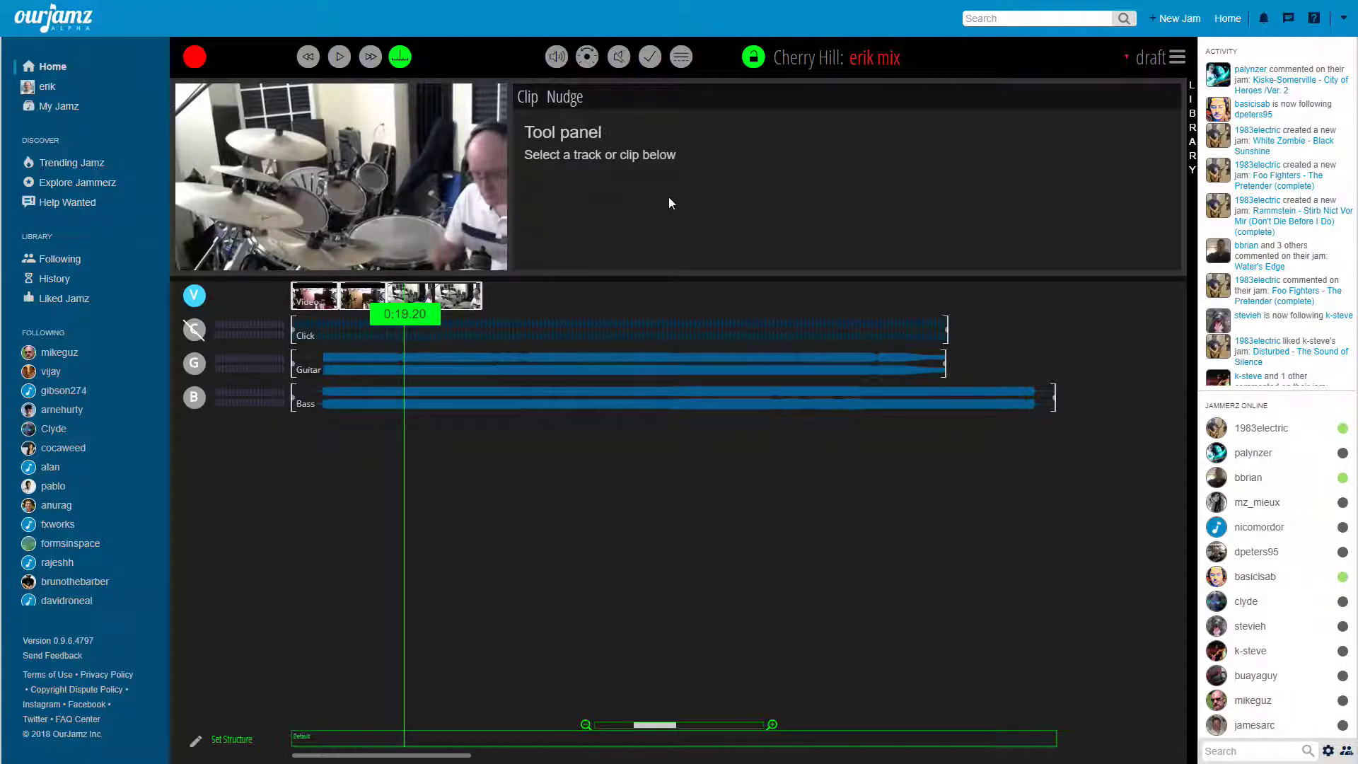
- Place the unaligned YouTube video from the full library list in the one-quarter section following the drum clip
{"action": "left_click", "coordinate": [1196, 138]}
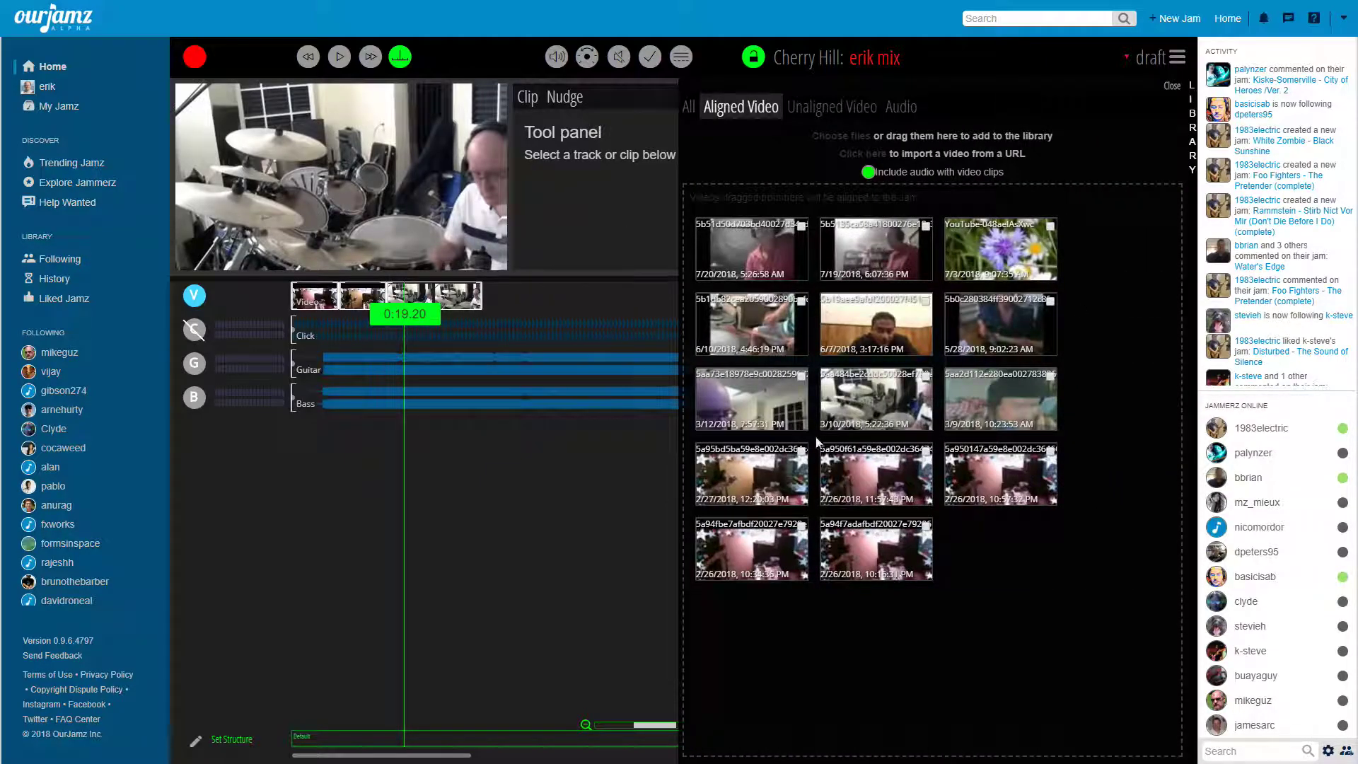
{"action": "left_click", "coordinate": [691, 108]}
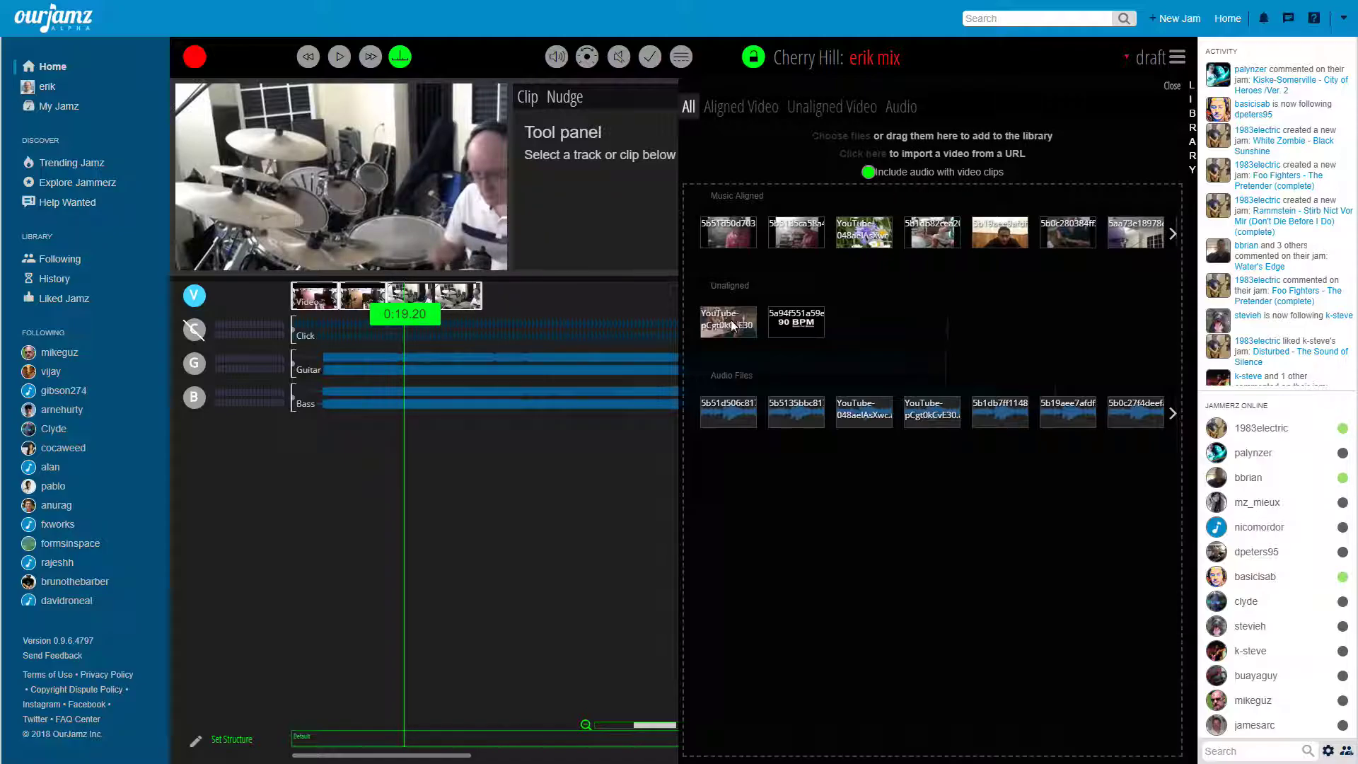
{"action": "left_click_drag", "start_coordinate": [728, 329], "coordinate": [503, 384]}
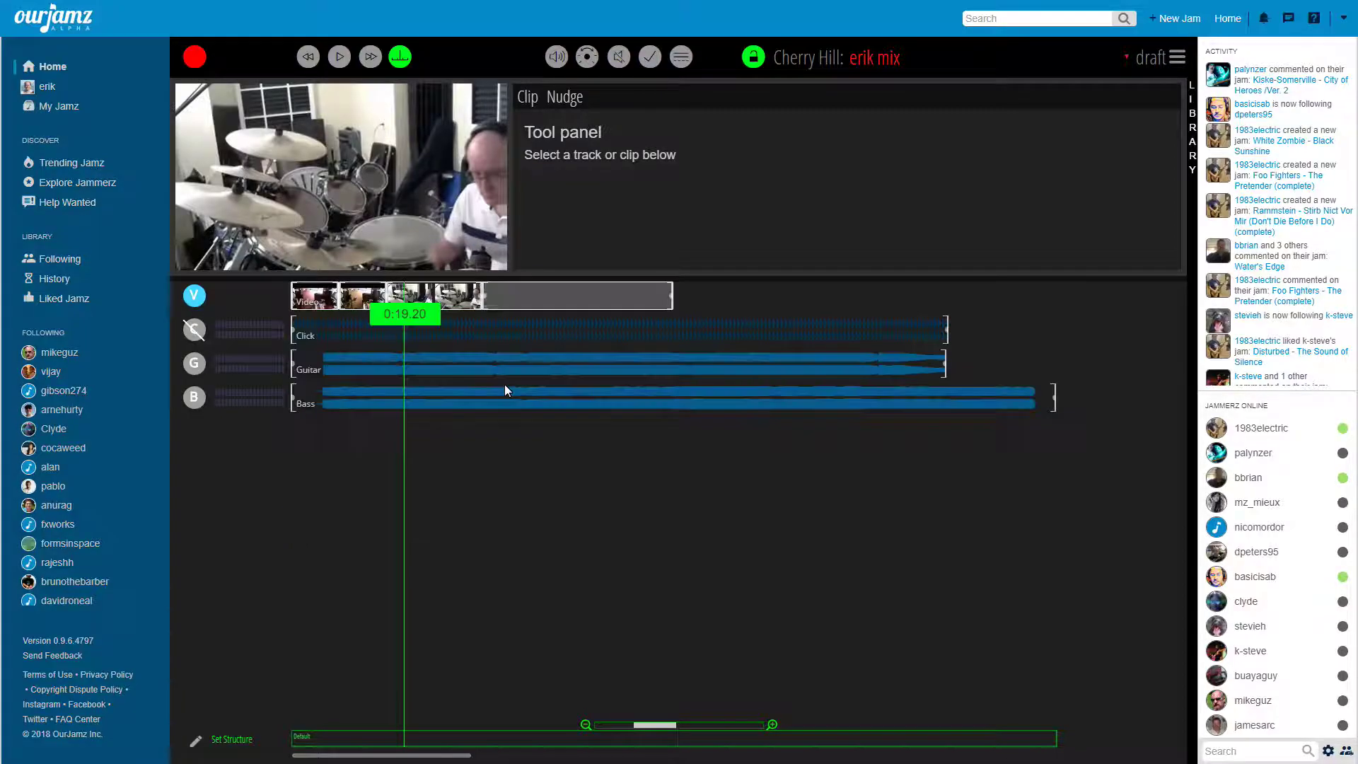
- Play back the mix with the unaligned YouTube video from 0:32.90, then return to that point
{"action": "left_click", "coordinate": [485, 738]}
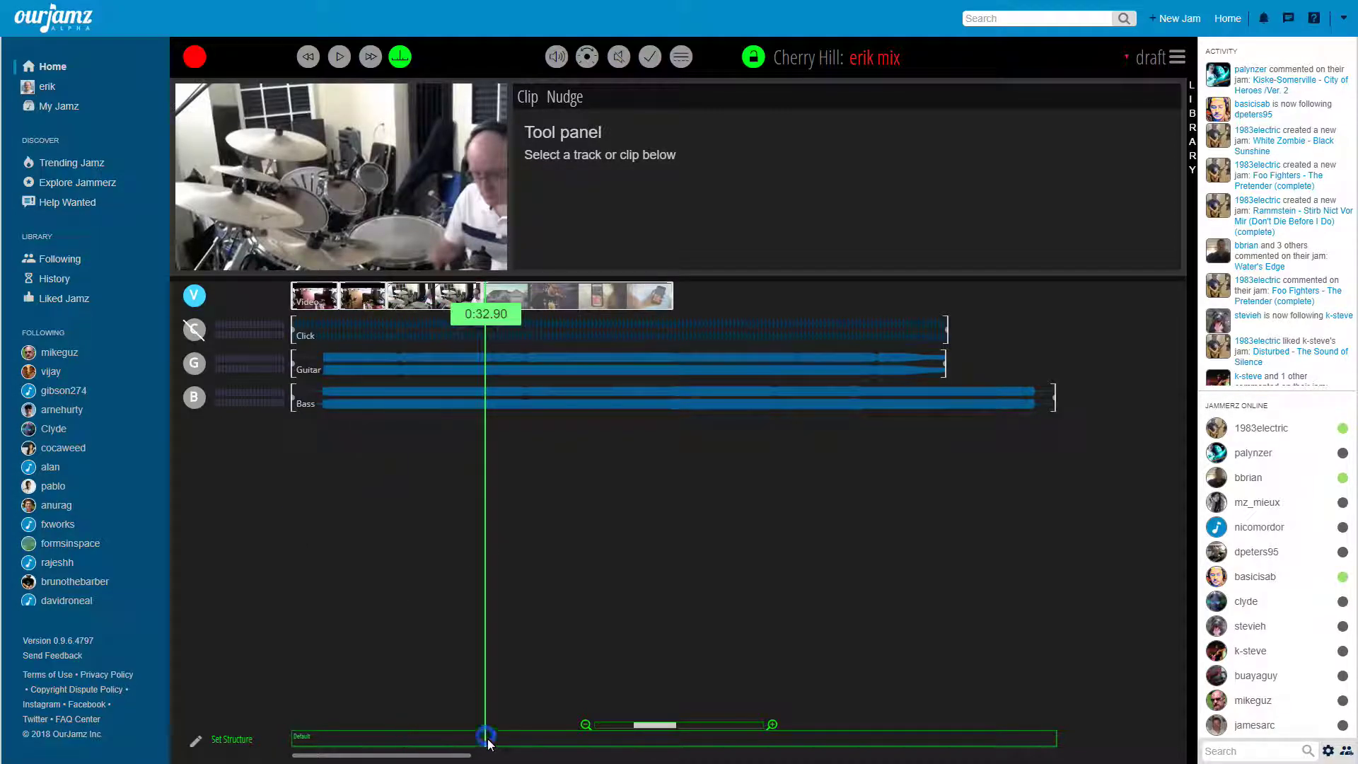
{"action": "key", "text": "space"}
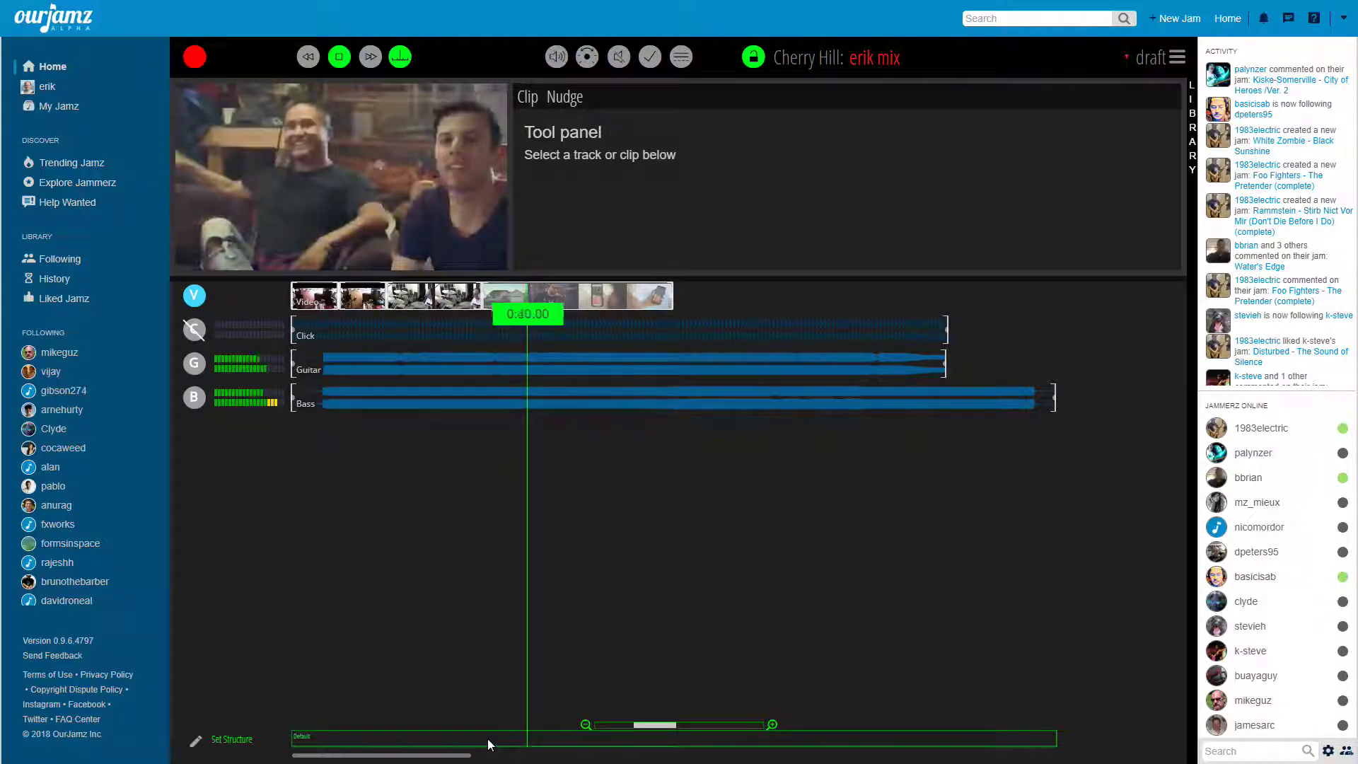
{"action": "left_click", "coordinate": [486, 738]}
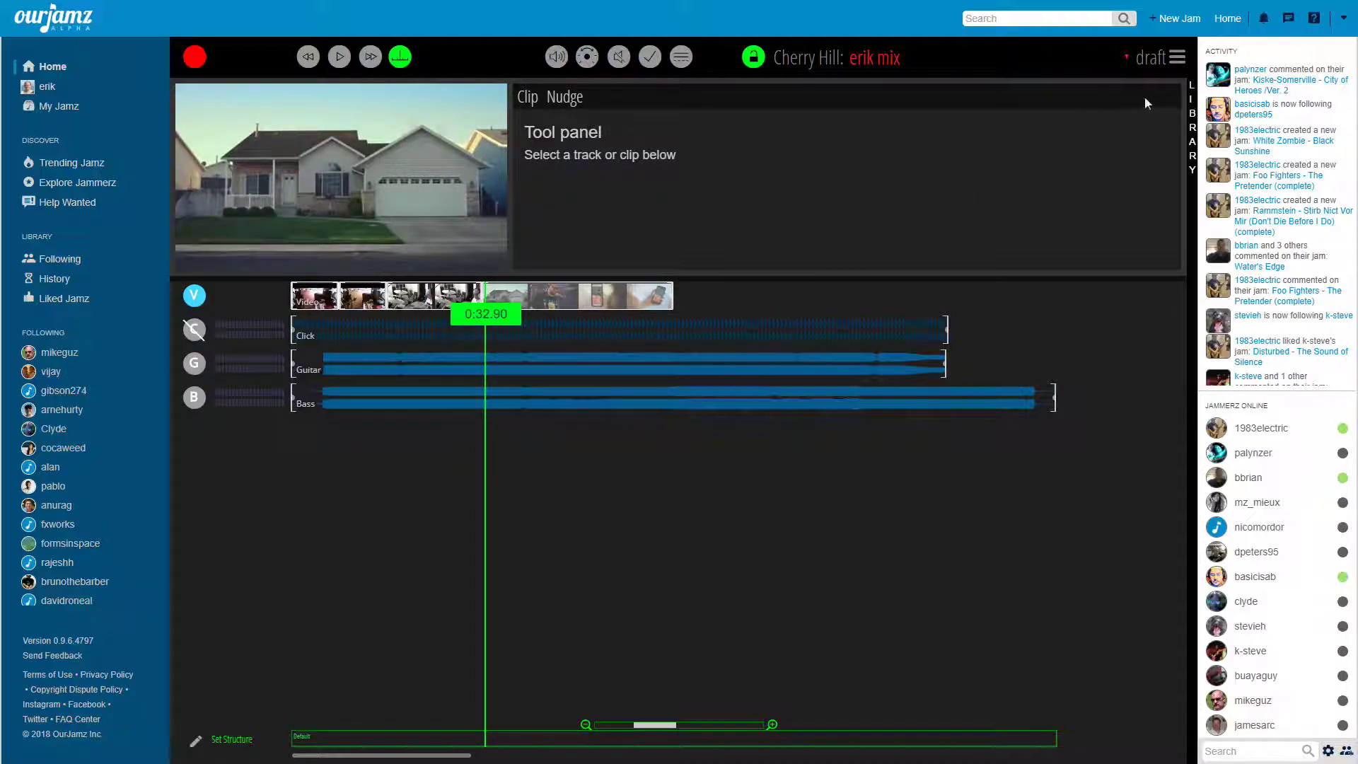
{"action": "left_click", "coordinate": [1192, 128]}
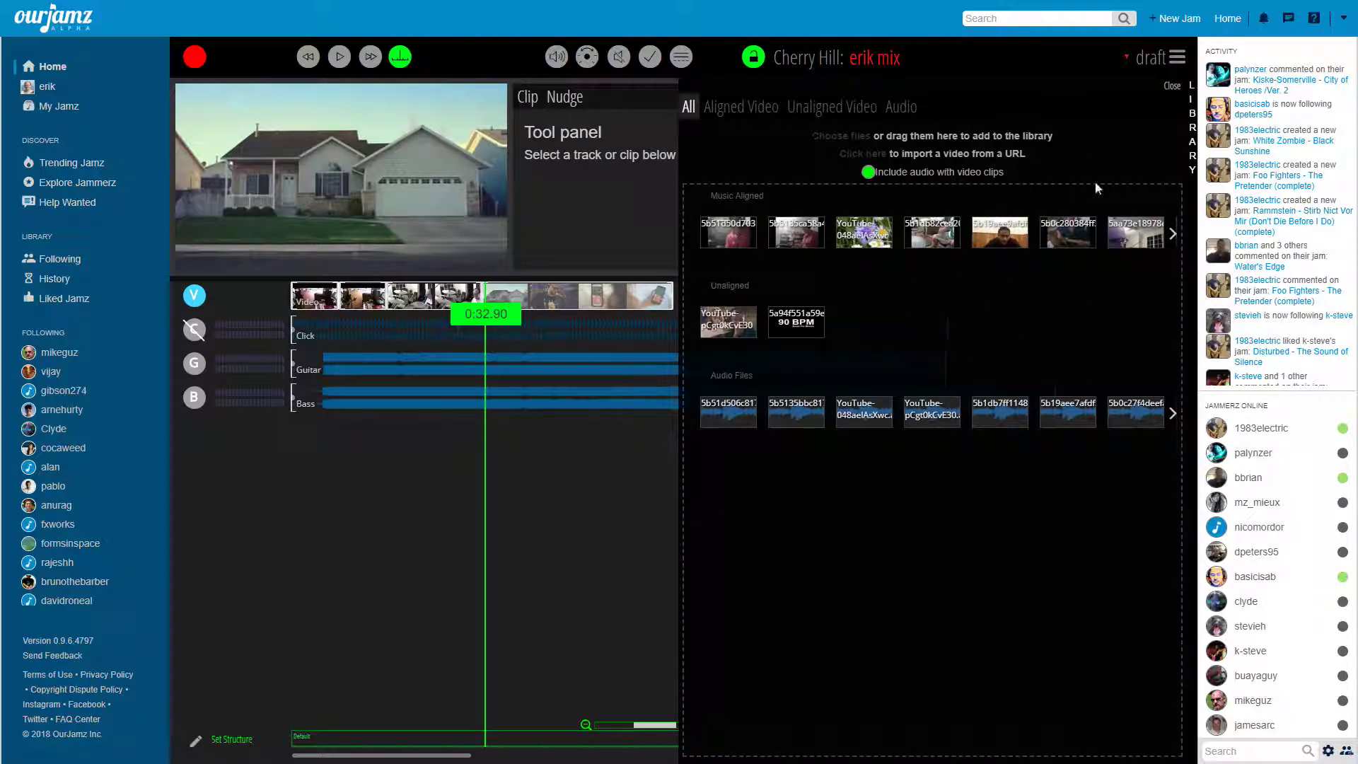
{"action": "left_click", "coordinate": [1171, 87]}
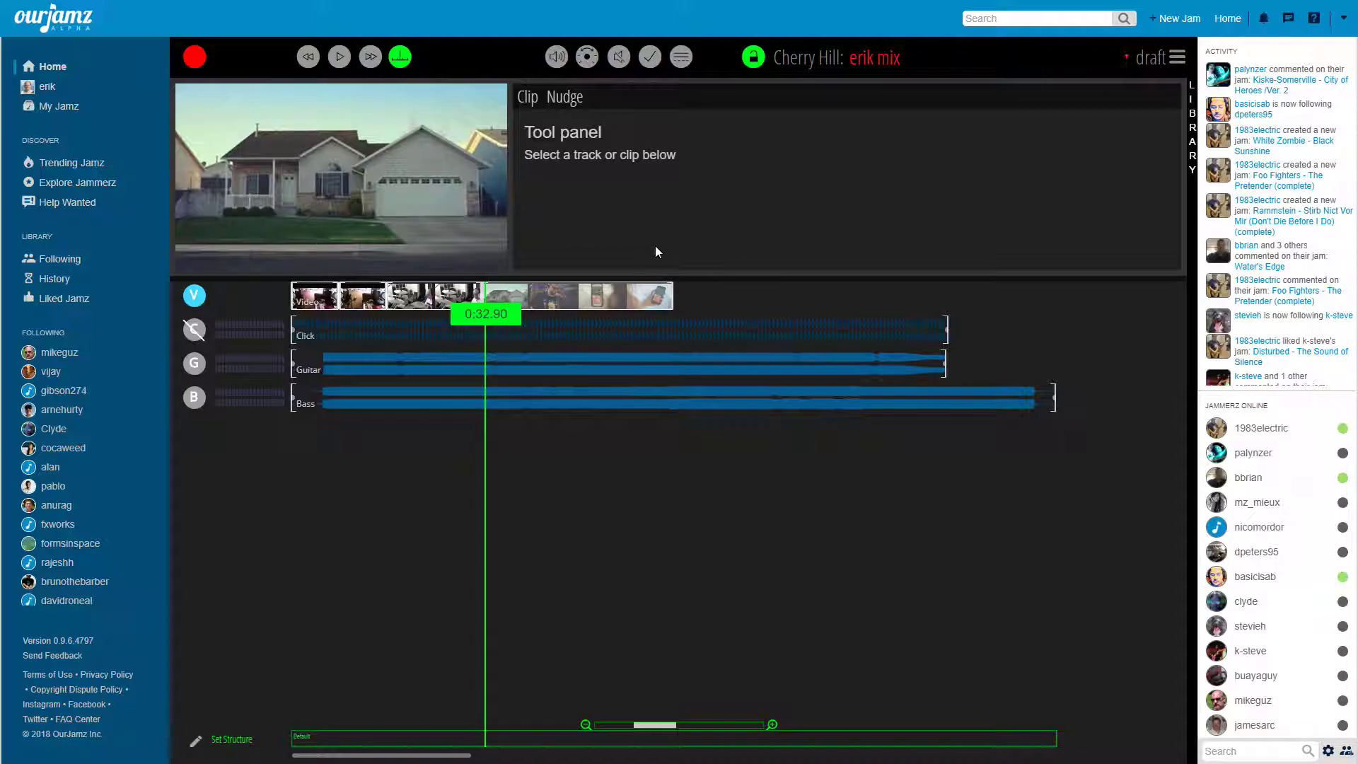